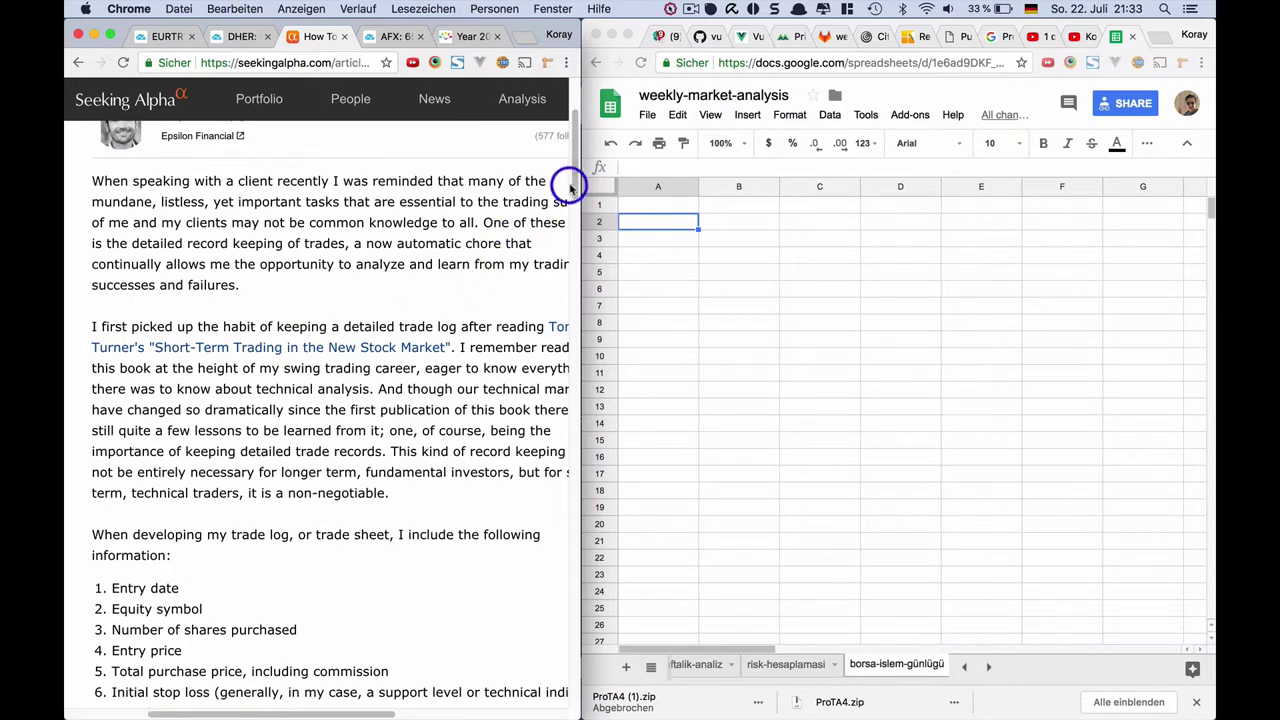
Step: Review the article's list of trade log fields and enter the header "Alis tarihi" in cell A1
{"action": "left_click_drag", "start_coordinate": [573, 184], "coordinate": [567, 155]}
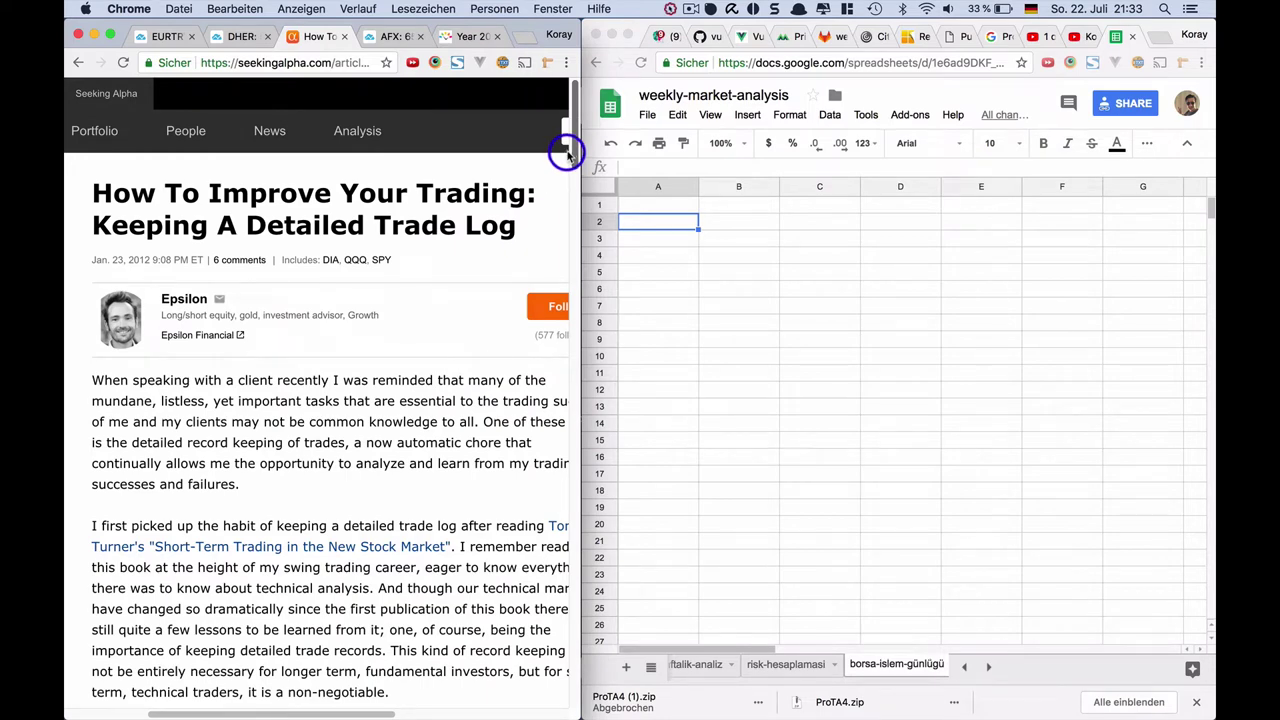
{"action": "left_click_drag", "start_coordinate": [567, 150], "coordinate": [566, 232]}
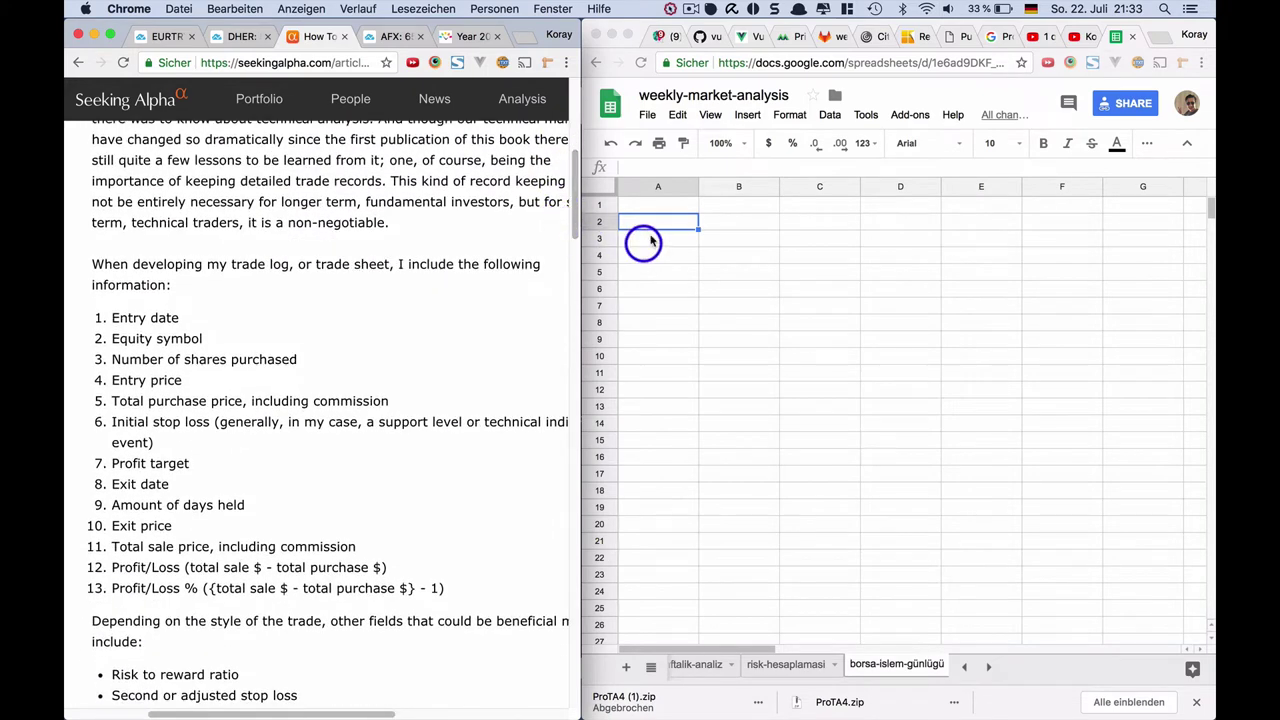
{"action": "left_click", "coordinate": [666, 218]}
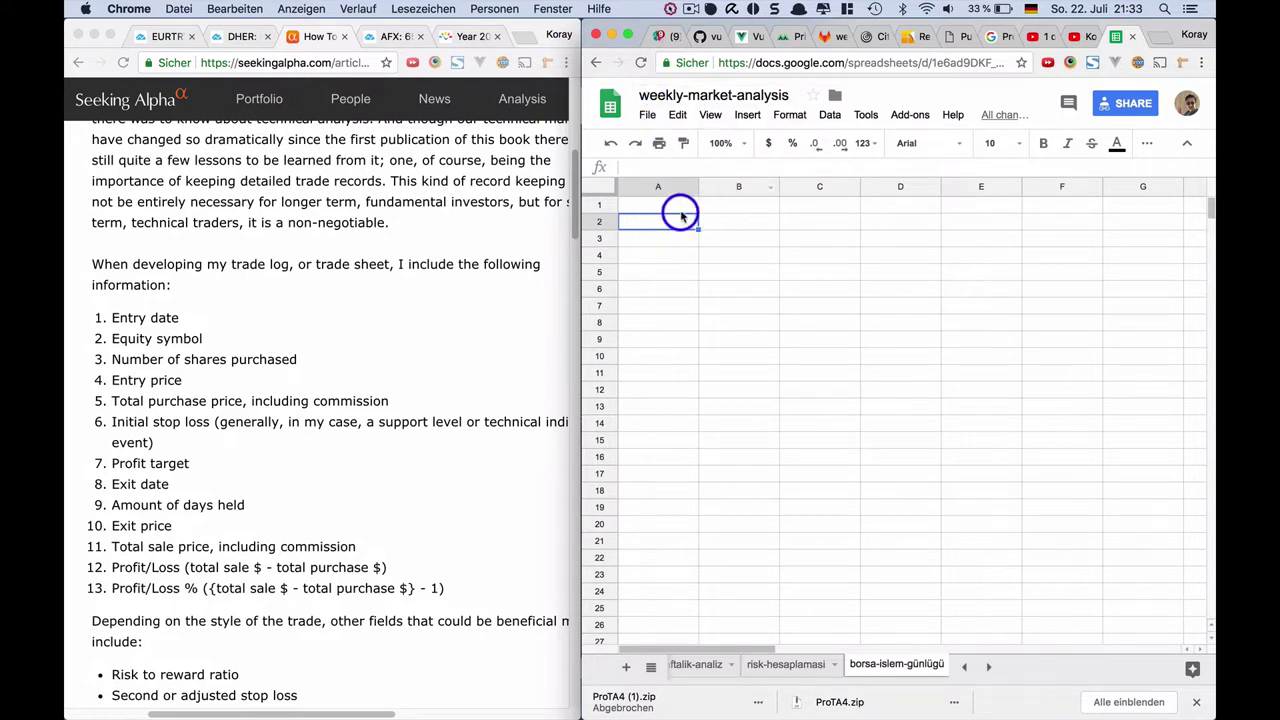
{"action": "left_click", "coordinate": [677, 205]}
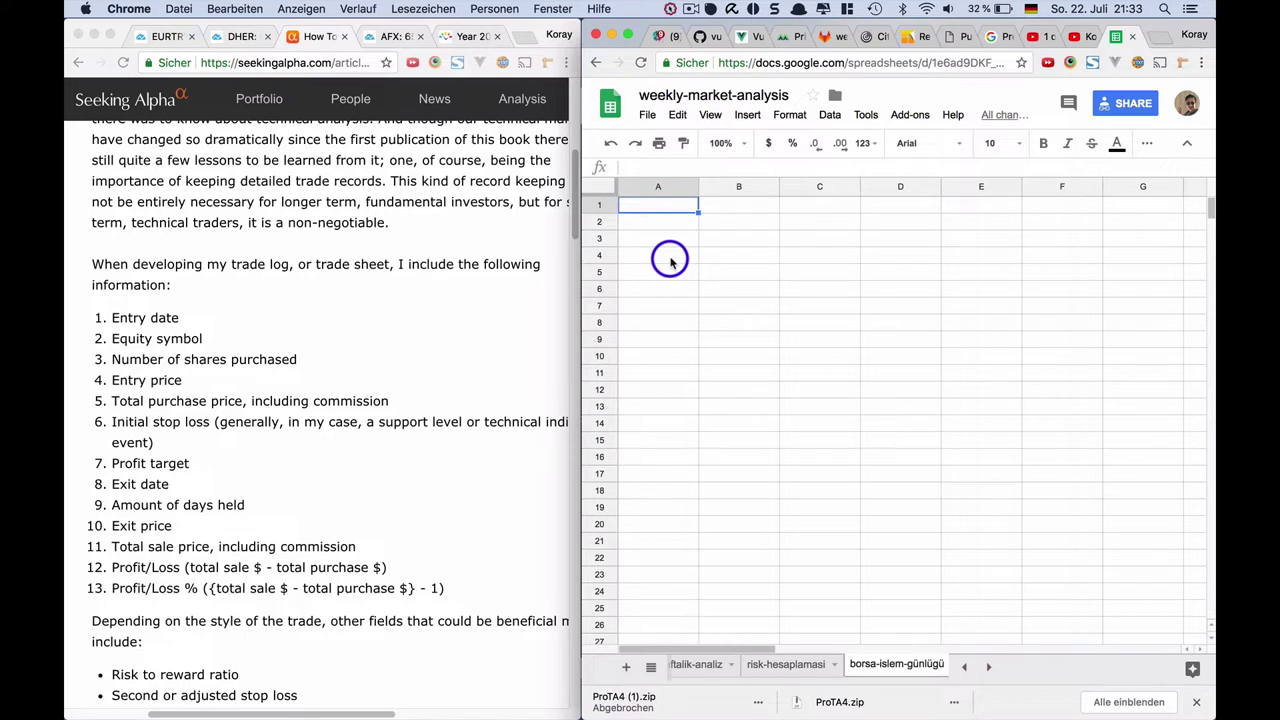
{"action": "type", "text": "Alis tarii"}
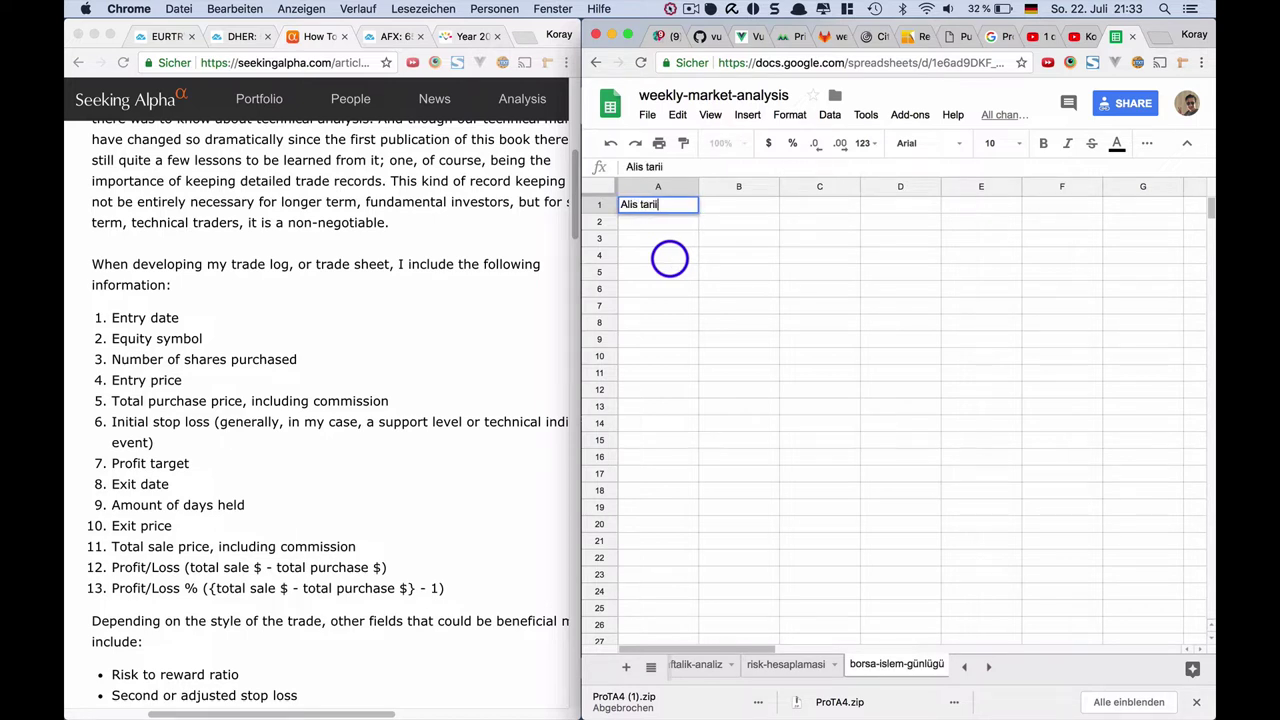
{"action": "key", "text": "BackSpace"}
{"action": "type", "text": "hi"}
Step: Enter the headers "Sembol" in cell B1 and "miktar" in cell C1
{"action": "left_click", "coordinate": [721, 212]}
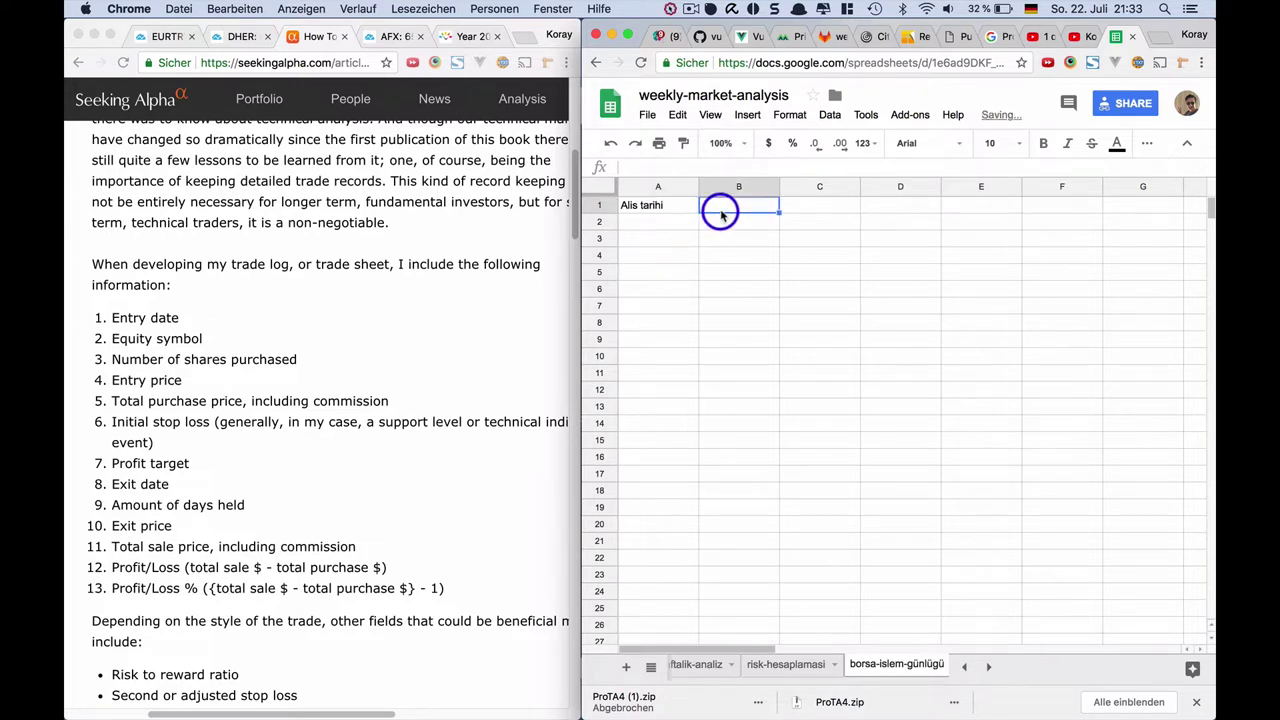
{"action": "type", "text": "Sembo"}
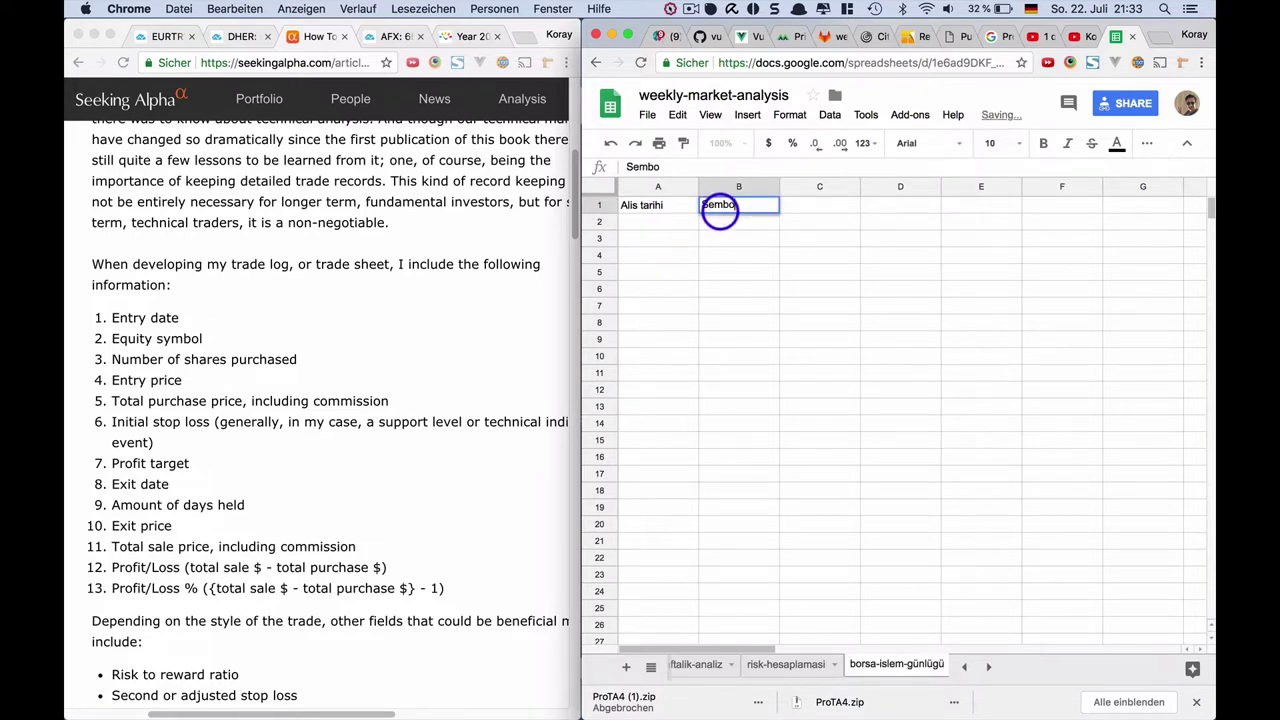
{"action": "type", "text": "l"}
{"action": "left_click", "coordinate": [820, 210]}
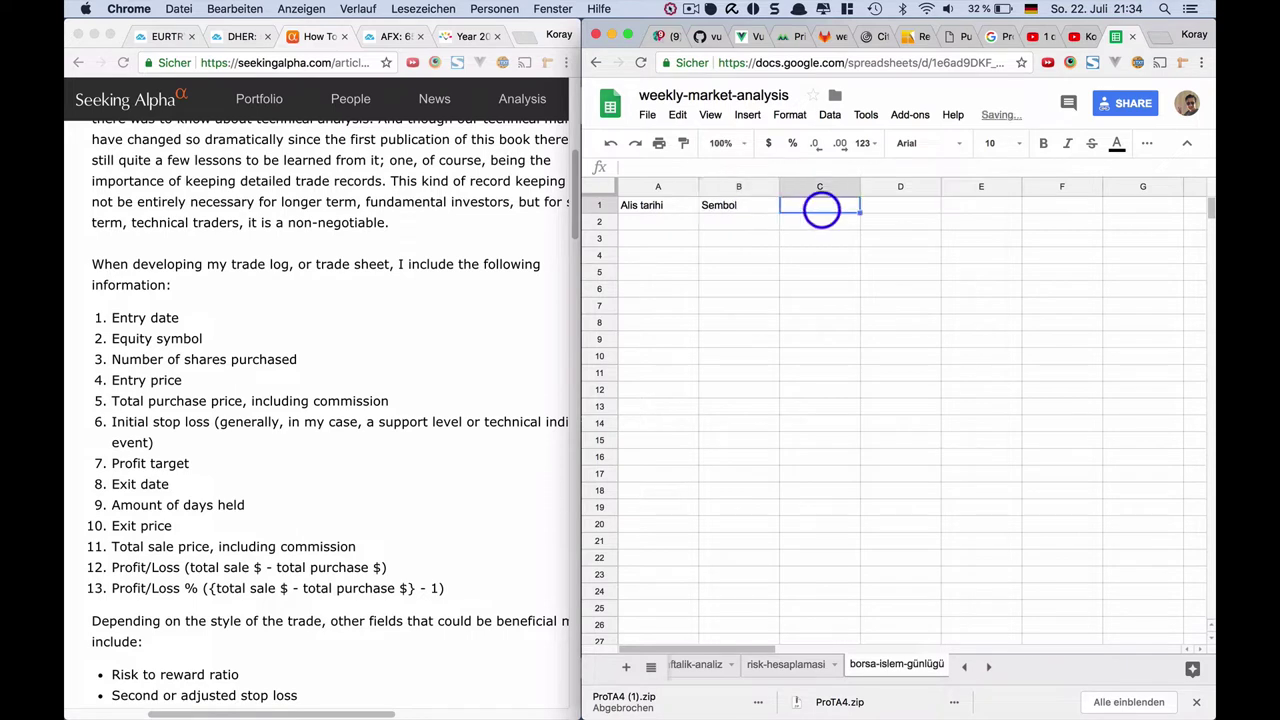
{"action": "type", "text": "miktar"}
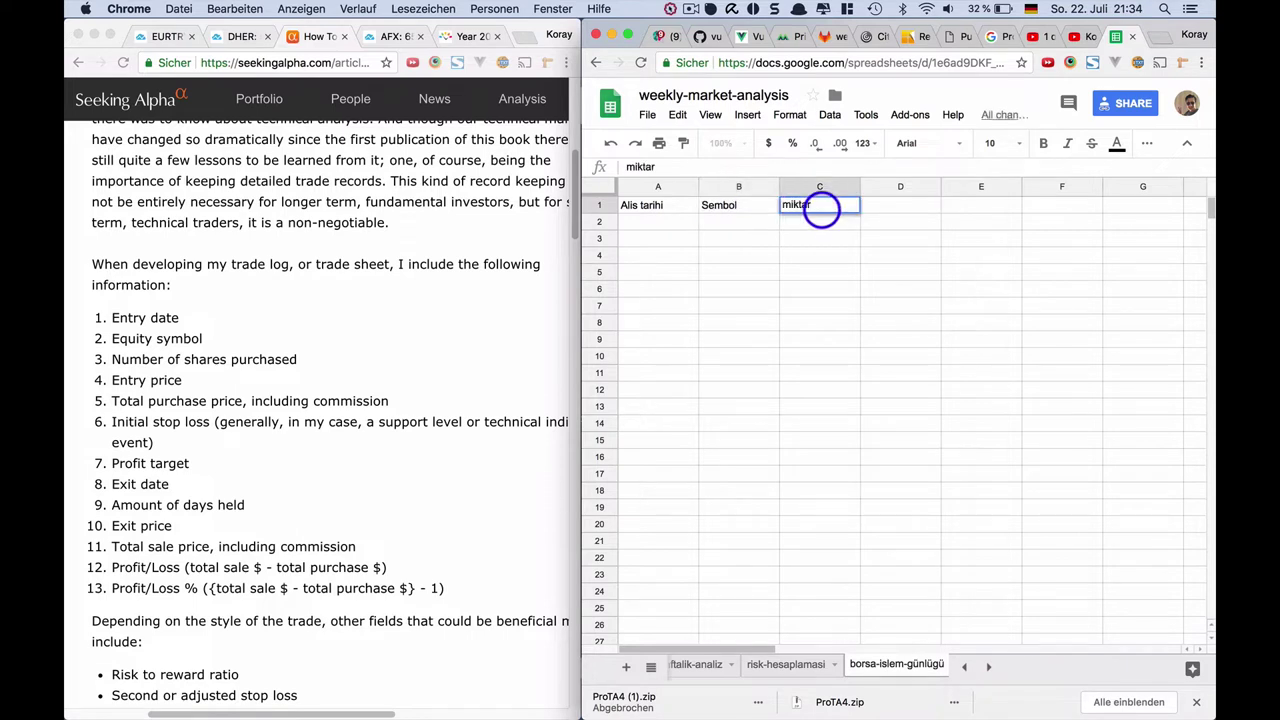
Step: Enter the header "alis fiyati/hisse" in cell D1 for the purchase price per share
{"action": "left_click", "coordinate": [900, 207]}
{"action": "type", "text": "alis fiy"}
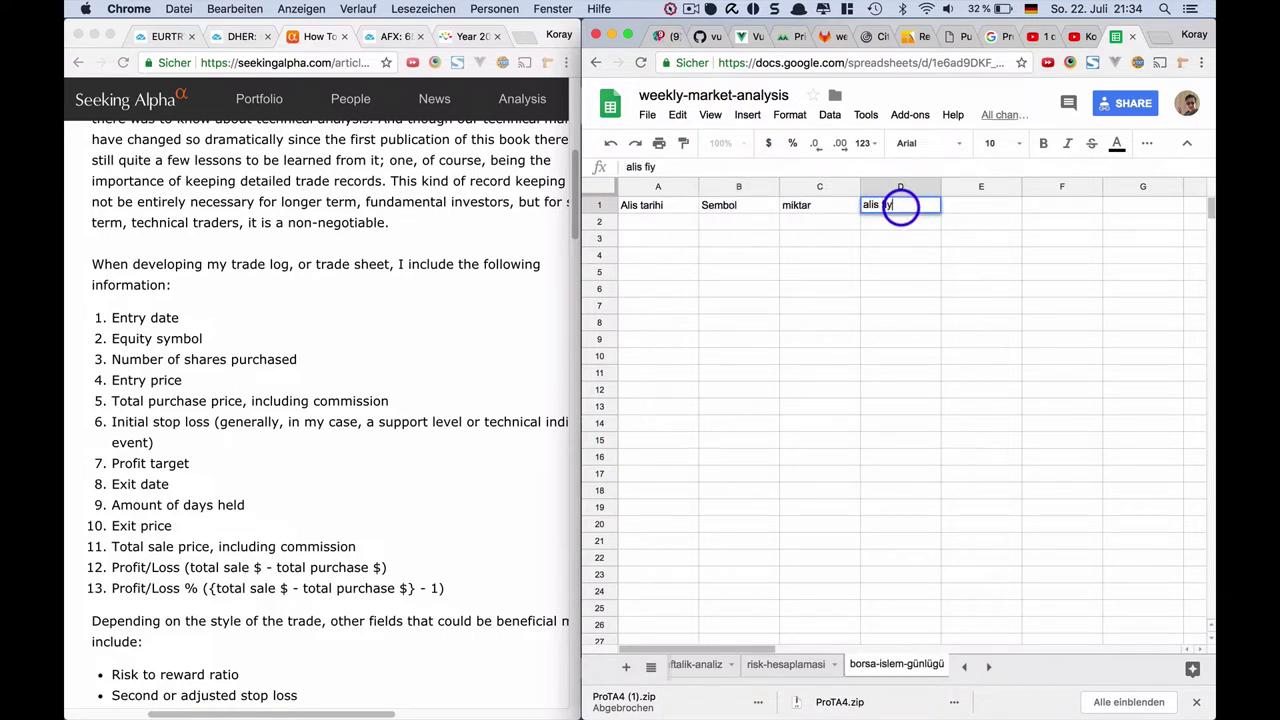
{"action": "type", "text": "at"}
{"action": "type", "text": "i birim"}
{"action": "left_click", "coordinate": [906, 204]}
{"action": "type", "text": "("}
{"action": "key", "text": "BackSpace"}
{"action": "key", "text": "BackSpace"}
{"action": "key", "text": "BackSpace"}
{"action": "key", "text": "BackSpace"}
{"action": "key", "text": "BackSpace"}
{"action": "key", "text": "BackSpace"}
{"action": "type", "text": "/hisse"}
{"action": "key", "text": "Tab"}
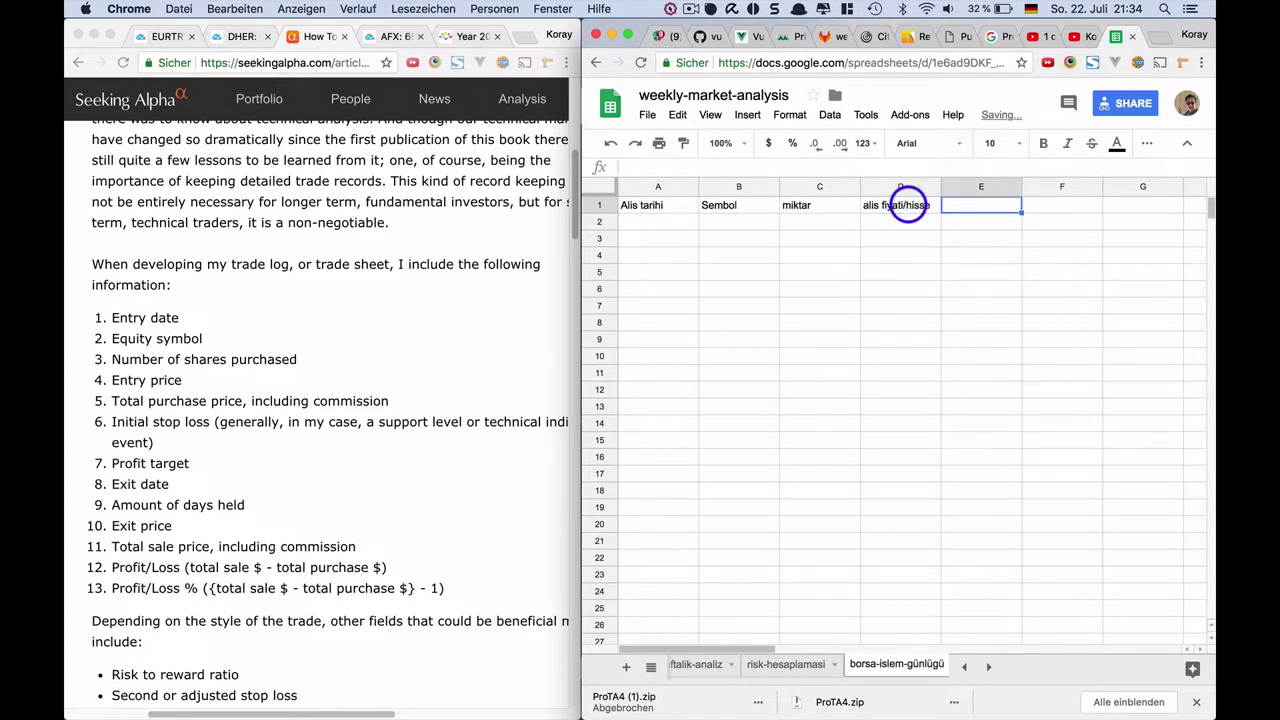
Step: Enter the headers "toplam alis fiyati" in cell E1 and "ilk stop loss" in cell F1
{"action": "type", "text": "toplam"}
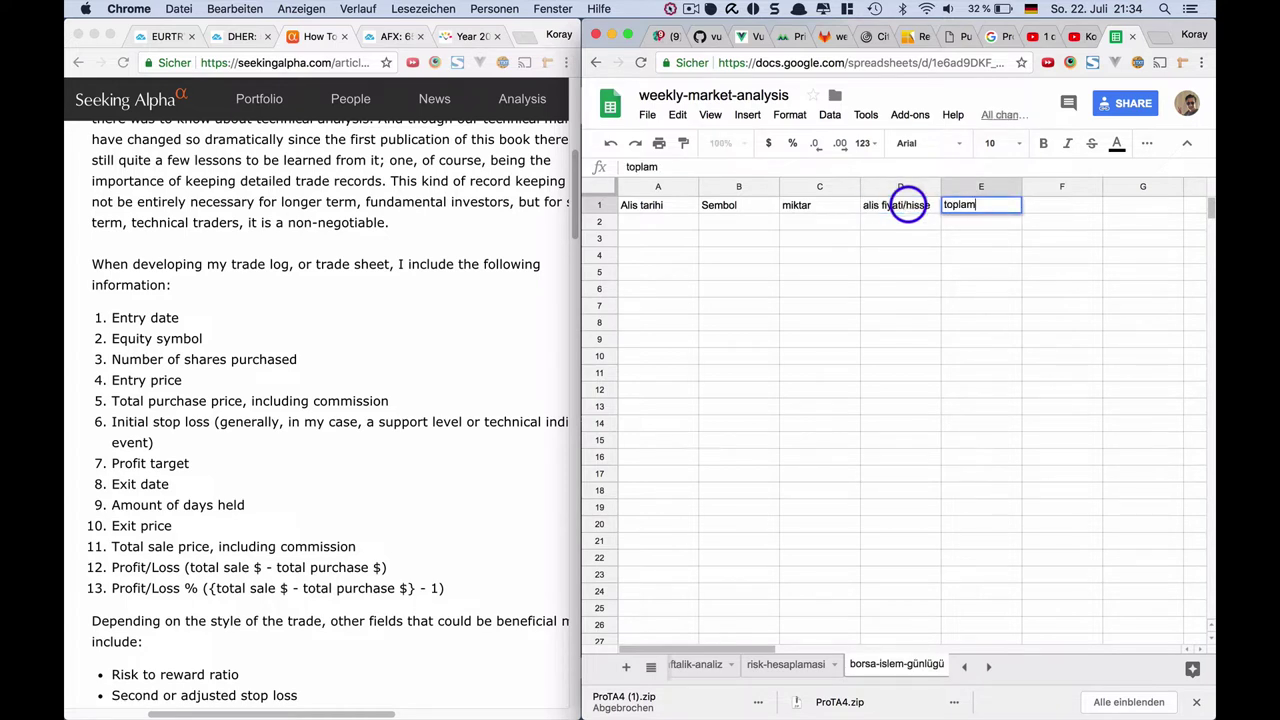
{"action": "type", "text": " ali"}
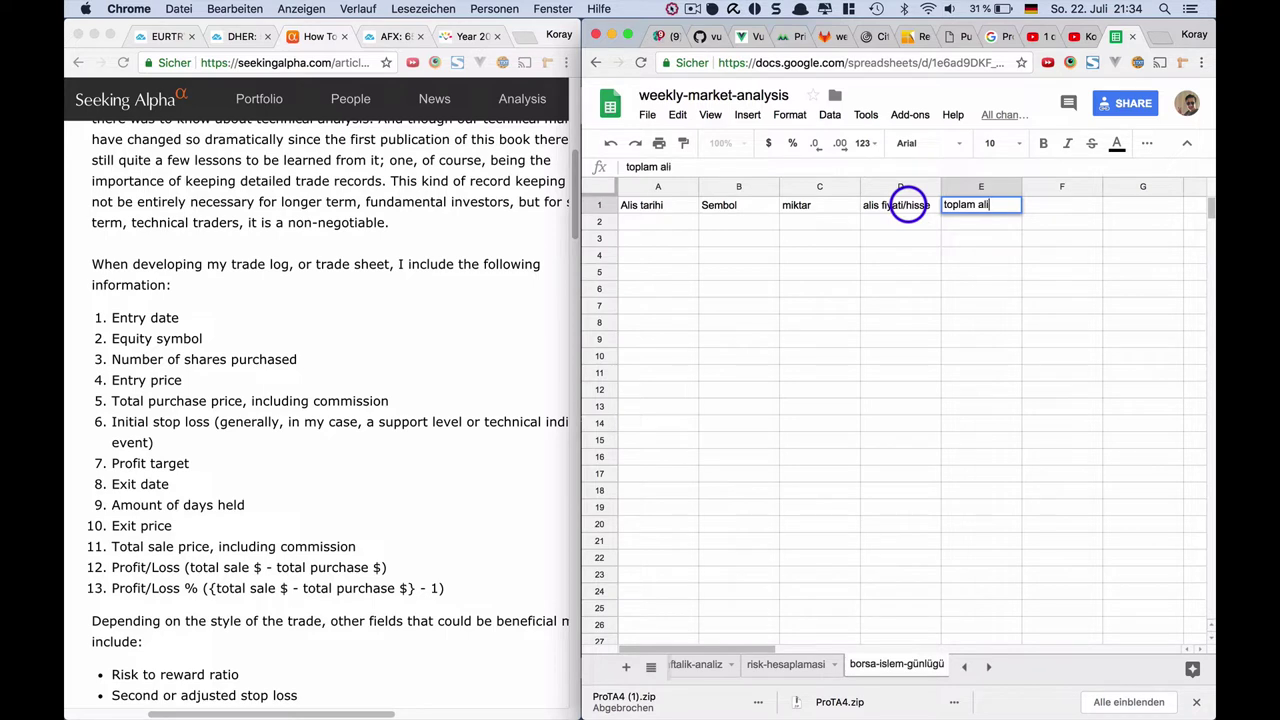
{"action": "type", "text": "s fiyati"}
{"action": "left_click", "coordinate": [1065, 208]}
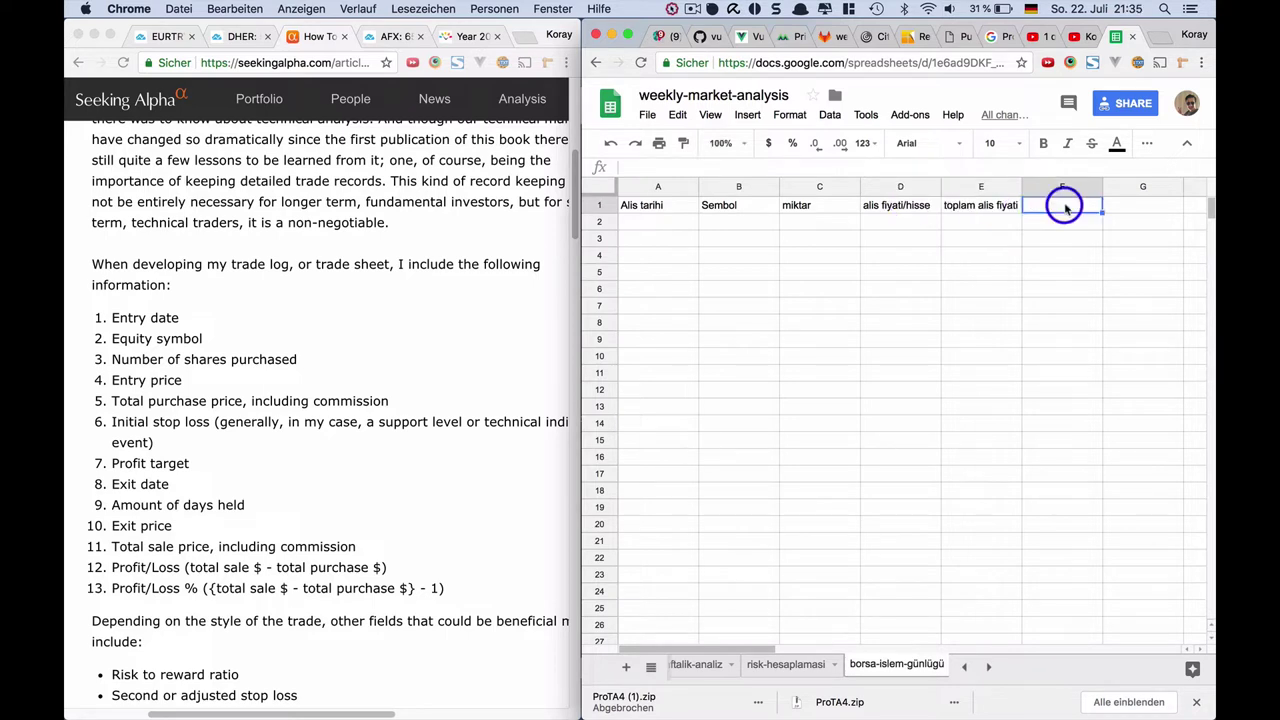
{"action": "type", "text": "ilk stop"}
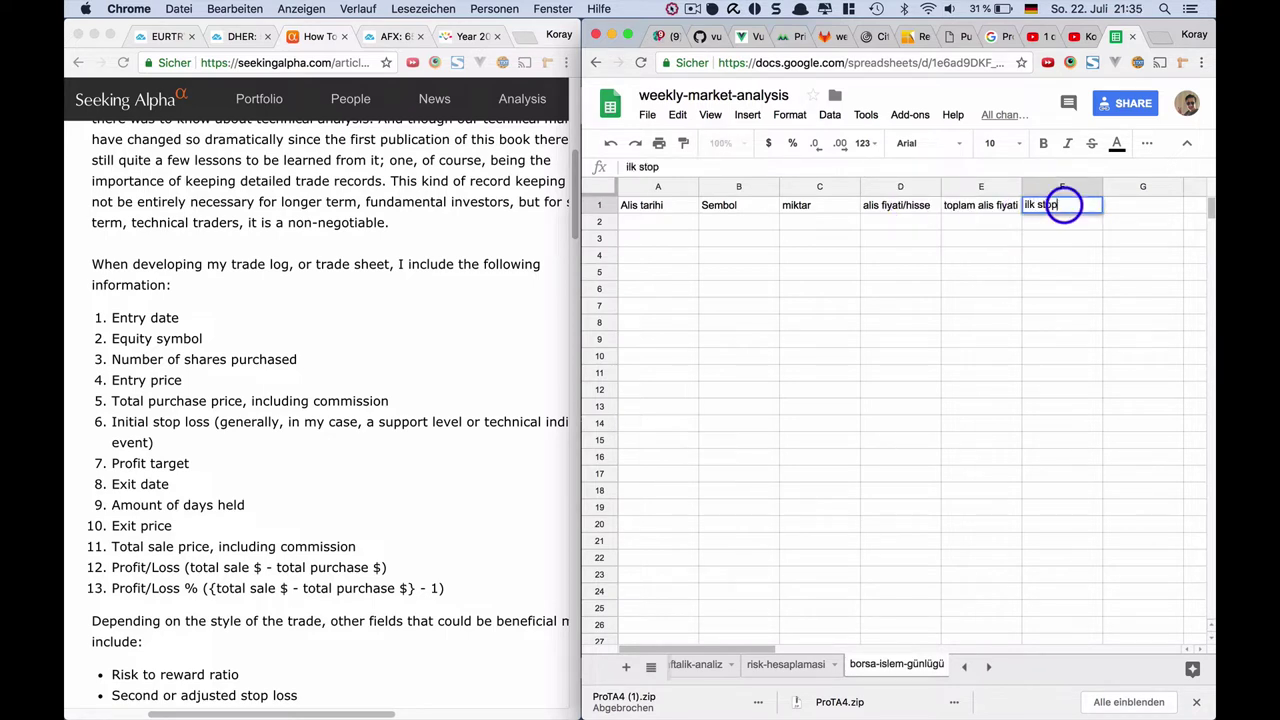
{"action": "type", "text": " loss"}
{"action": "key", "text": "Tab"}
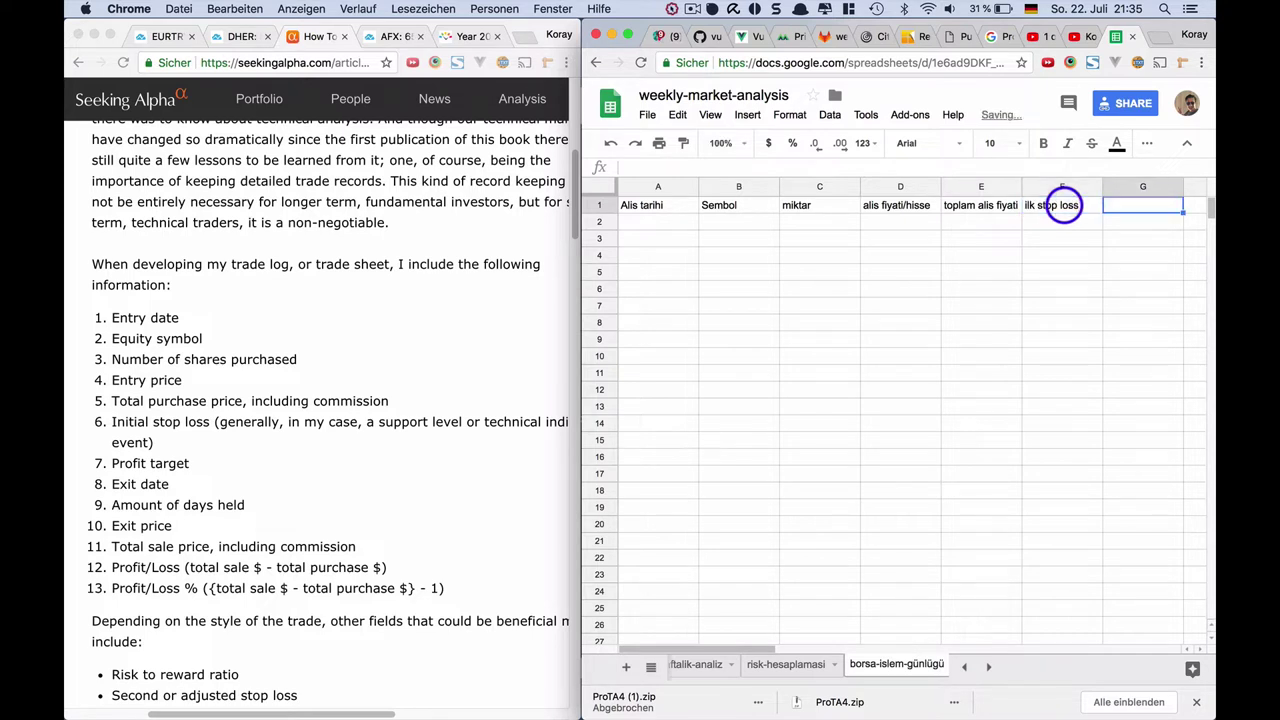
Step: Enter the header "kazanc hedefi" in cell G1 for the profit target
{"action": "type", "text": "kaza"}
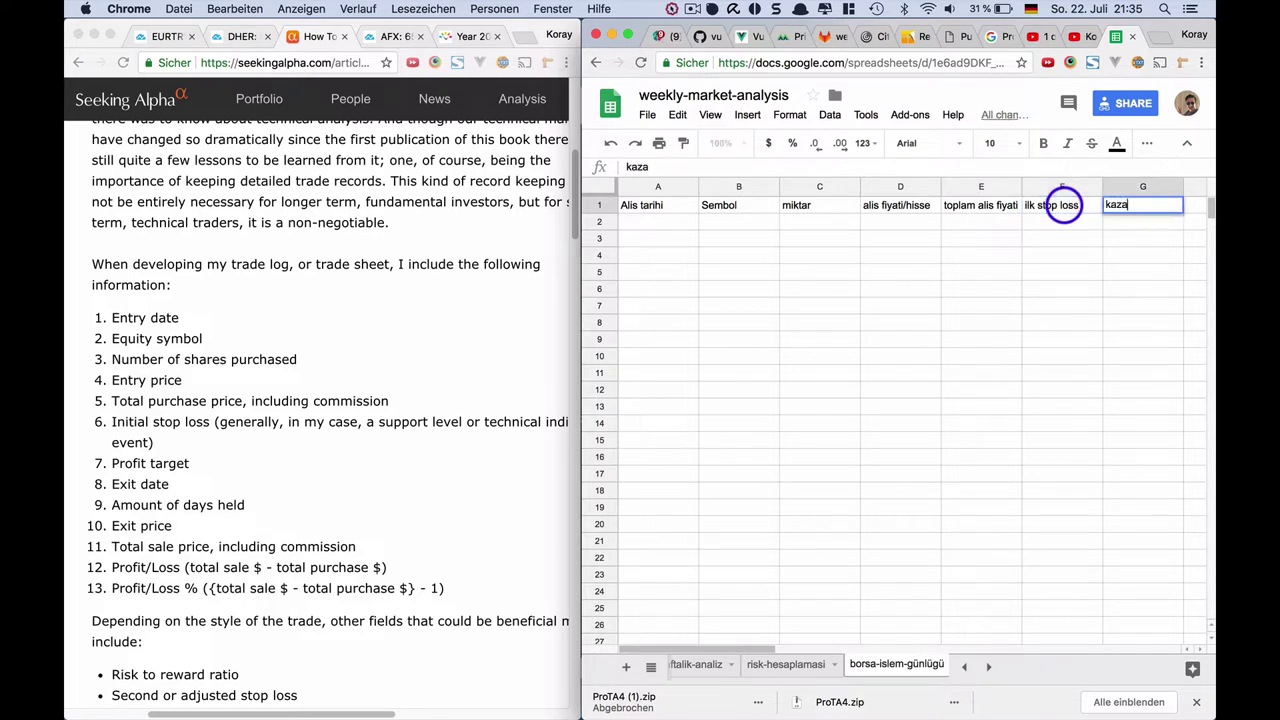
{"action": "type", "text": "nc hedefi"}
{"action": "key", "text": "Return"}
{"action": "key", "text": "Up"}
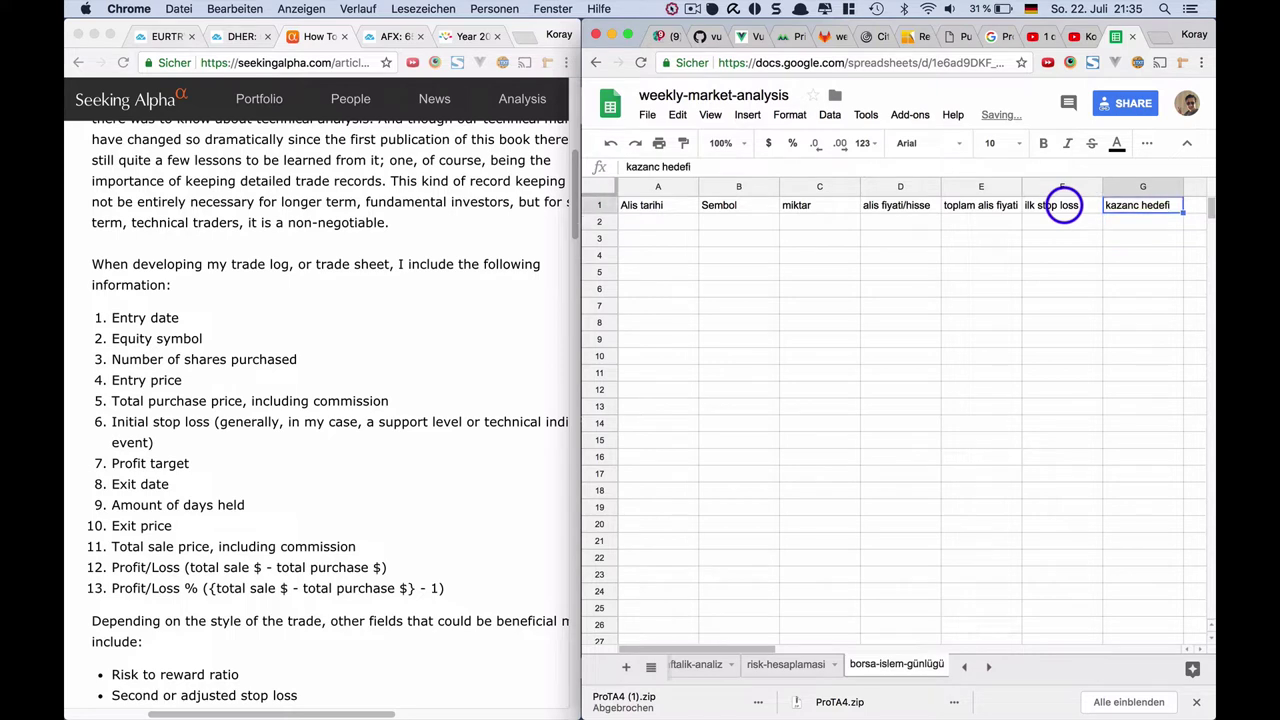
Step: Enter the header "cikis tarihi" in cell H1 for the exit date
{"action": "key", "text": "Right"}
{"action": "key", "text": "Left"}
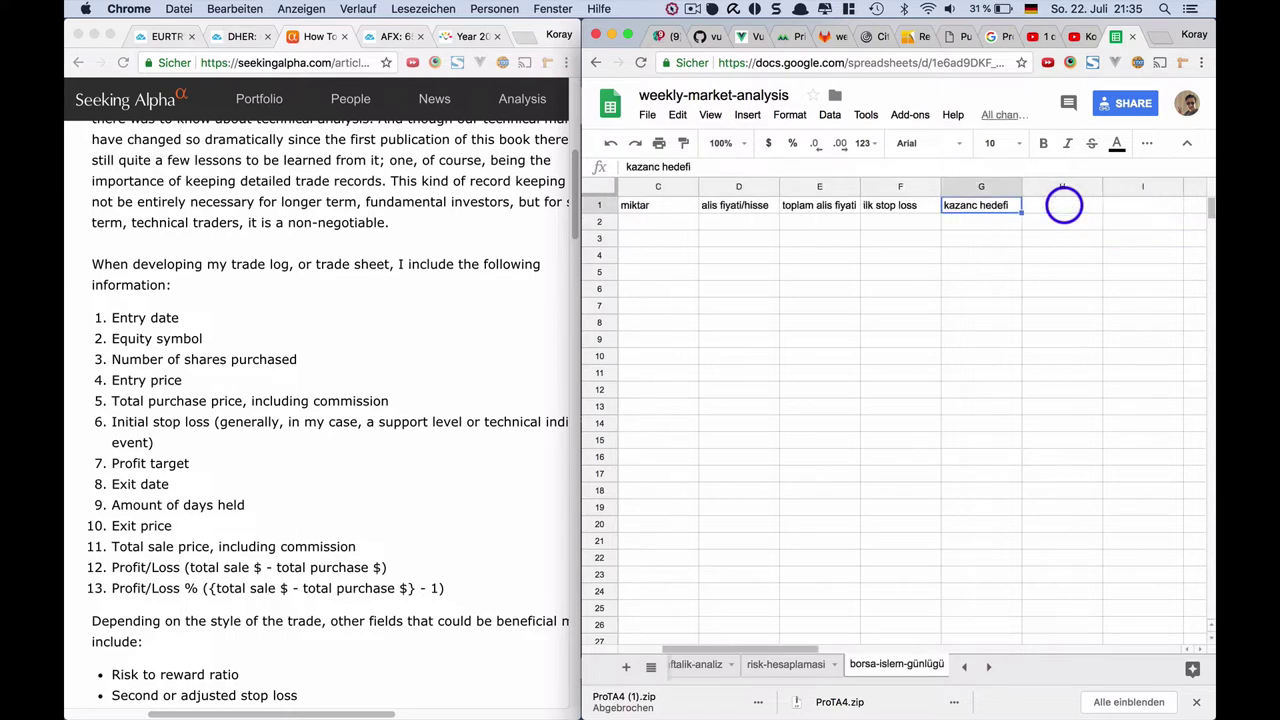
{"action": "key", "text": "Right"}
{"action": "key", "text": "Left"}
{"action": "key", "text": "Left"}
{"action": "key", "text": "Right"}
{"action": "key", "text": "Right"}
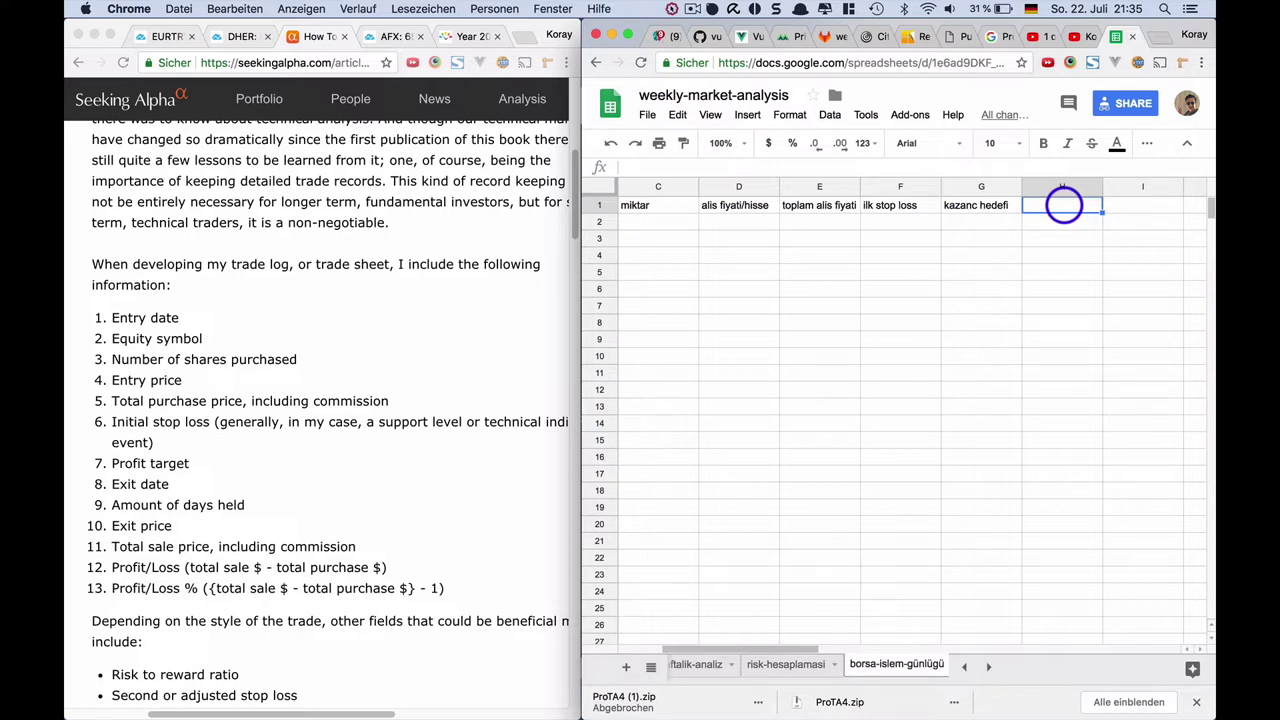
{"action": "type", "text": "cikis"}
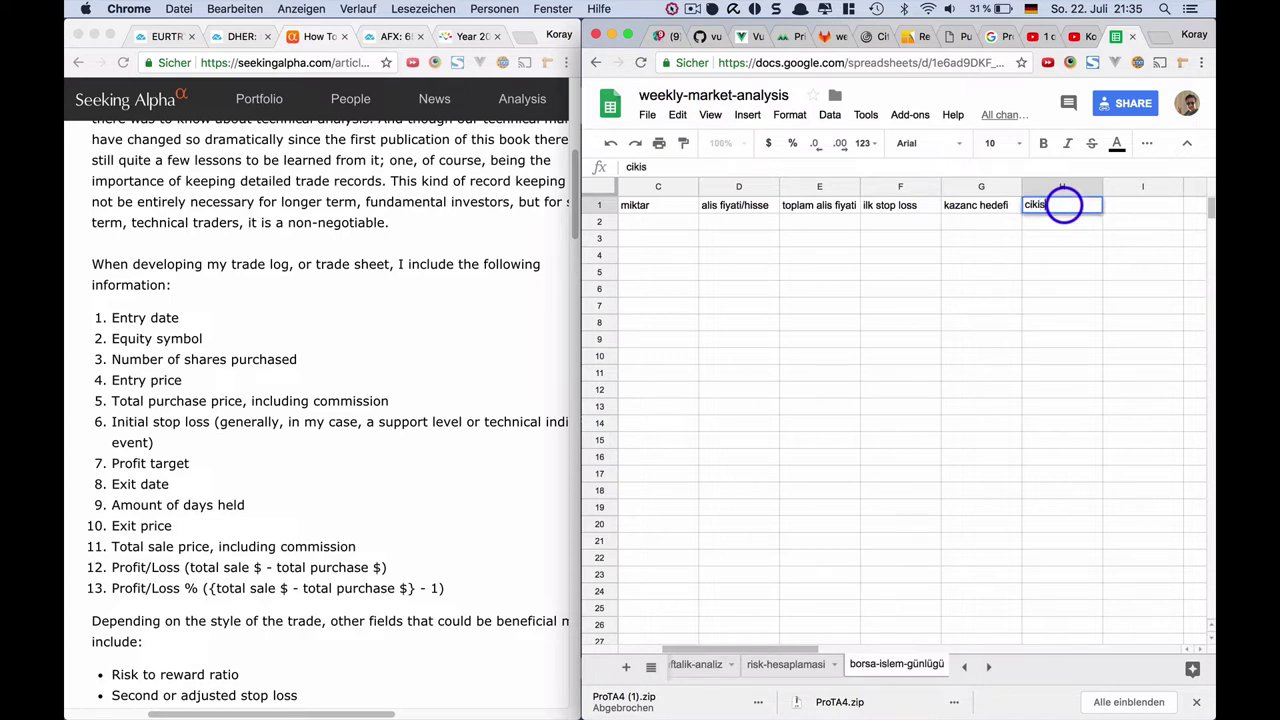
{"action": "type", "text": " tarihi"}
{"action": "key", "text": "Tab"}
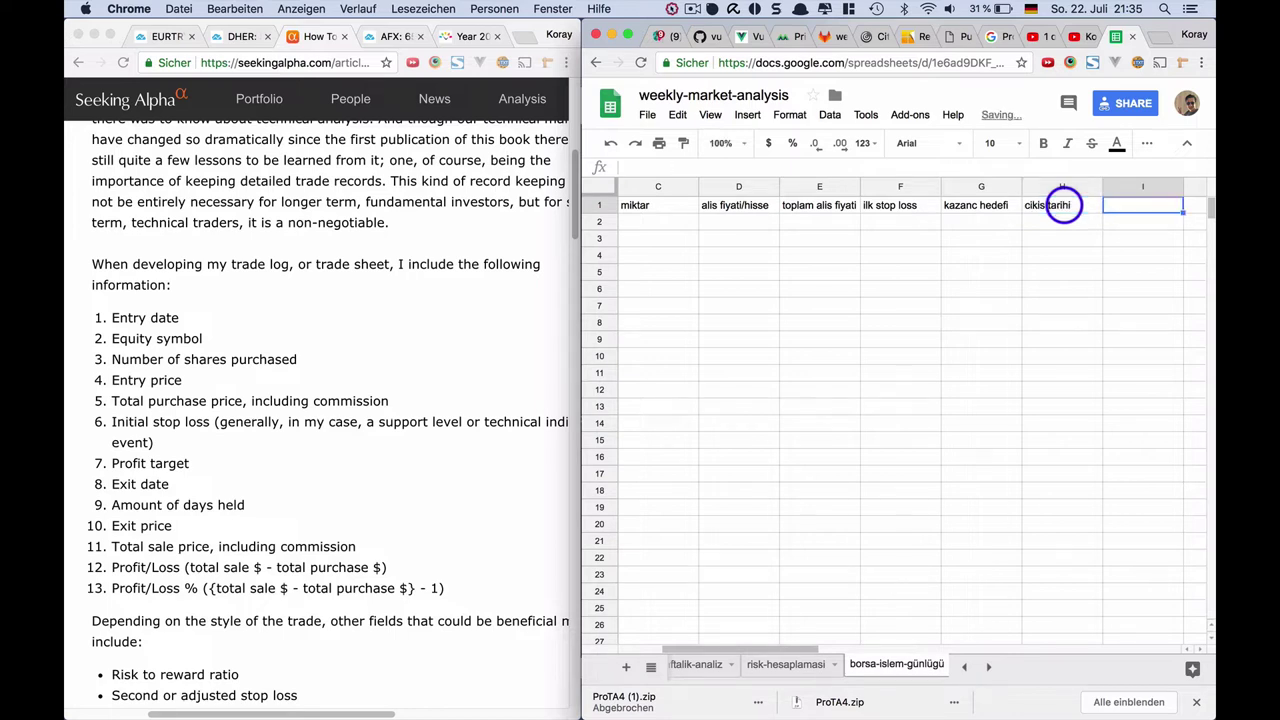
Step: Enter the headers "cikis fiyati/hisse" in cell I1 and "toplam cikis maliyeti" in cell J1
{"action": "type", "text": "ci"}
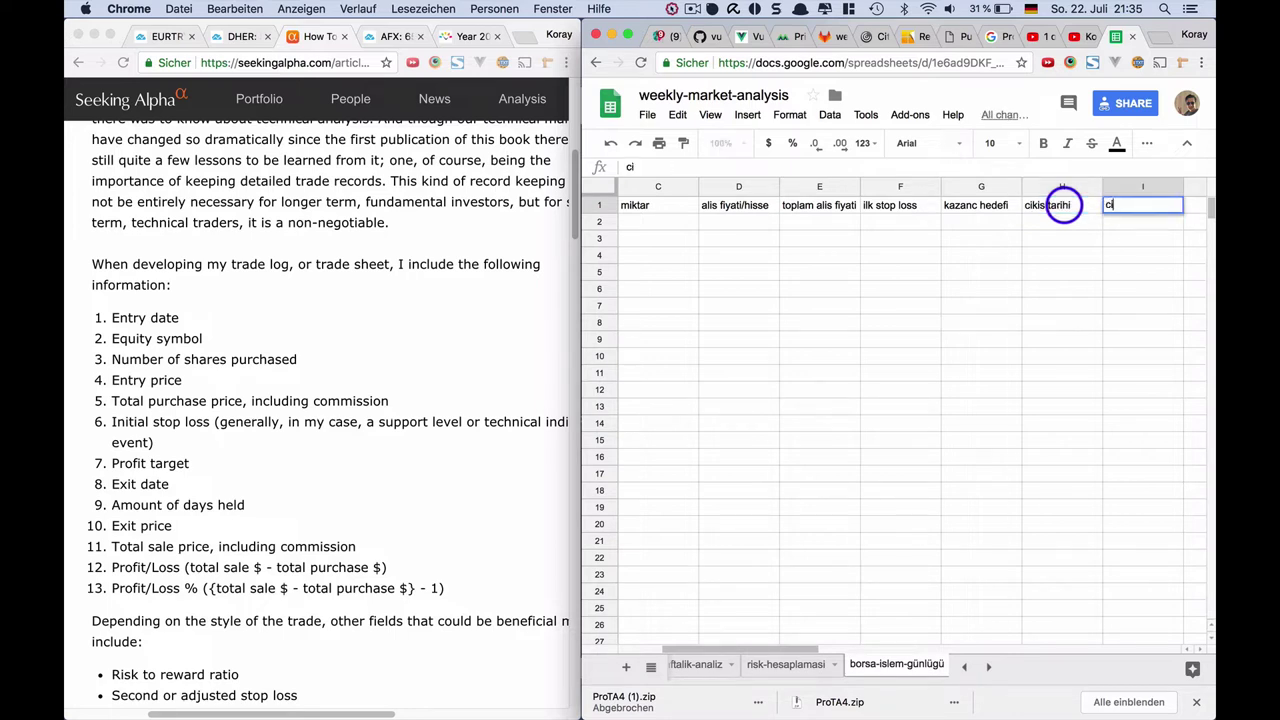
{"action": "type", "text": "kis fiyati/hisse"}
{"action": "key", "text": "Tab"}
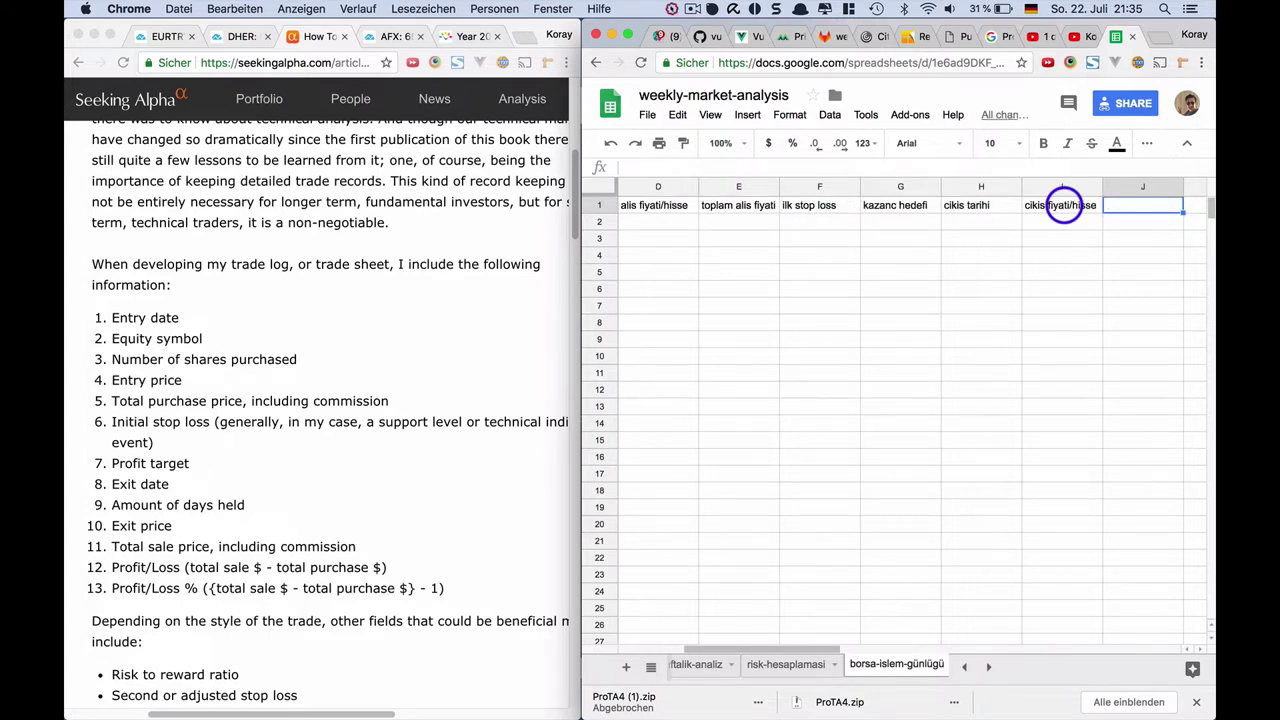
{"action": "type", "text": "toplam cikis maliyeti"}
Step: Replace the word "cikis" with "satis" in the headers of cells H1 and I1
{"action": "left_click", "coordinate": [963, 203]}
{"action": "double_click", "coordinate": [962, 207]}
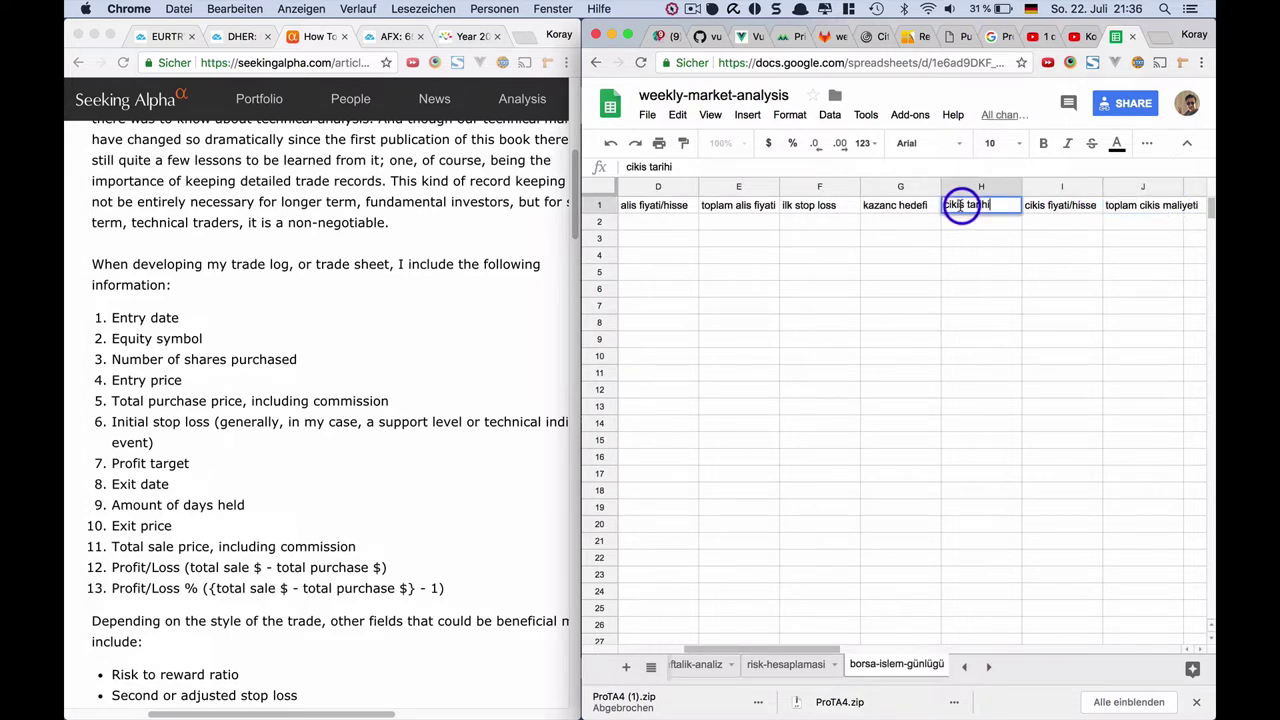
{"action": "double_click", "coordinate": [957, 206]}
{"action": "type", "text": "satis"}
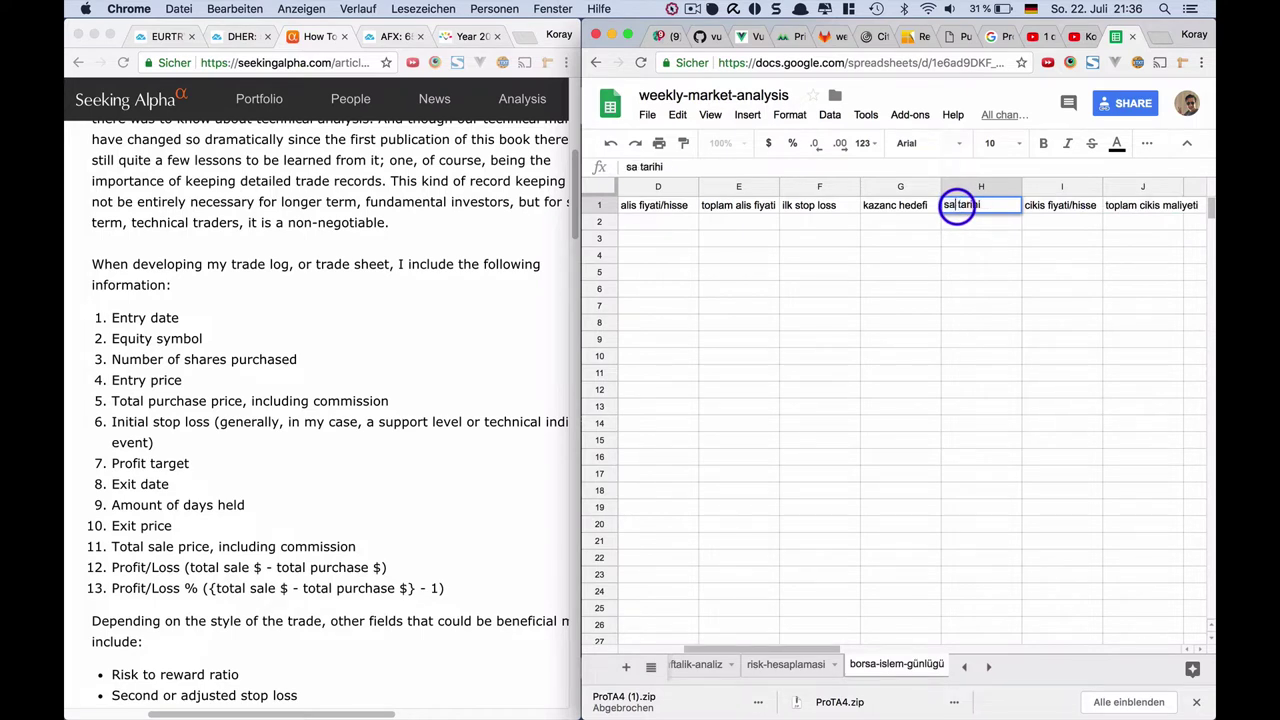
{"action": "left_click", "coordinate": [1033, 204]}
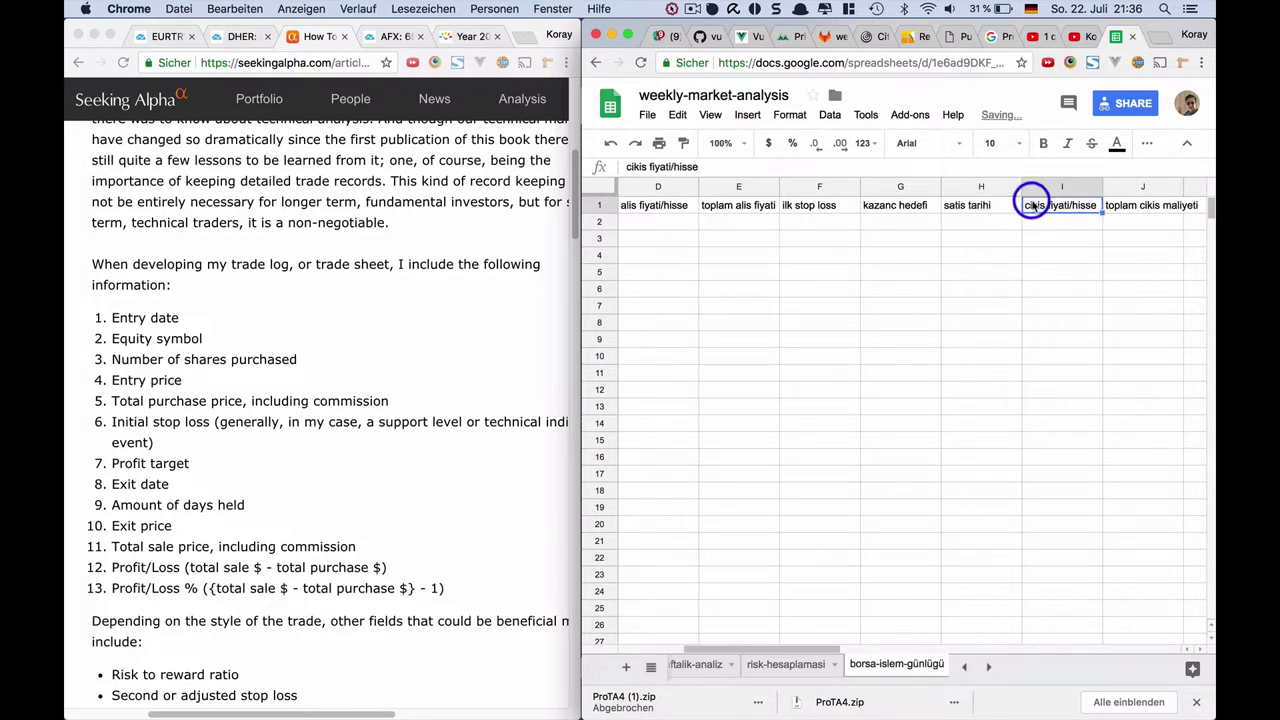
{"action": "double_click", "coordinate": [1034, 205]}
{"action": "double_click", "coordinate": [1034, 206]}
{"action": "type", "text": "sat"}
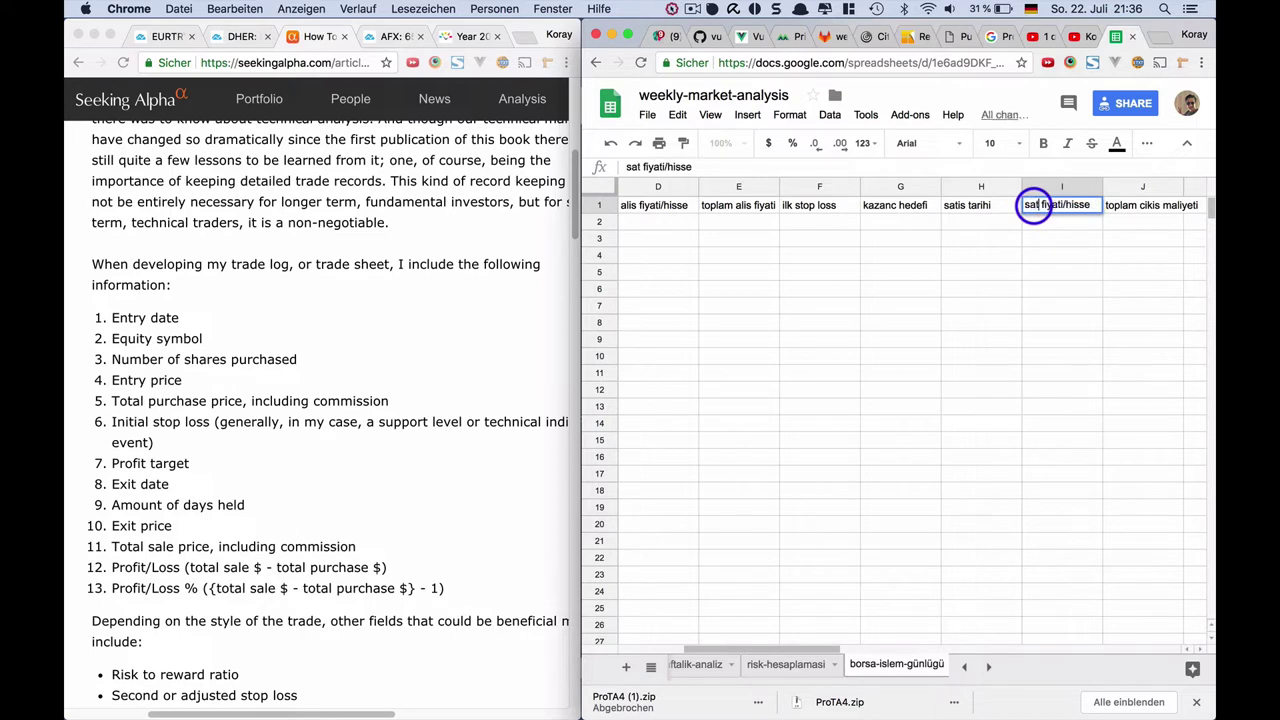
{"action": "type", "text": "is"}
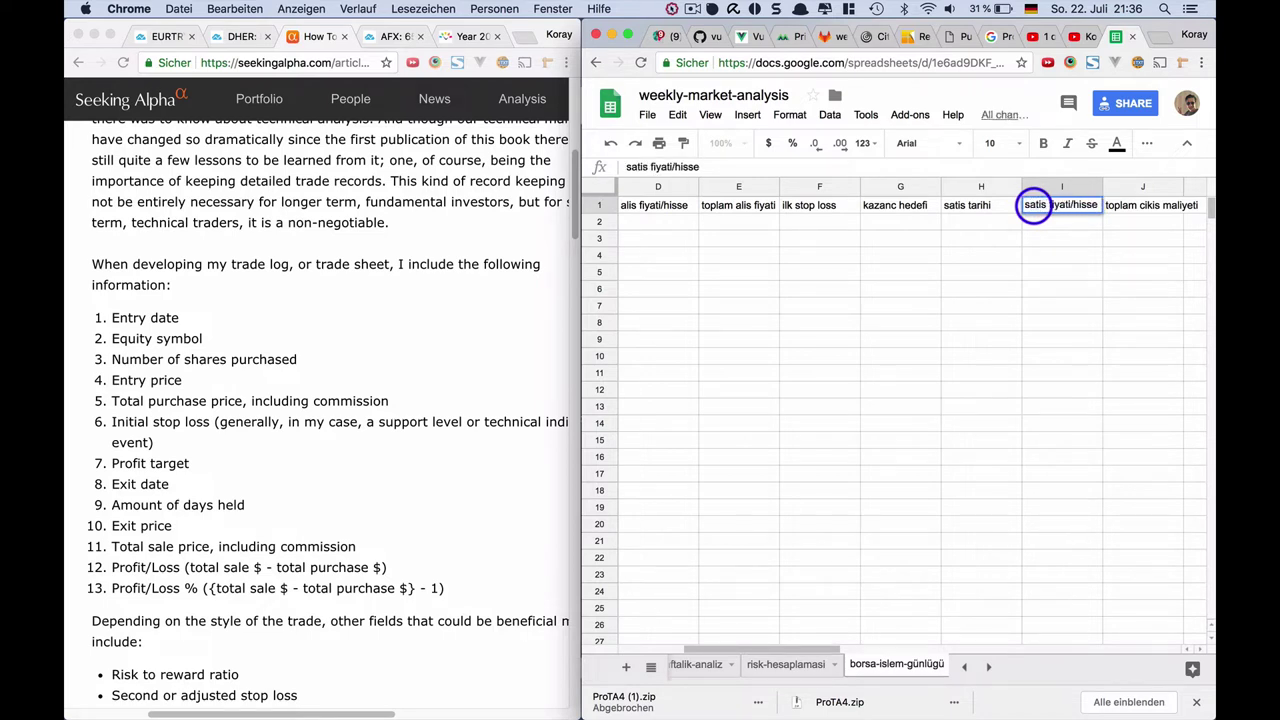
Step: Change the header in cell J1 to "toplam satis maliyeti" and widen column J to fit the text
{"action": "left_click", "coordinate": [1134, 205]}
{"action": "double_click", "coordinate": [1134, 205]}
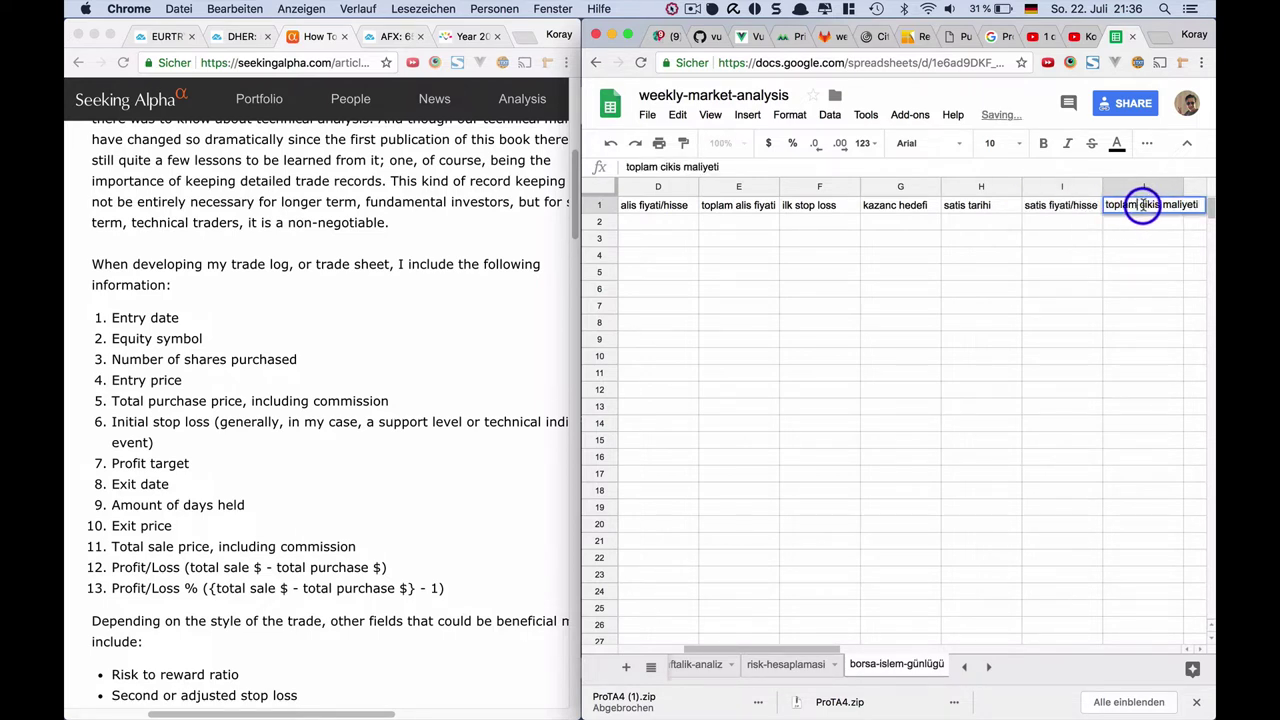
{"action": "double_click", "coordinate": [1140, 205]}
{"action": "type", "text": "satis"}
{"action": "key", "text": "Return"}
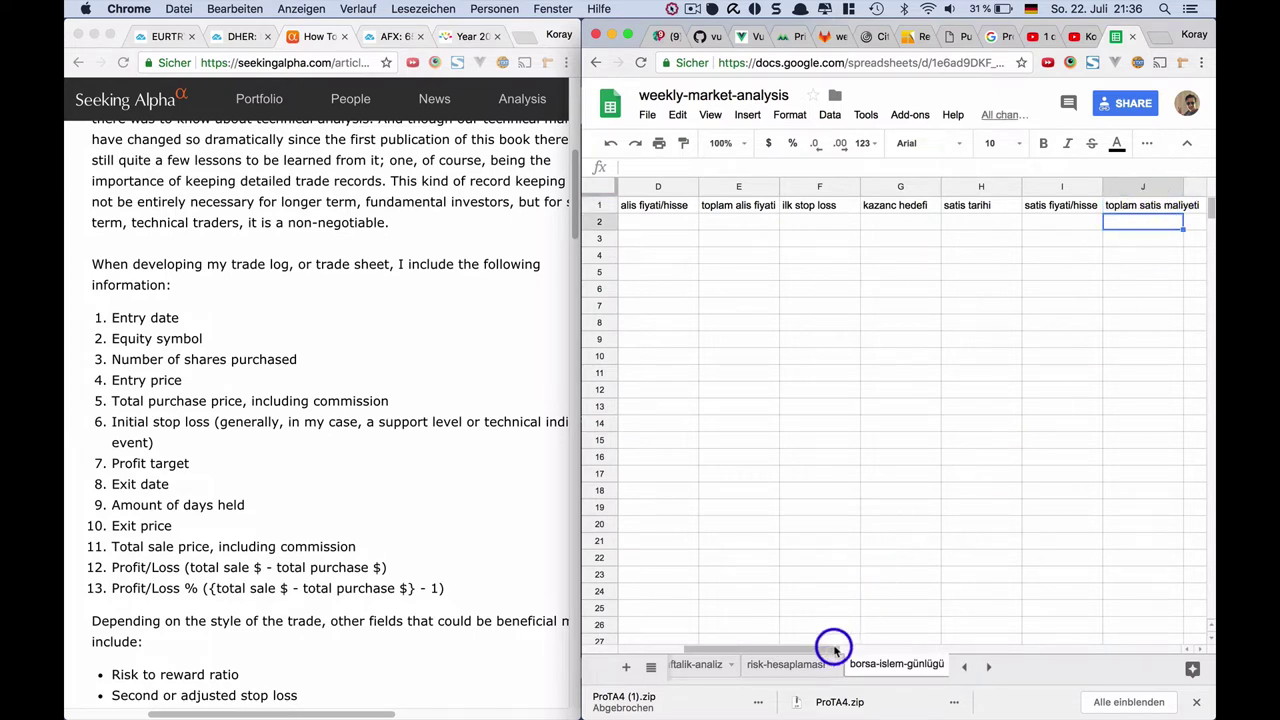
{"action": "left_click_drag", "start_coordinate": [833, 648], "coordinate": [920, 651]}
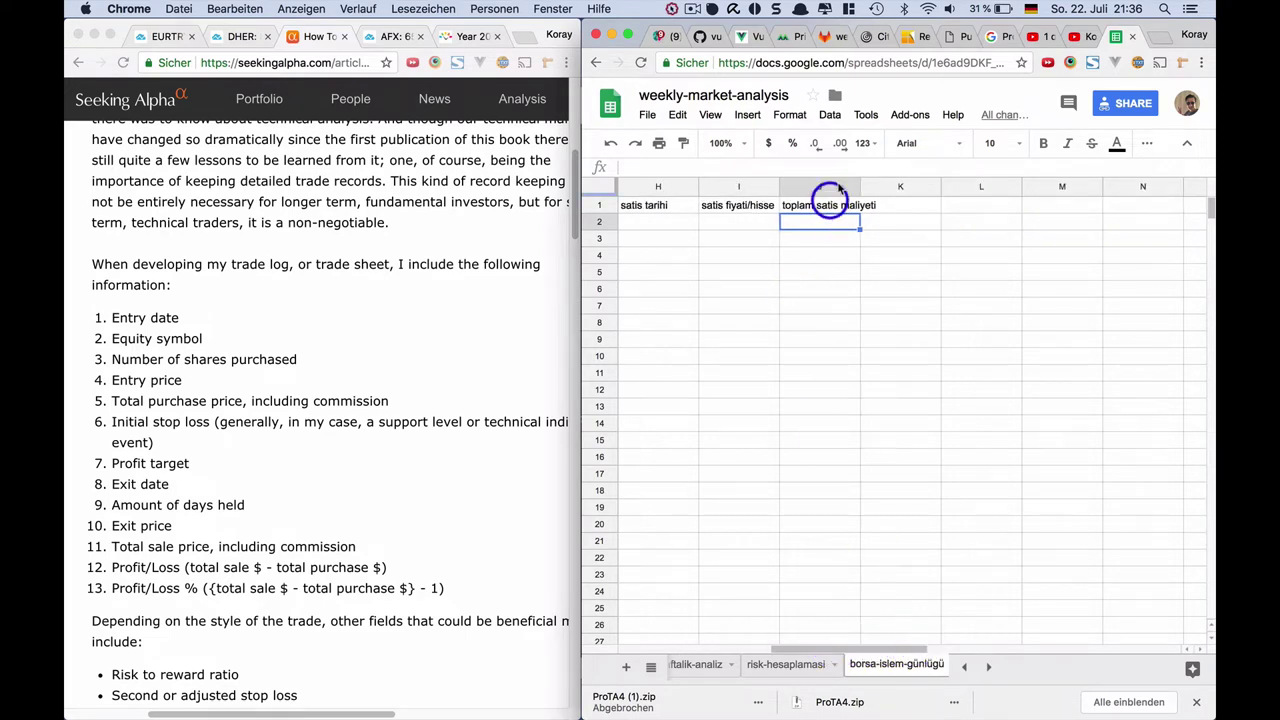
{"action": "left_click_drag", "start_coordinate": [860, 186], "coordinate": [881, 186]}
Step: Enter the header "Kazanc/Kayip Tutar" in cell K1 for the profit or loss amount
{"action": "left_click", "coordinate": [889, 210]}
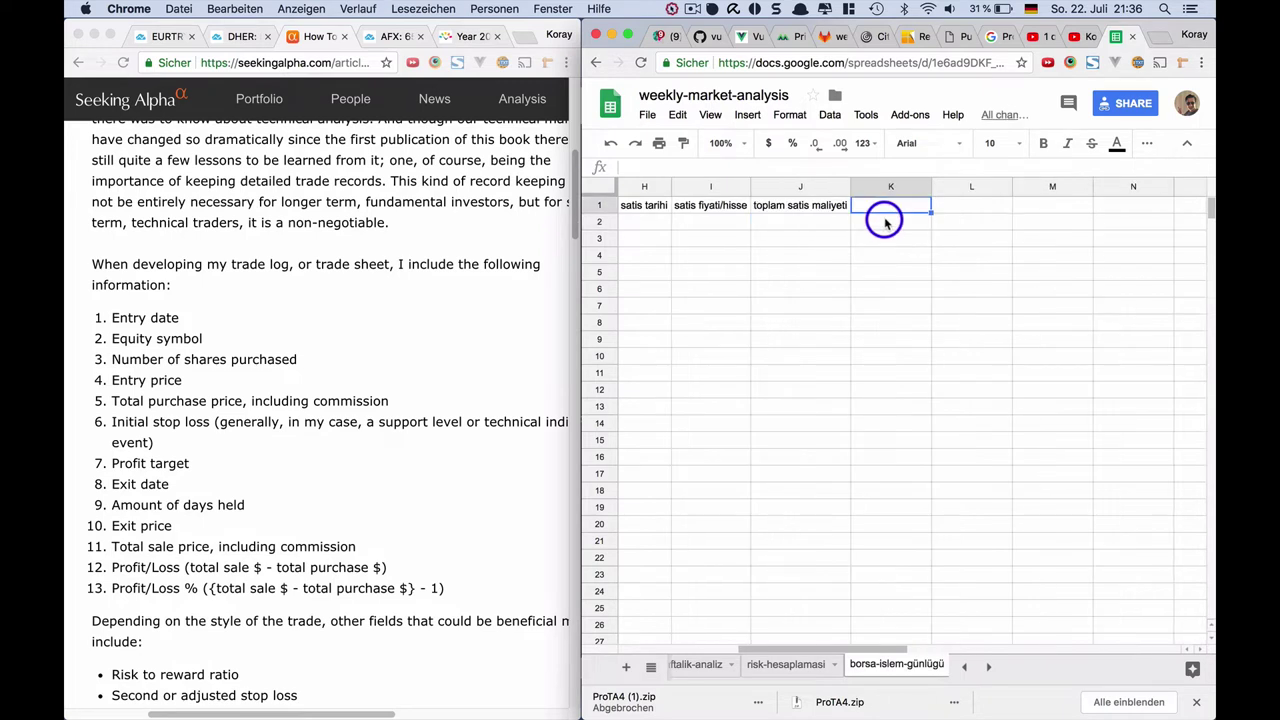
{"action": "type", "text": "Kay"}
{"action": "key", "text": "BackSpace"}
{"action": "type", "text": "z"}
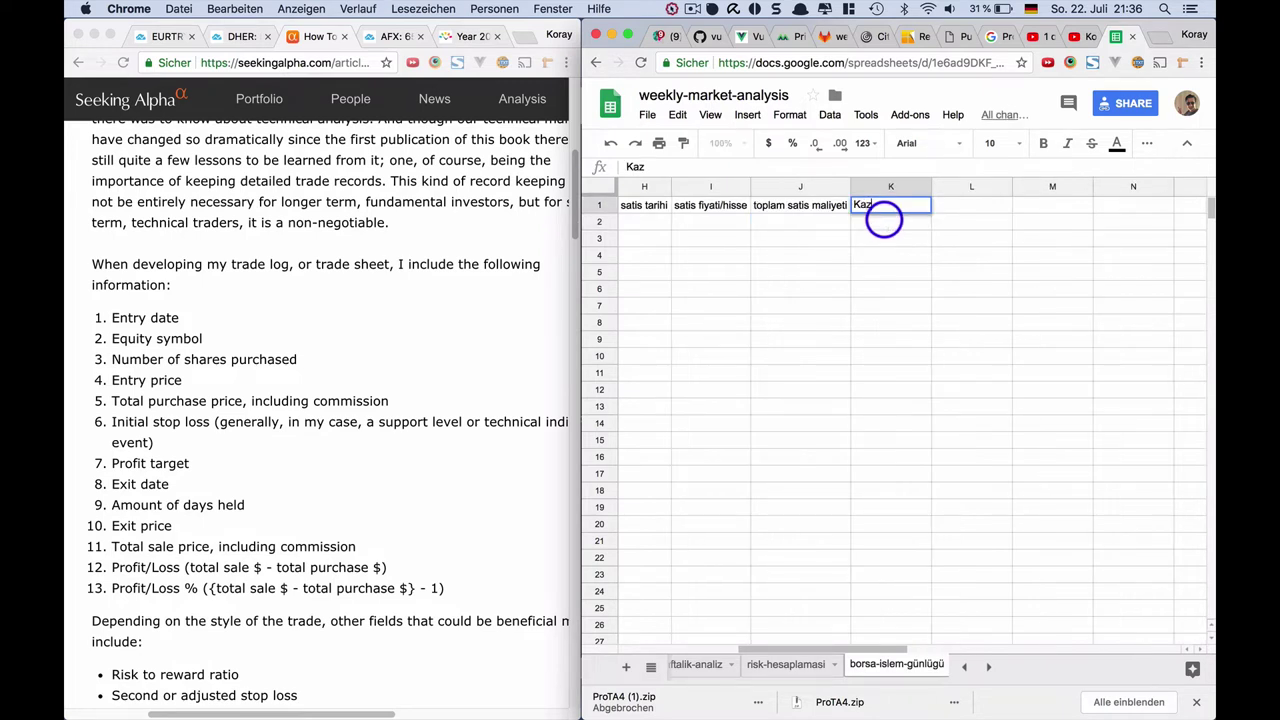
{"action": "type", "text": "anc/Kayip Tu"}
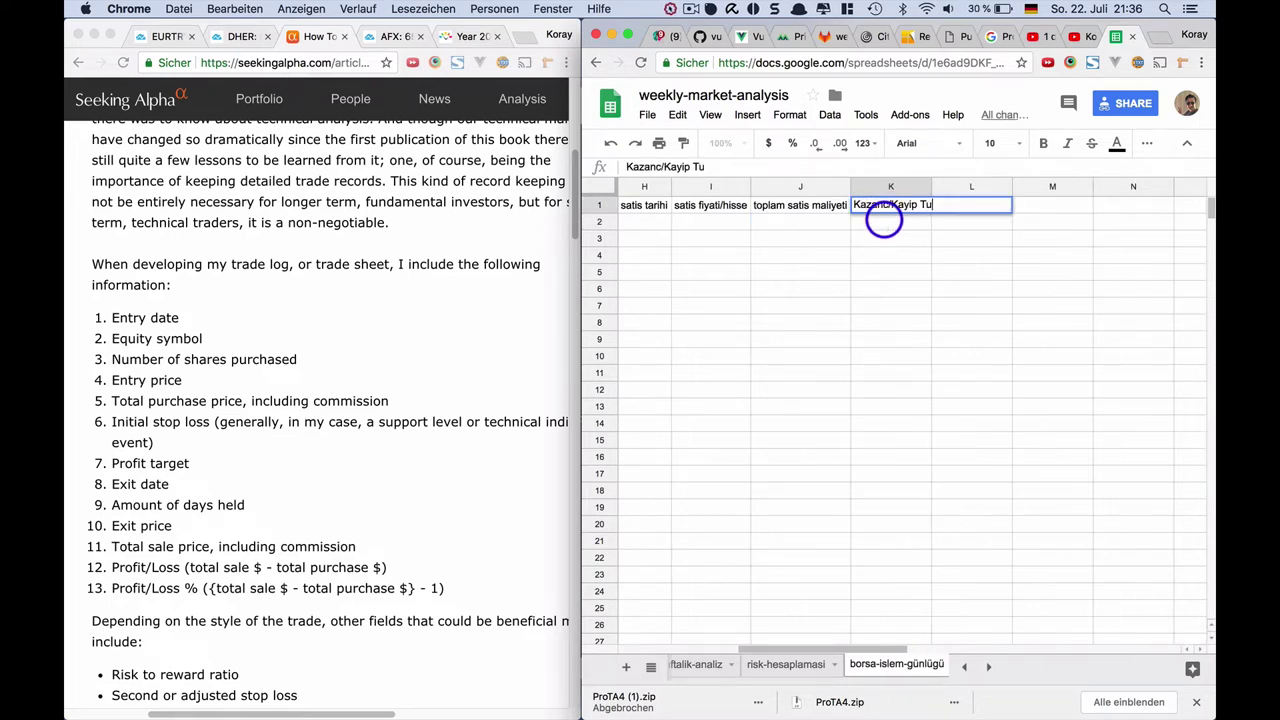
{"action": "type", "text": "tar"}
{"action": "key", "text": "Return"}
Step: Enter the header "Kazanc/Kayip %" in cell L1 for the profit or loss percentage
{"action": "key", "text": "Up"}
{"action": "key", "text": "Right"}
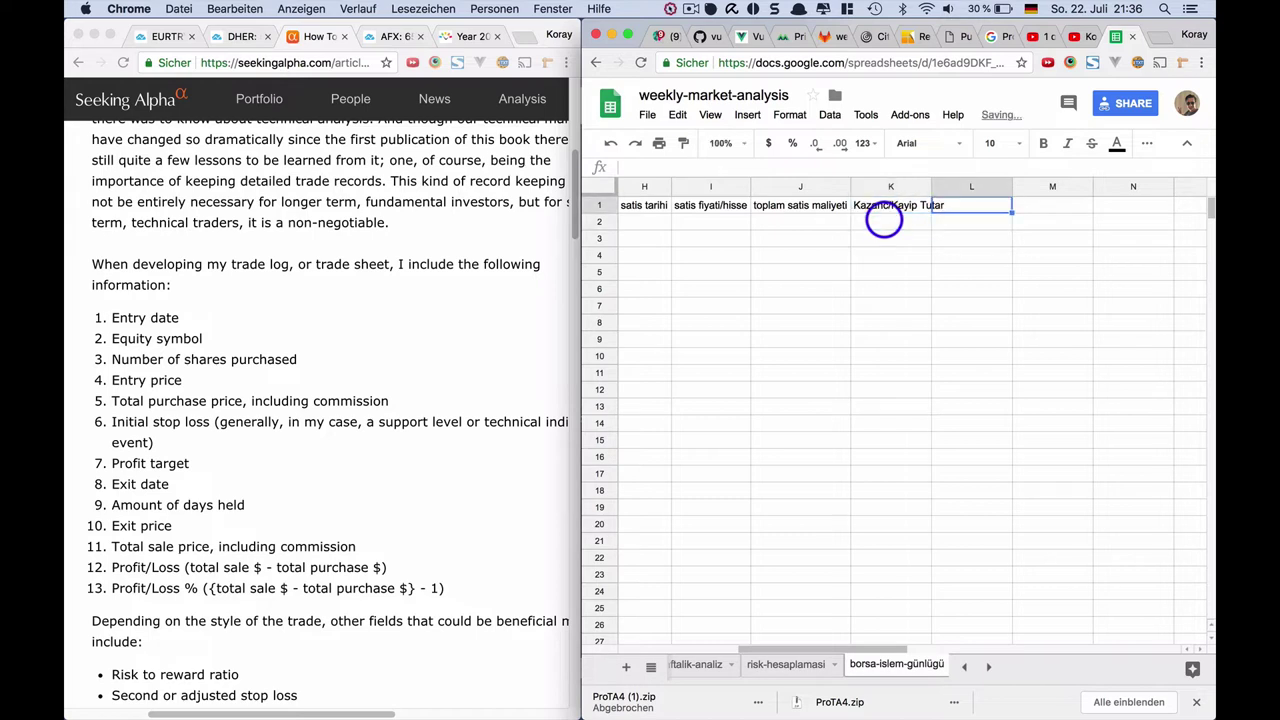
{"action": "type", "text": "Kay"}
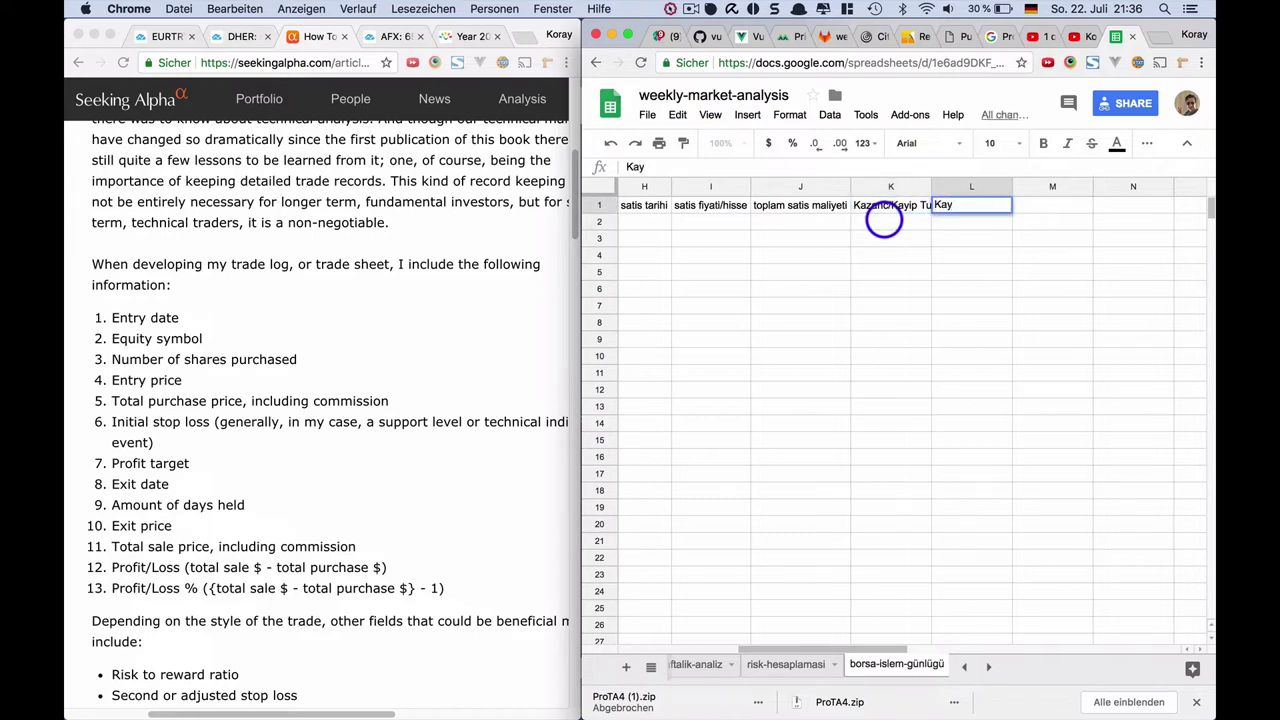
{"action": "key", "text": "BackSpace"}
{"action": "type", "text": "zanc/Kayip %"}
{"action": "key", "text": "Return"}
Step: Widen the spreadsheet window and fill the whole header row 1 with a grey background
{"action": "left_click_drag", "start_coordinate": [583, 263], "coordinate": [411, 263]}
{"action": "left_click", "coordinate": [422, 205]}
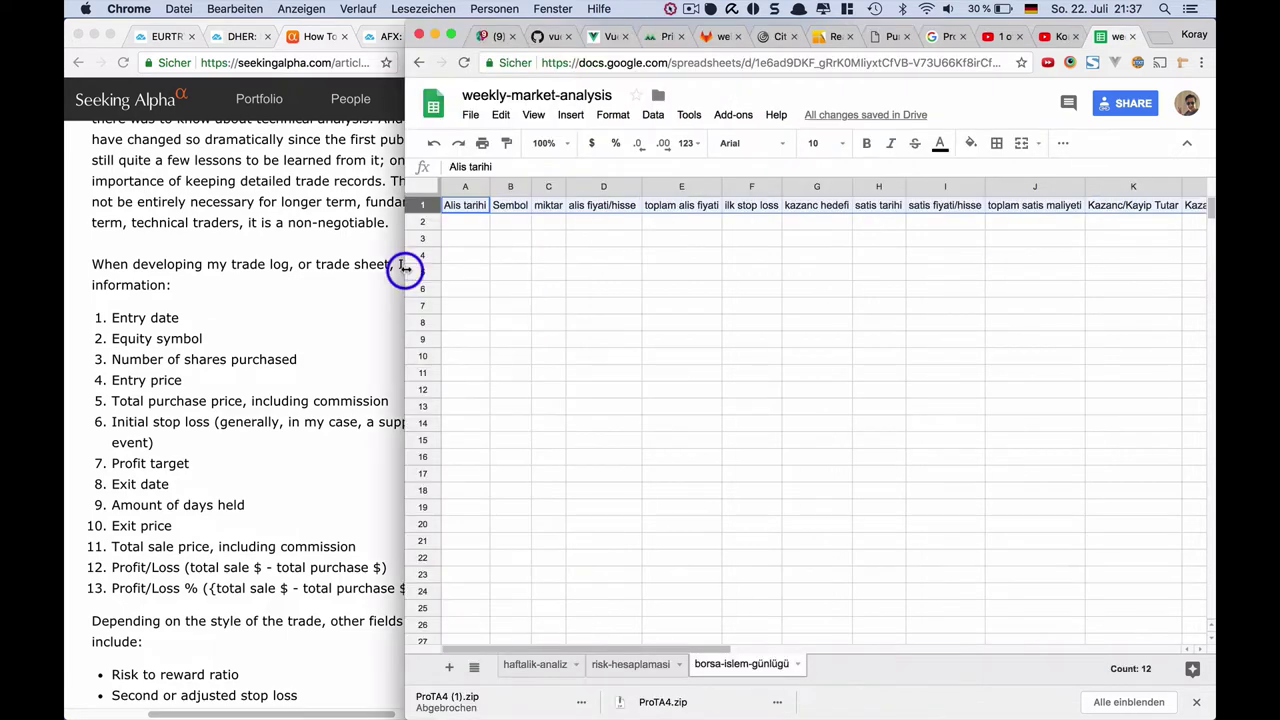
{"action": "left_click", "coordinate": [970, 143]}
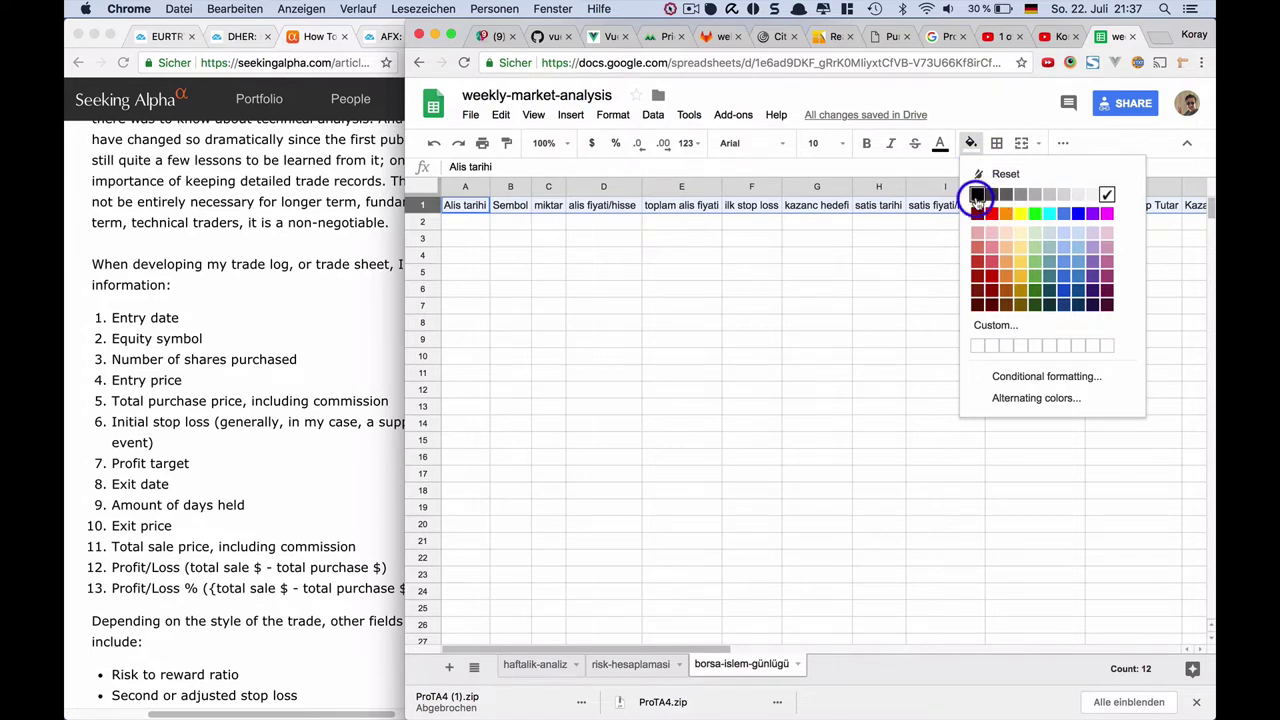
{"action": "left_click", "coordinate": [482, 226]}
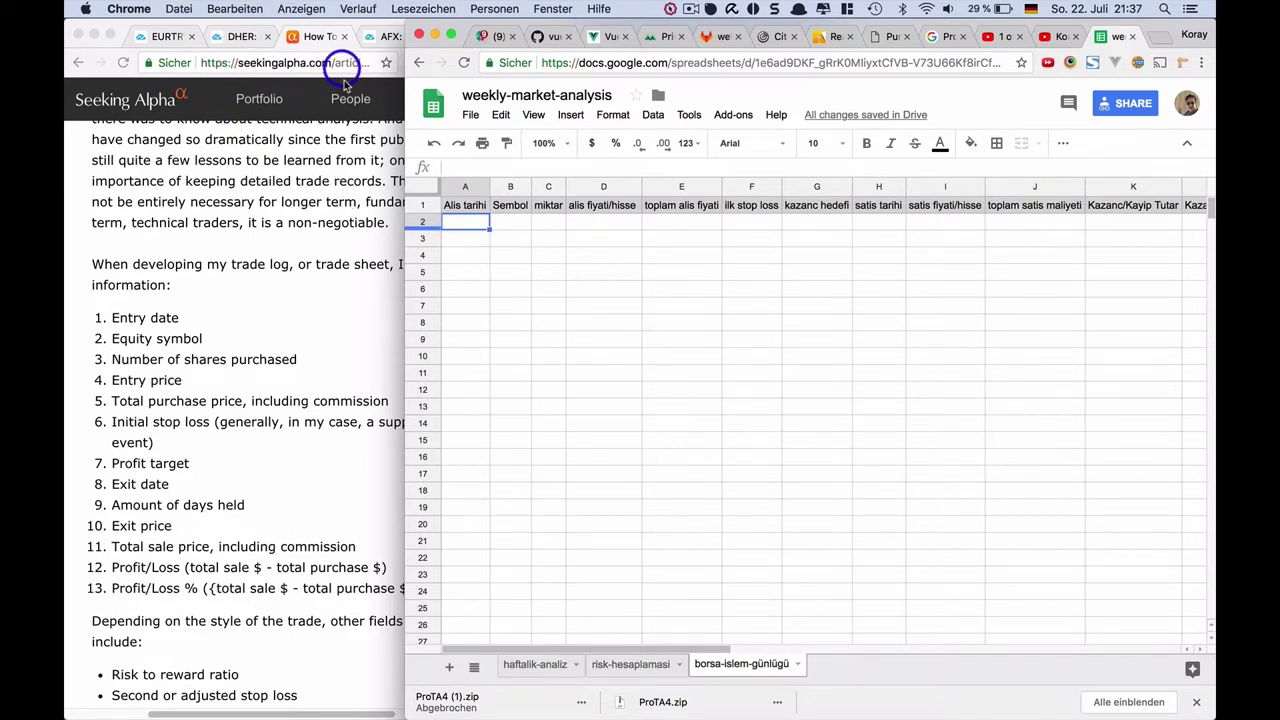
Step: Switch to the TradingView chart and load the symbol SASA (SASA Polyester, BIST)
{"action": "left_click", "coordinate": [300, 200]}
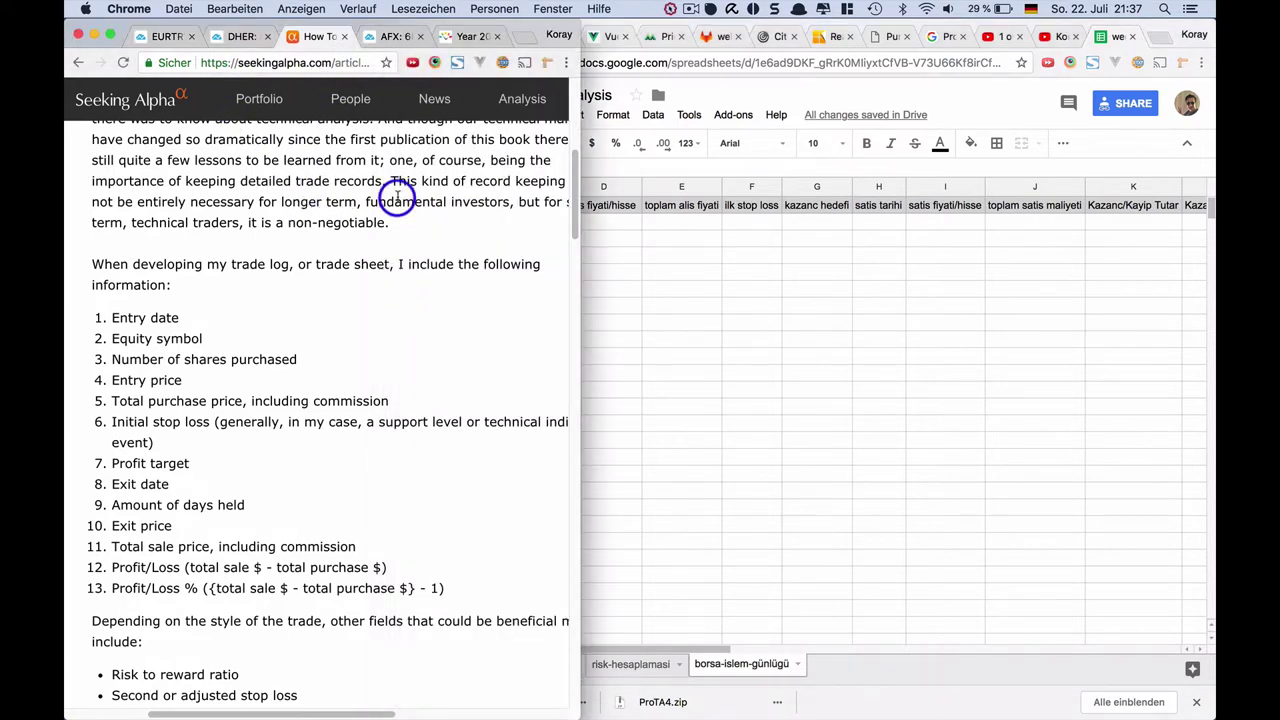
{"action": "key", "text": "ctrl+Tab"}
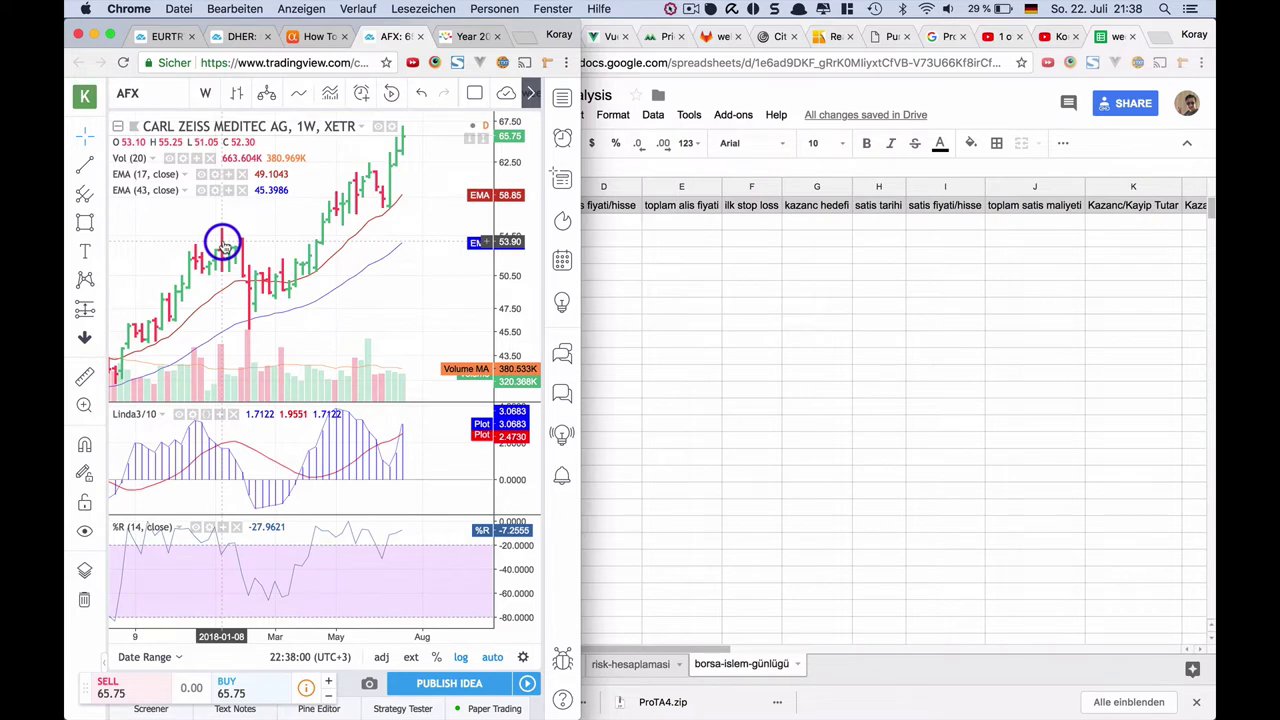
{"action": "type", "text": "SASA"}
{"action": "left_click", "coordinate": [177, 137]}
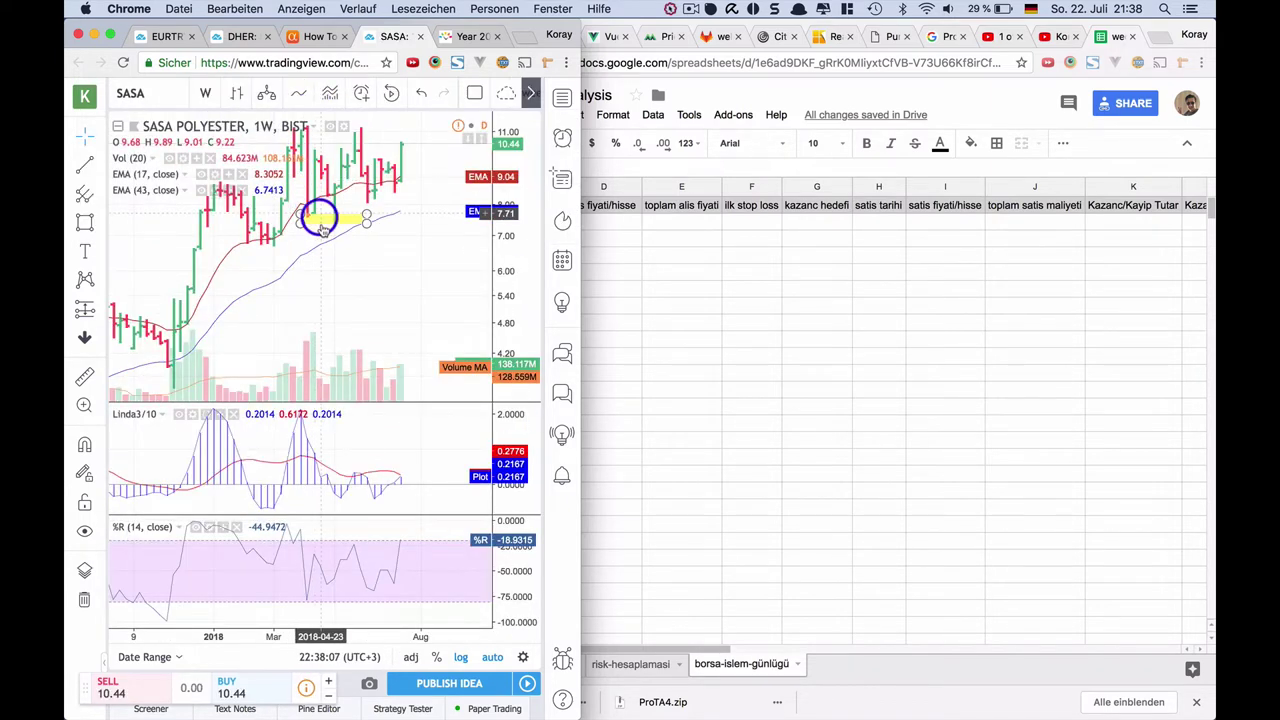
Step: Bring the 2016 price history into view on the weekly SASA chart and maximize the price pane
{"action": "left_click_drag", "start_coordinate": [277, 300], "coordinate": [366, 294]}
{"action": "left_click_drag", "start_coordinate": [203, 320], "coordinate": [470, 305]}
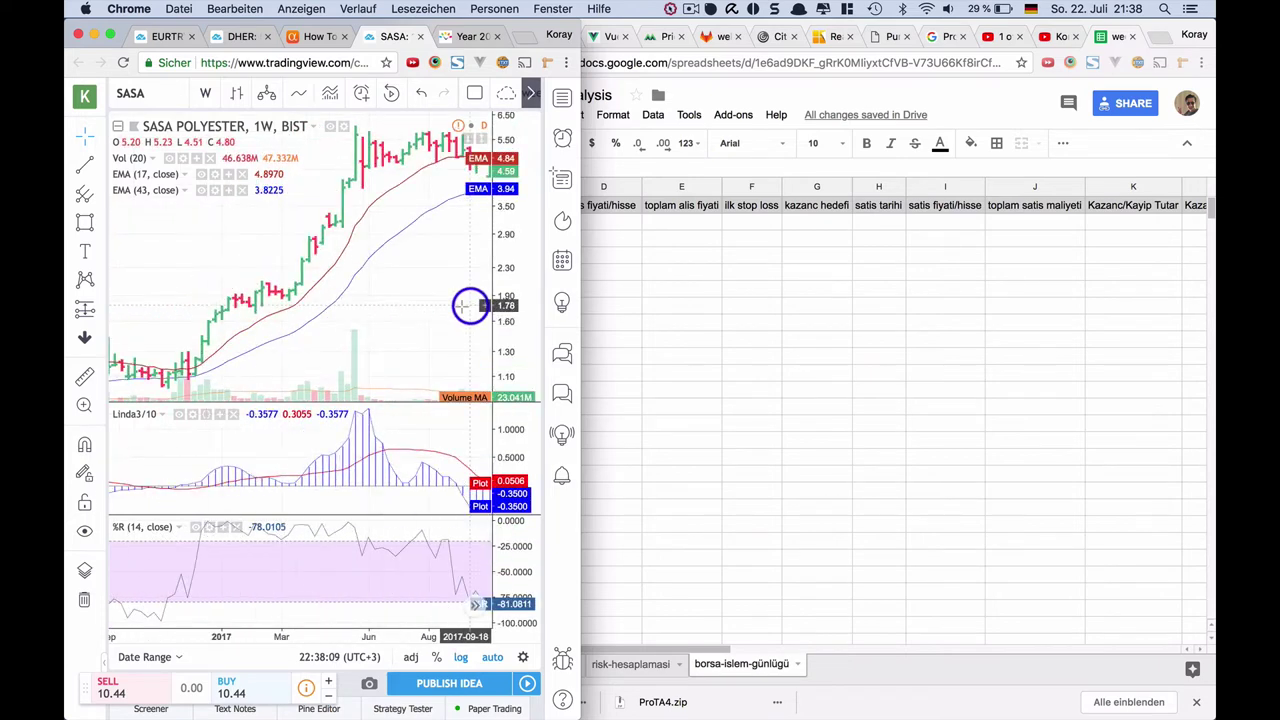
{"action": "left_click_drag", "start_coordinate": [286, 314], "coordinate": [201, 304]}
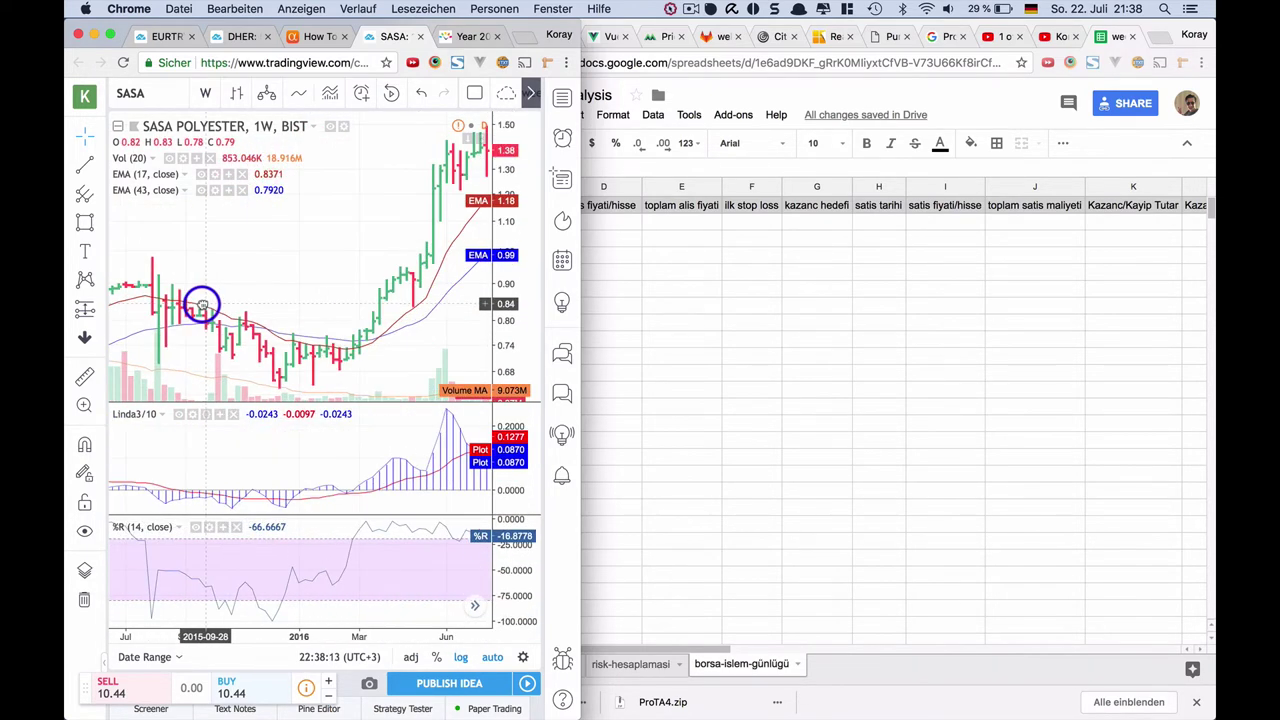
{"action": "left_click_drag", "start_coordinate": [417, 297], "coordinate": [337, 249]}
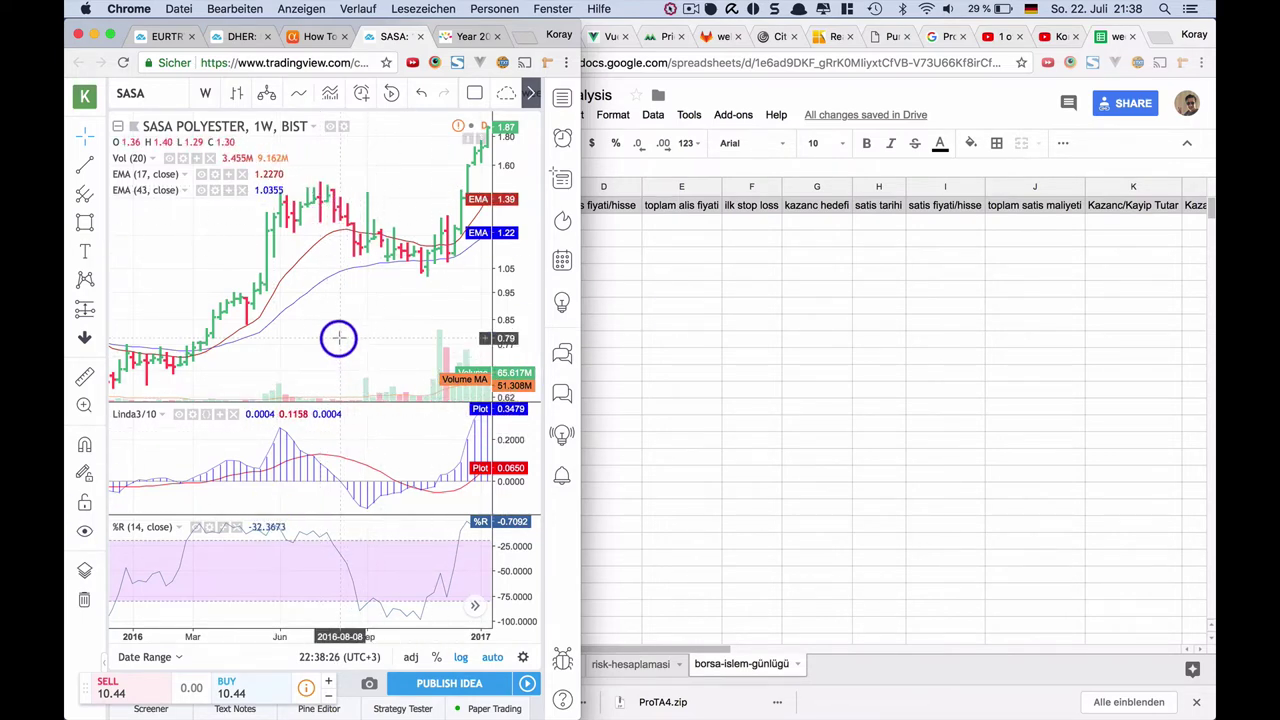
{"action": "double_click", "coordinate": [337, 370]}
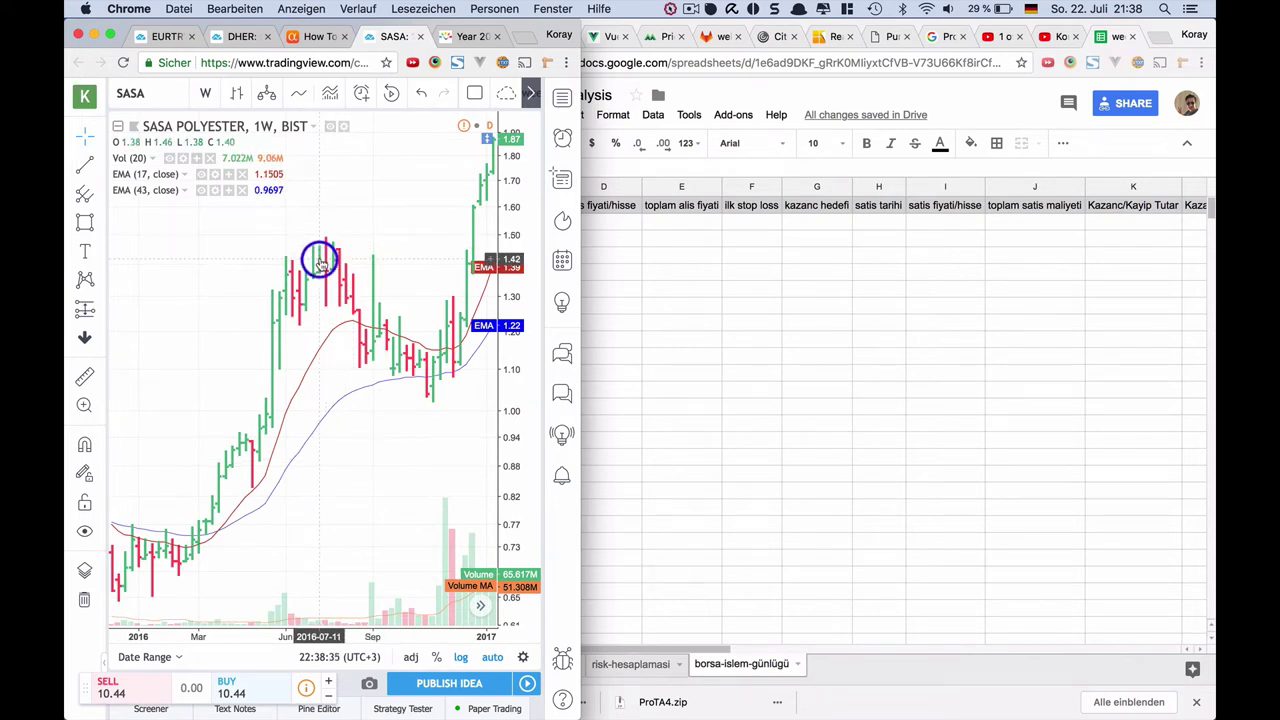
Step: In the borsa-islem-günlügü sheet, enter the purchase date 11.07.2016 in cell A2 and the symbol SASA in cell B2
{"action": "left_click", "coordinate": [641, 260]}
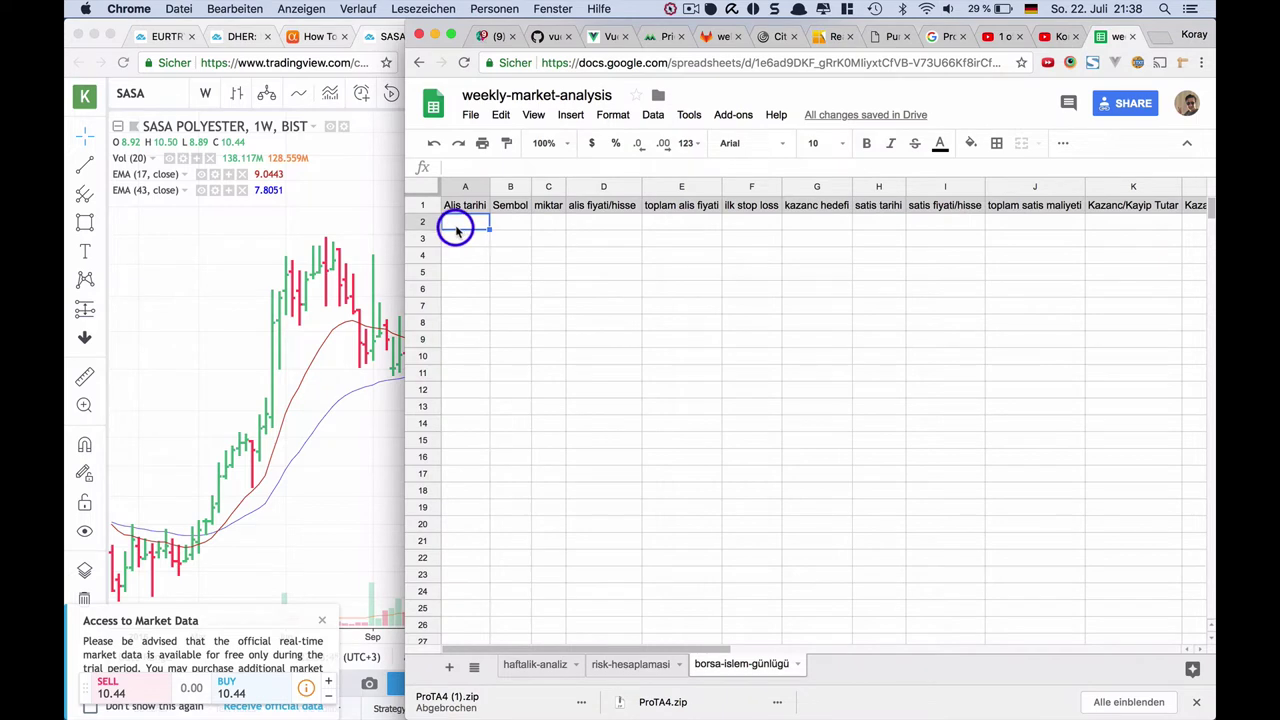
{"action": "type", "text": "201"}
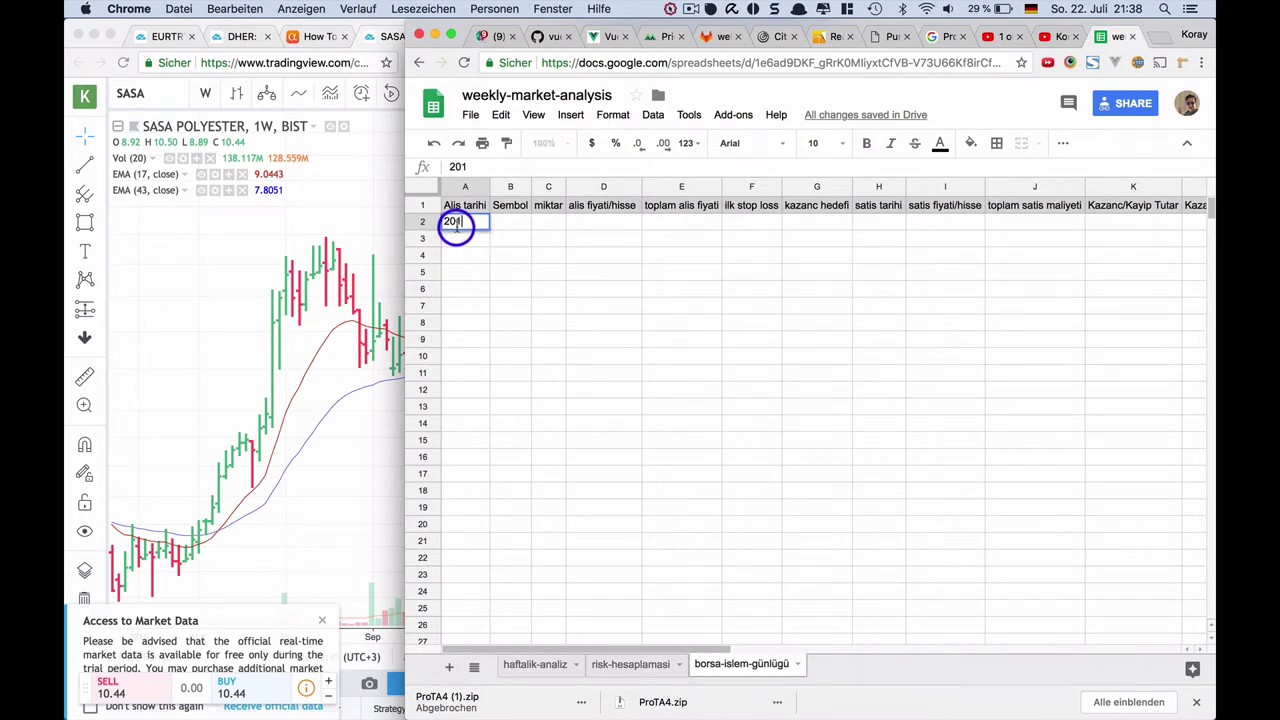
{"action": "type", "text": "6"}
{"action": "key", "text": "Return"}
{"action": "left_click", "coordinate": [503, 221]}
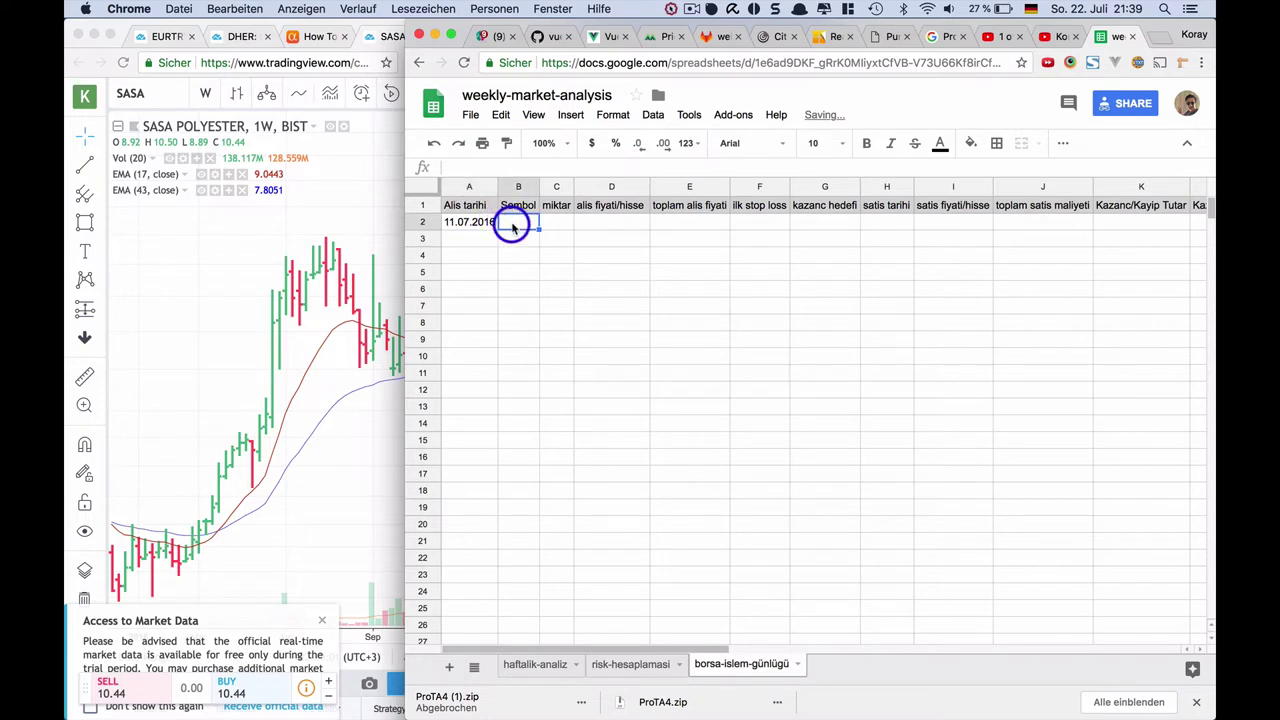
{"action": "type", "text": "SAS"}
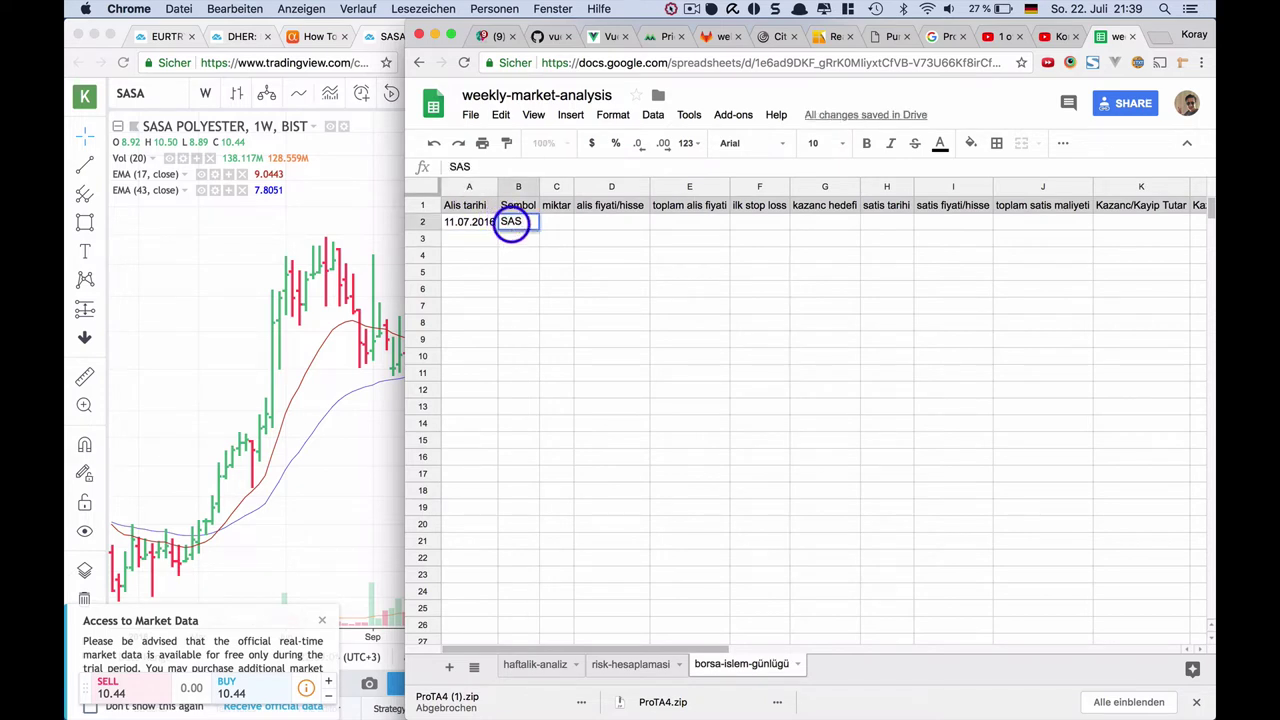
{"action": "type", "text": "A"}
{"action": "left_click", "coordinate": [557, 222]}
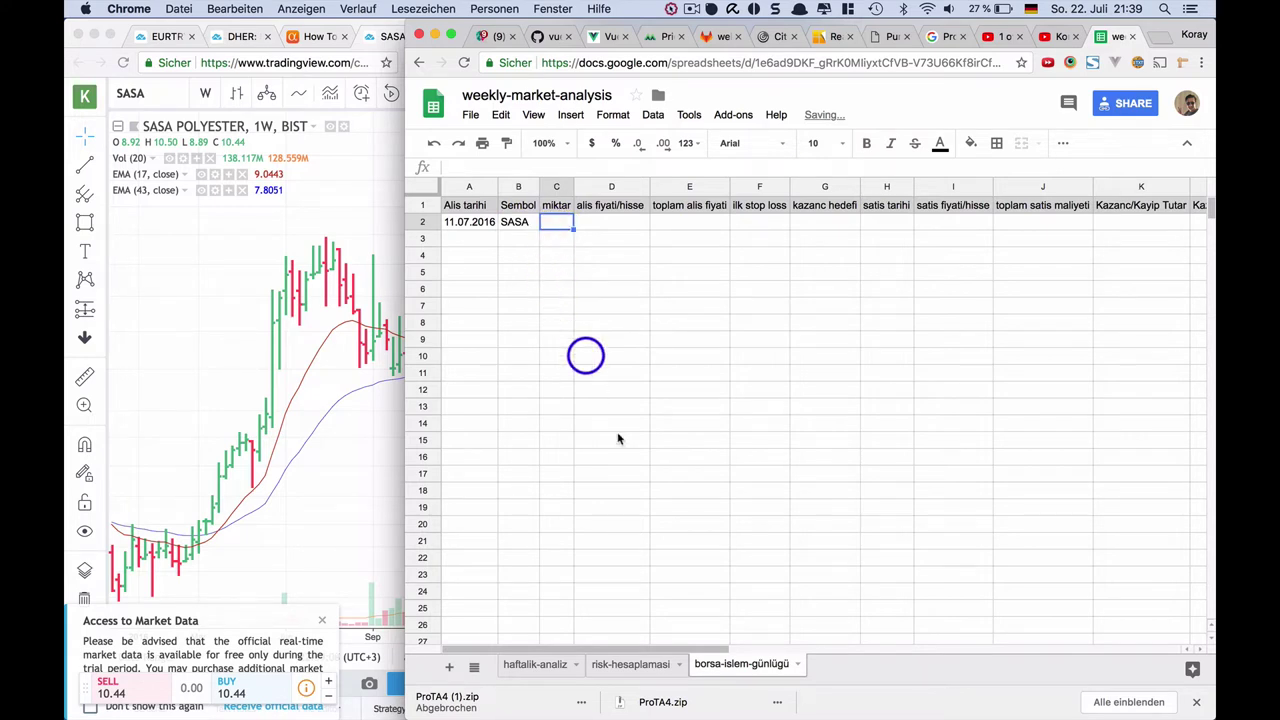
Step: Using prices from the SASA chart, set simdiki fiyati to 1.38 and stop loss to 0.84 in the risk-hesaplamasi sheet
{"action": "left_click", "coordinate": [278, 274]}
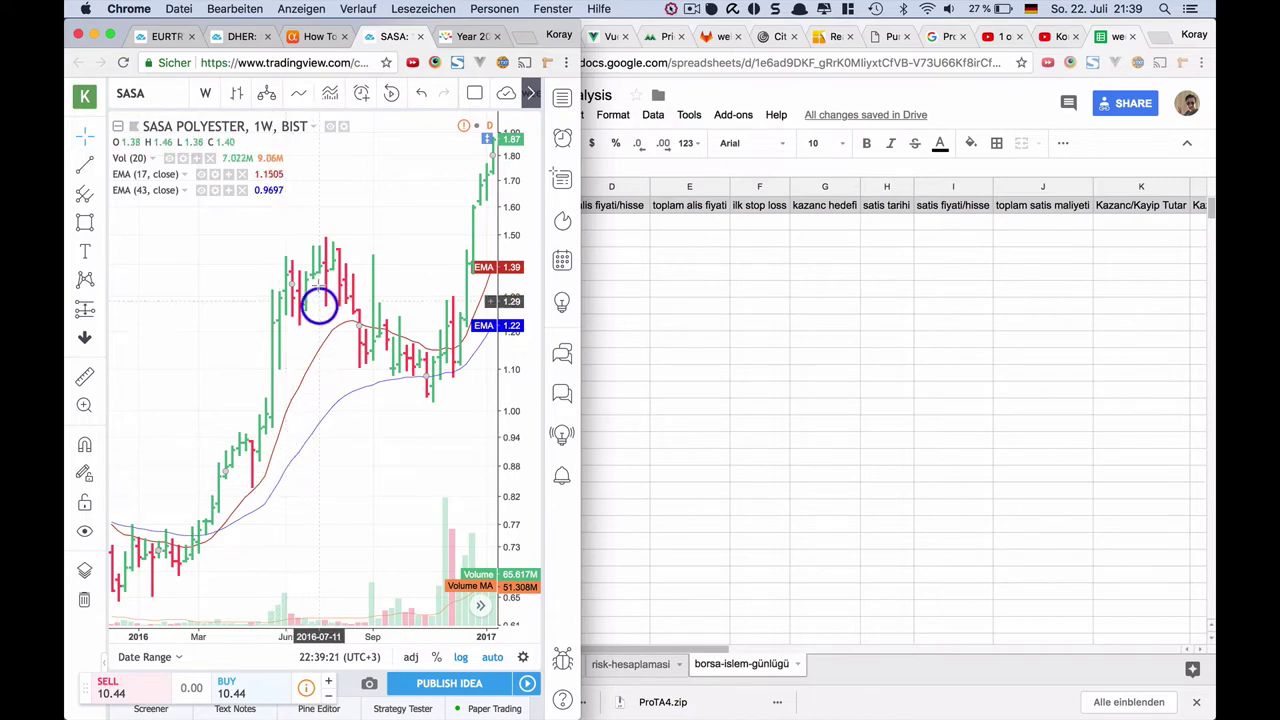
{"action": "left_click", "coordinate": [631, 317]}
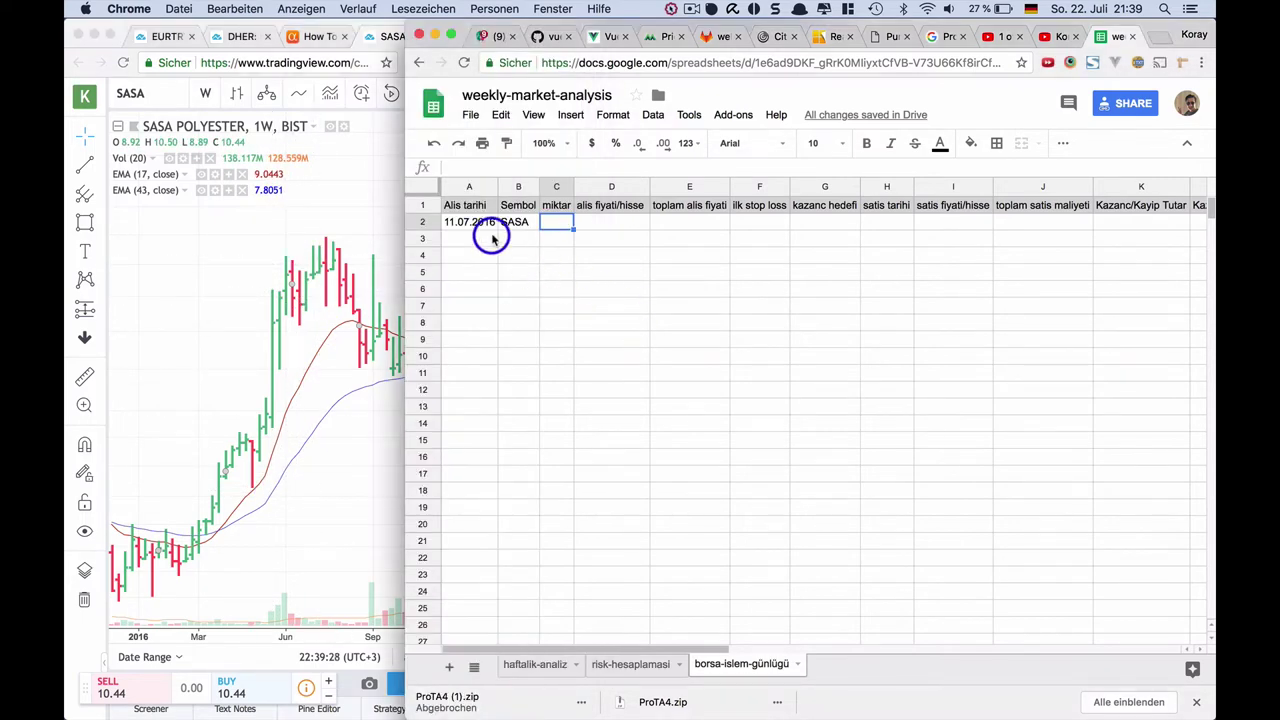
{"action": "left_click", "coordinate": [343, 355]}
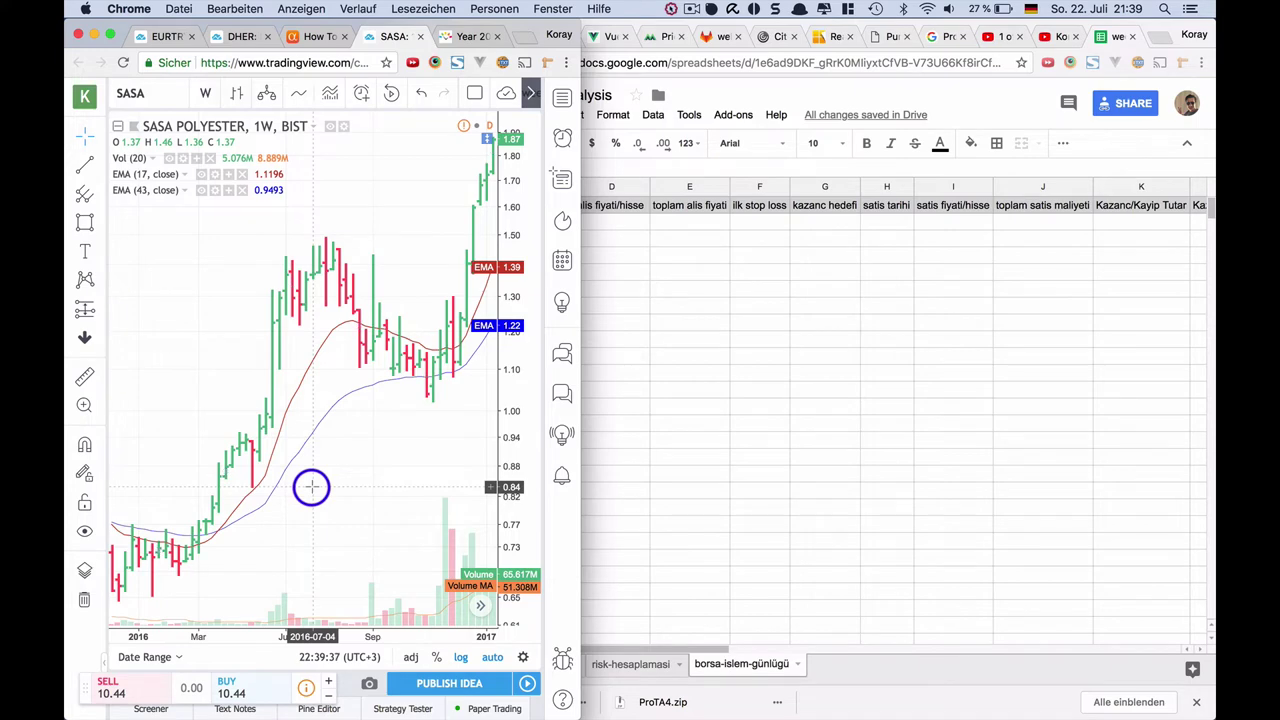
{"action": "left_click", "coordinate": [680, 486]}
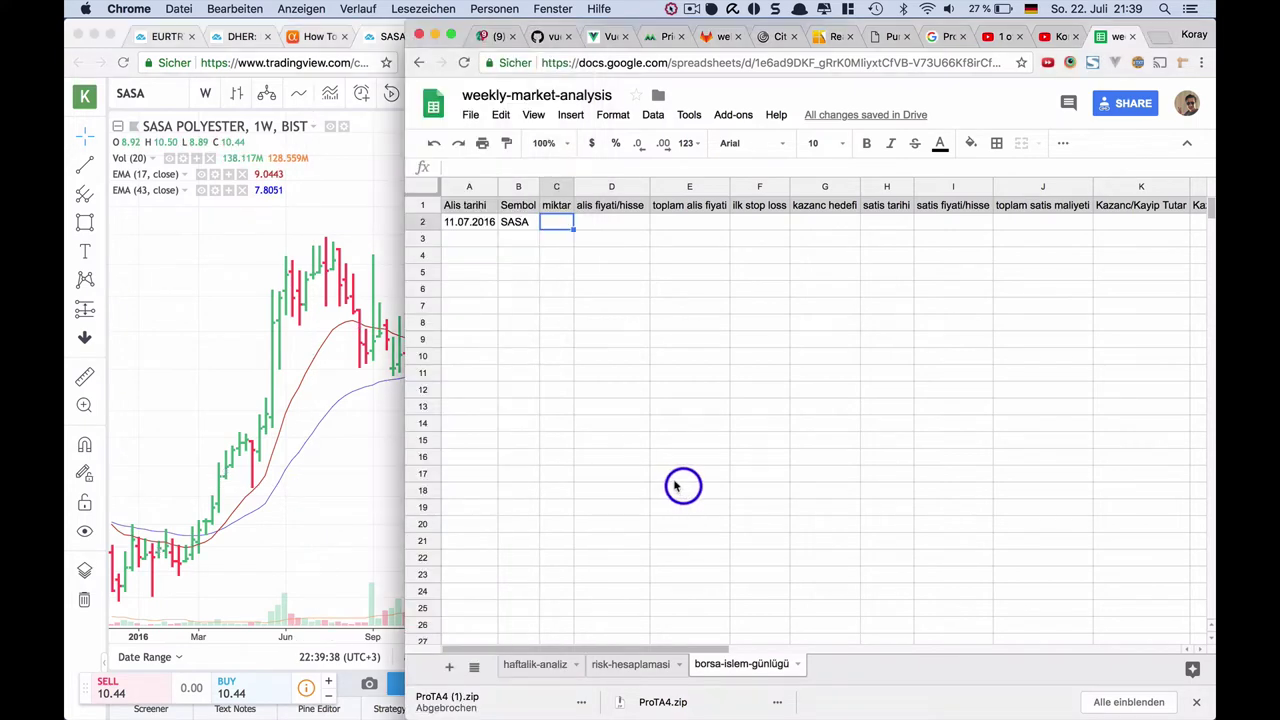
{"action": "left_click", "coordinate": [651, 668]}
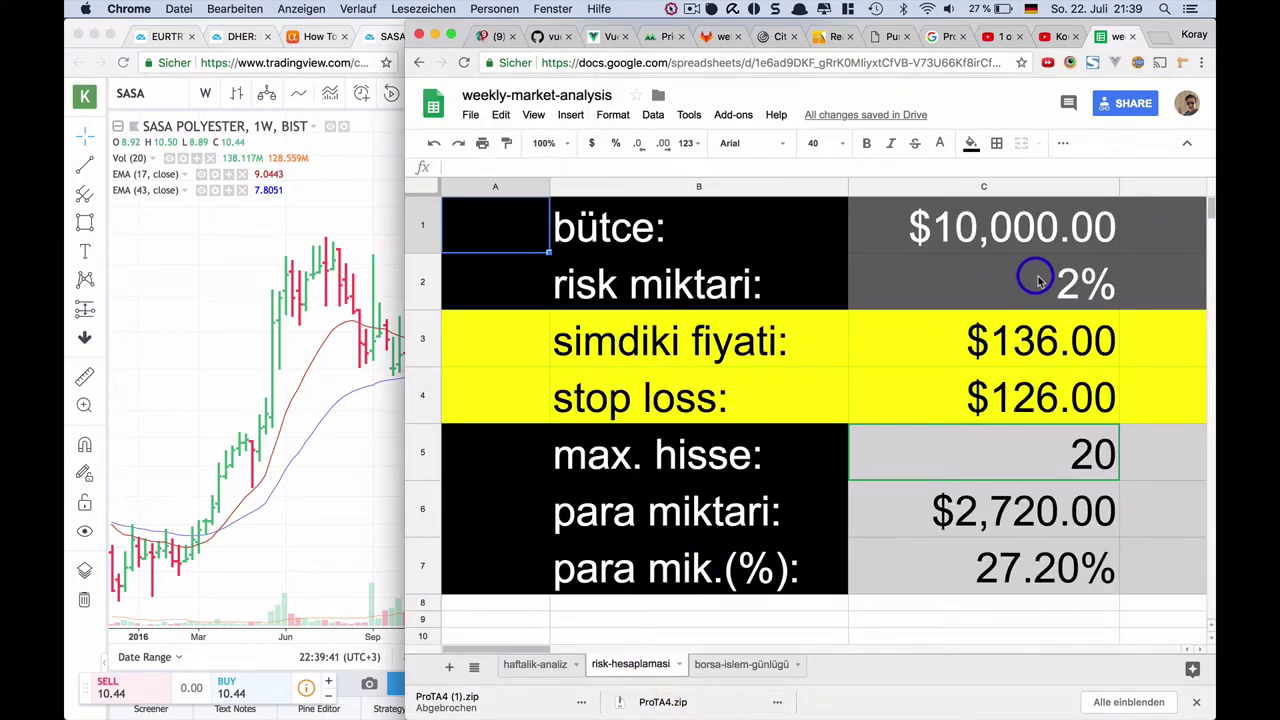
{"action": "left_click", "coordinate": [1028, 364]}
{"action": "left_click", "coordinate": [391, 532]}
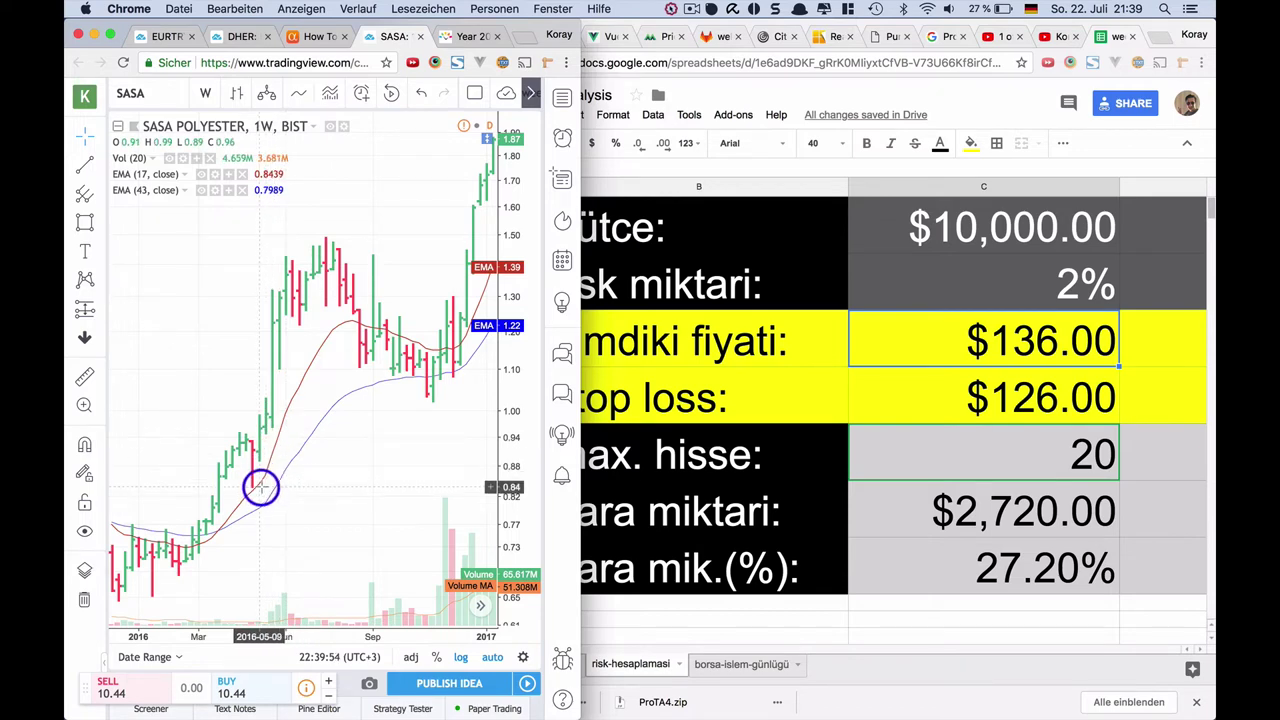
{"action": "left_click", "coordinate": [912, 340]}
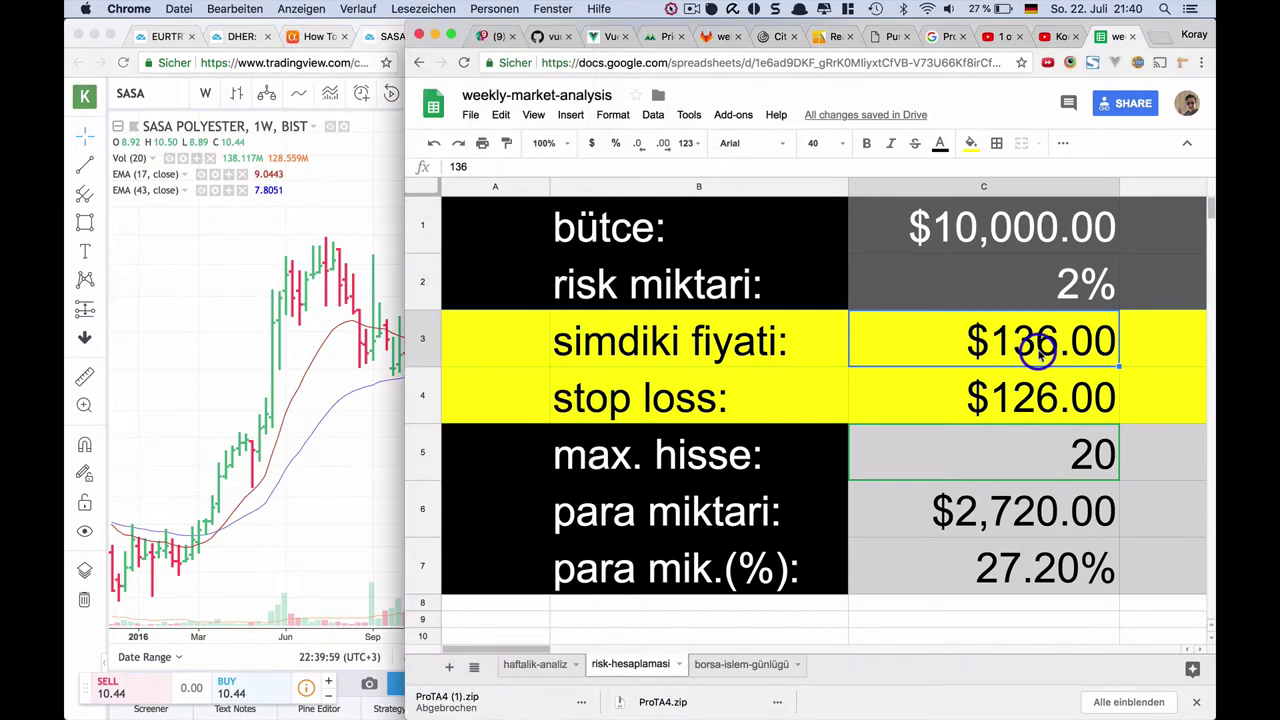
{"action": "type", "text": "138"}
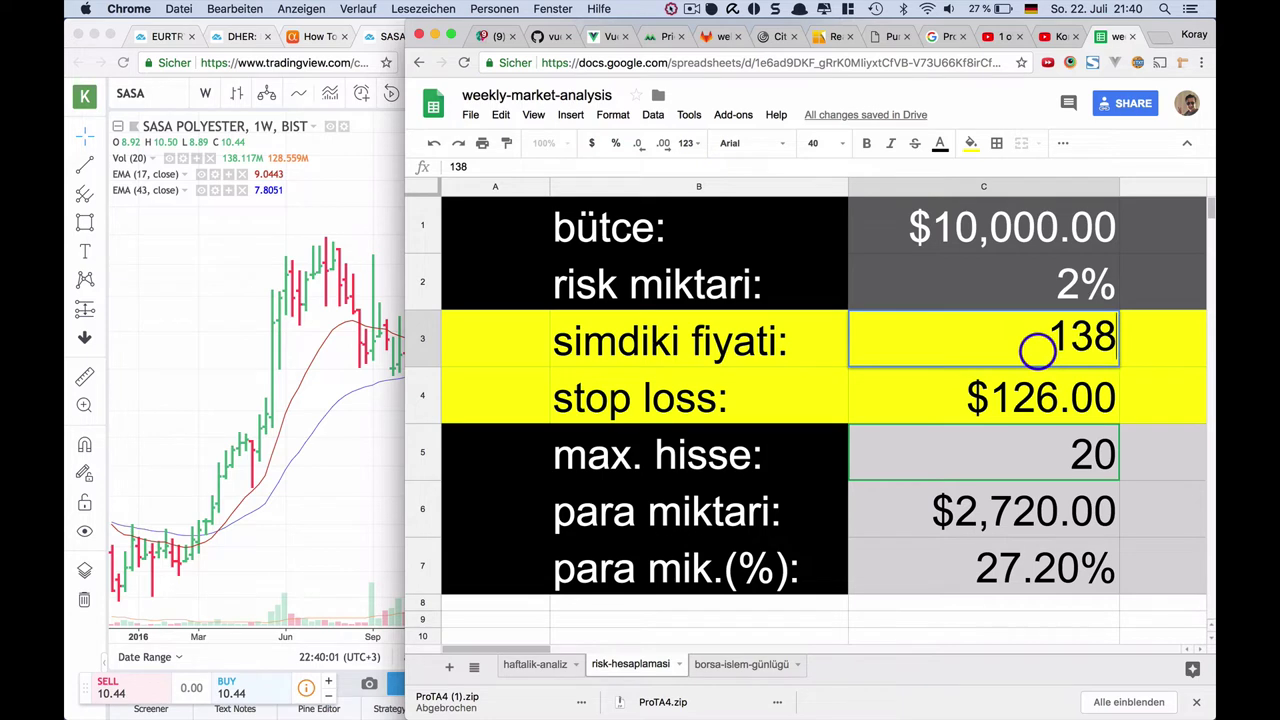
{"action": "key", "text": "Return"}
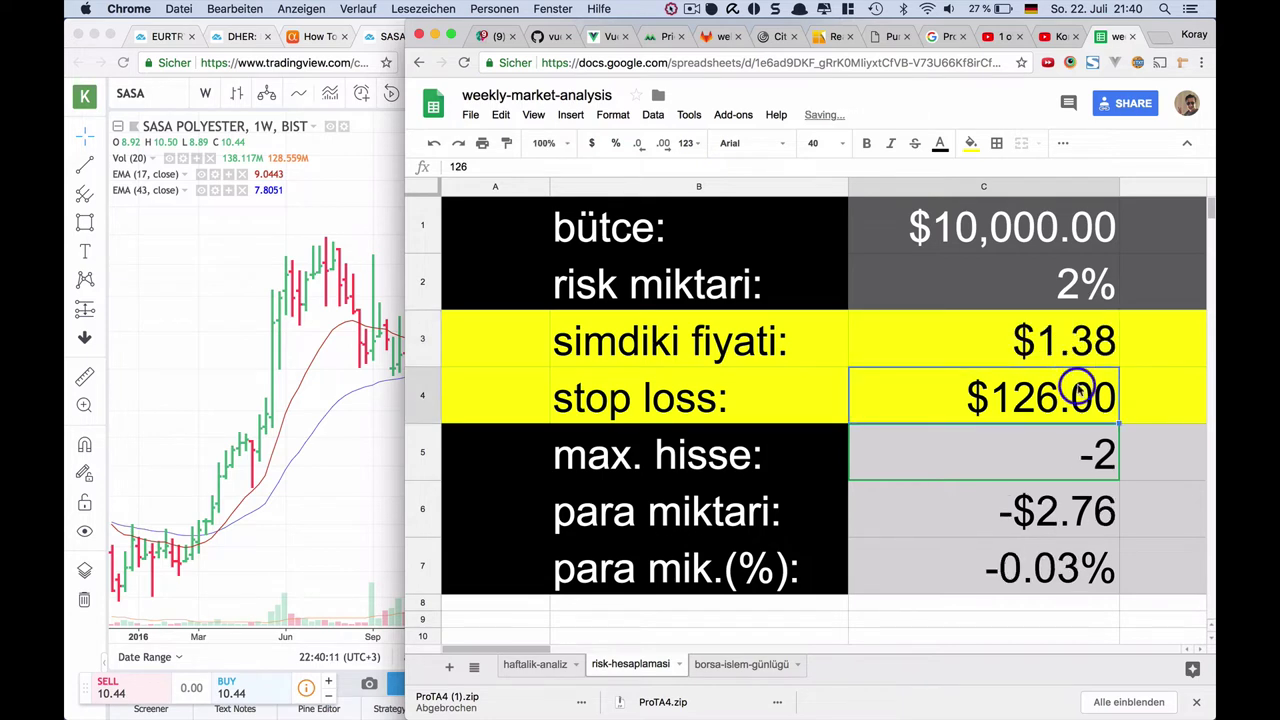
{"action": "type", "text": "0.84"}
{"action": "key", "text": "Return"}
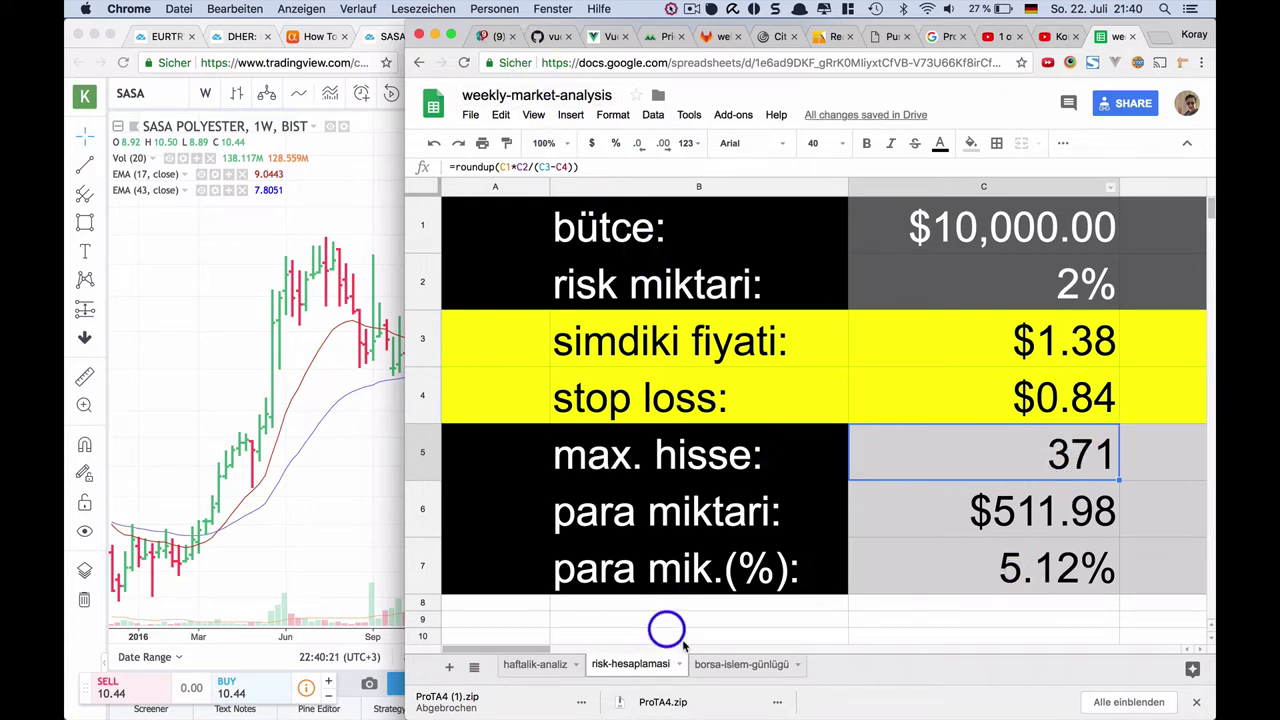
Step: Enter the share quantity 371 under miktar in cell C2 of the borsa-islem-günlügü sheet
{"action": "left_click", "coordinate": [737, 664]}
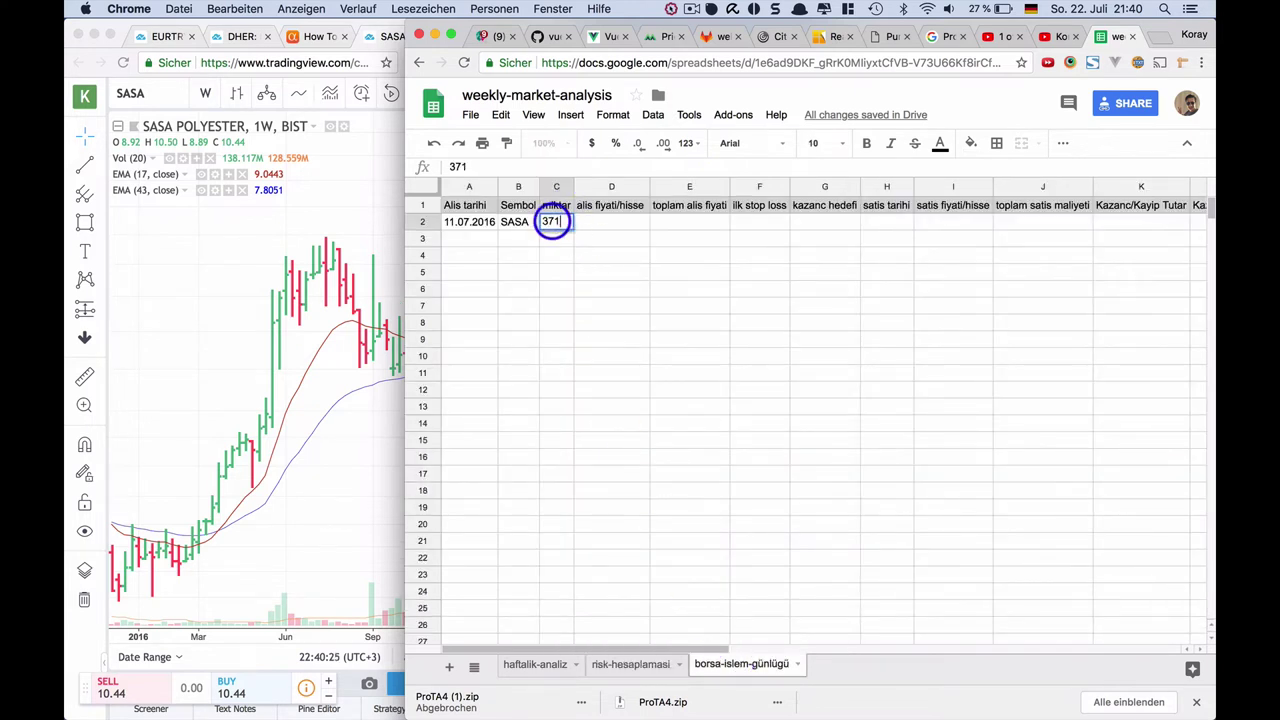
{"action": "left_click", "coordinate": [610, 222]}
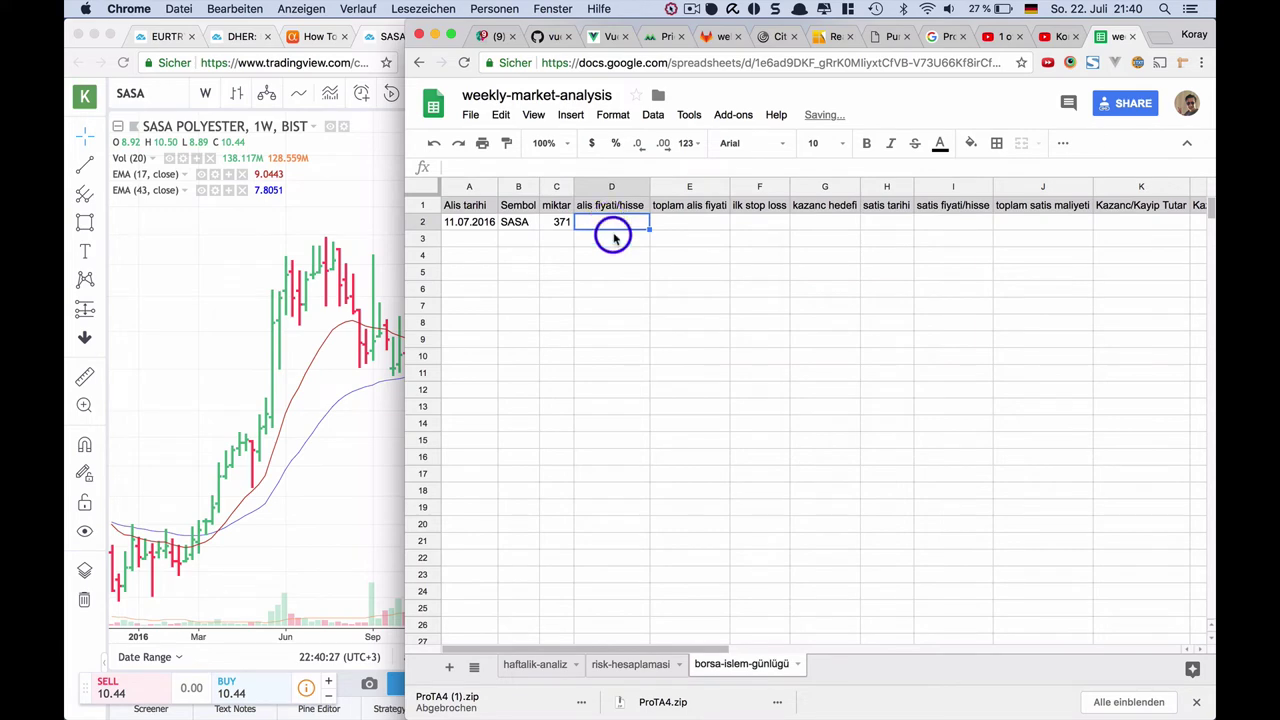
Step: Check the SASA chart and the risk-hesaplamasi sheet for the price, and enter alis fiyati/hisse 1.38 in cell D2 of borsa-islem-günlügü
{"action": "left_click", "coordinate": [322, 436]}
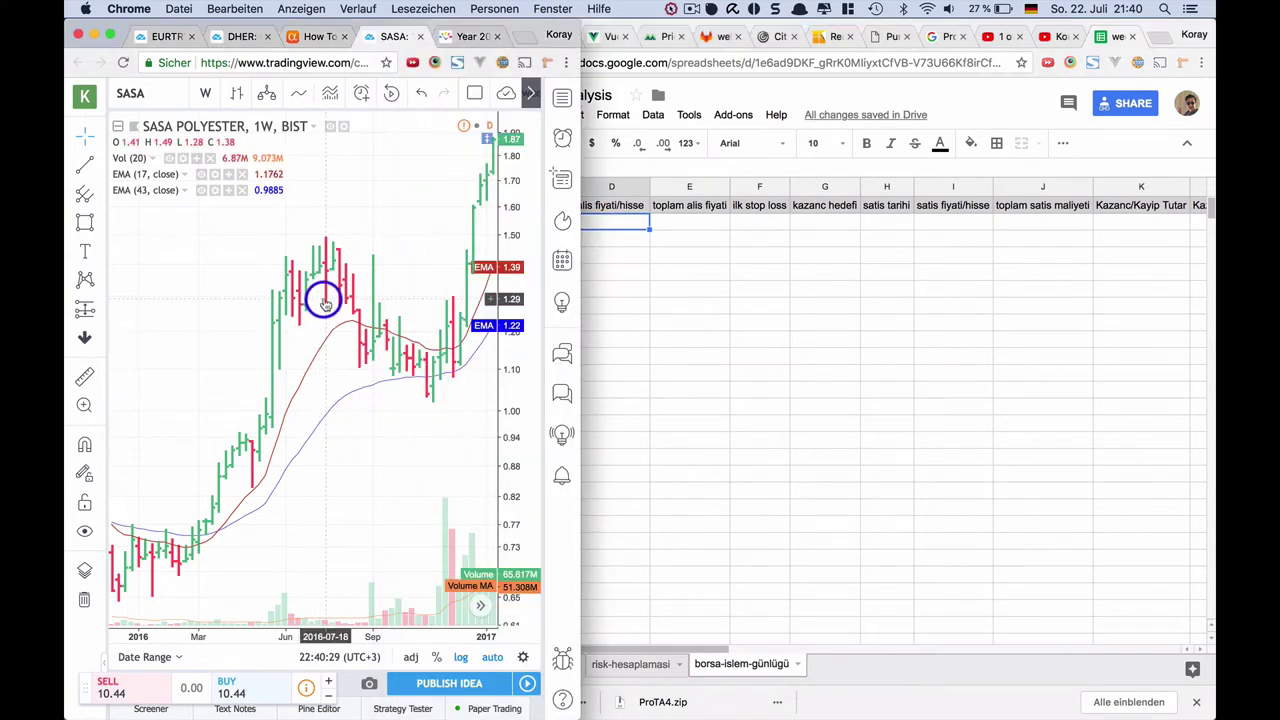
{"action": "left_click", "coordinate": [640, 323]}
{"action": "left_click", "coordinate": [630, 664]}
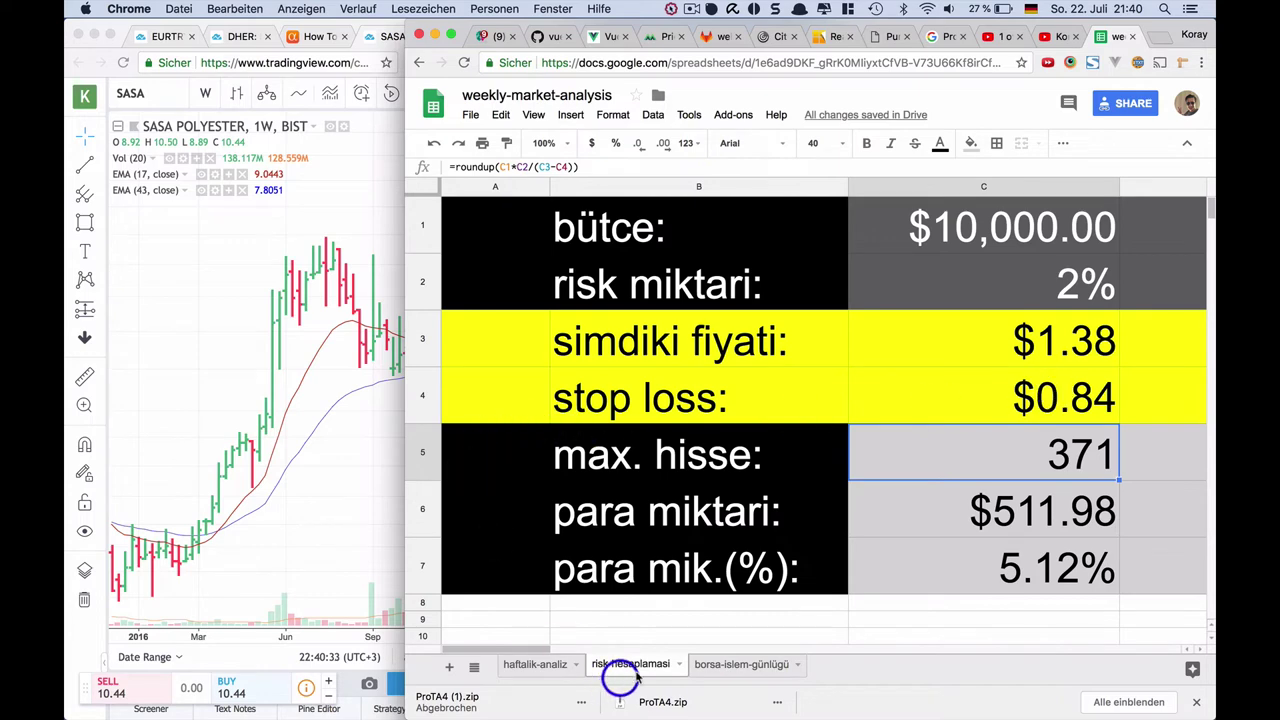
{"action": "left_click", "coordinate": [741, 664]}
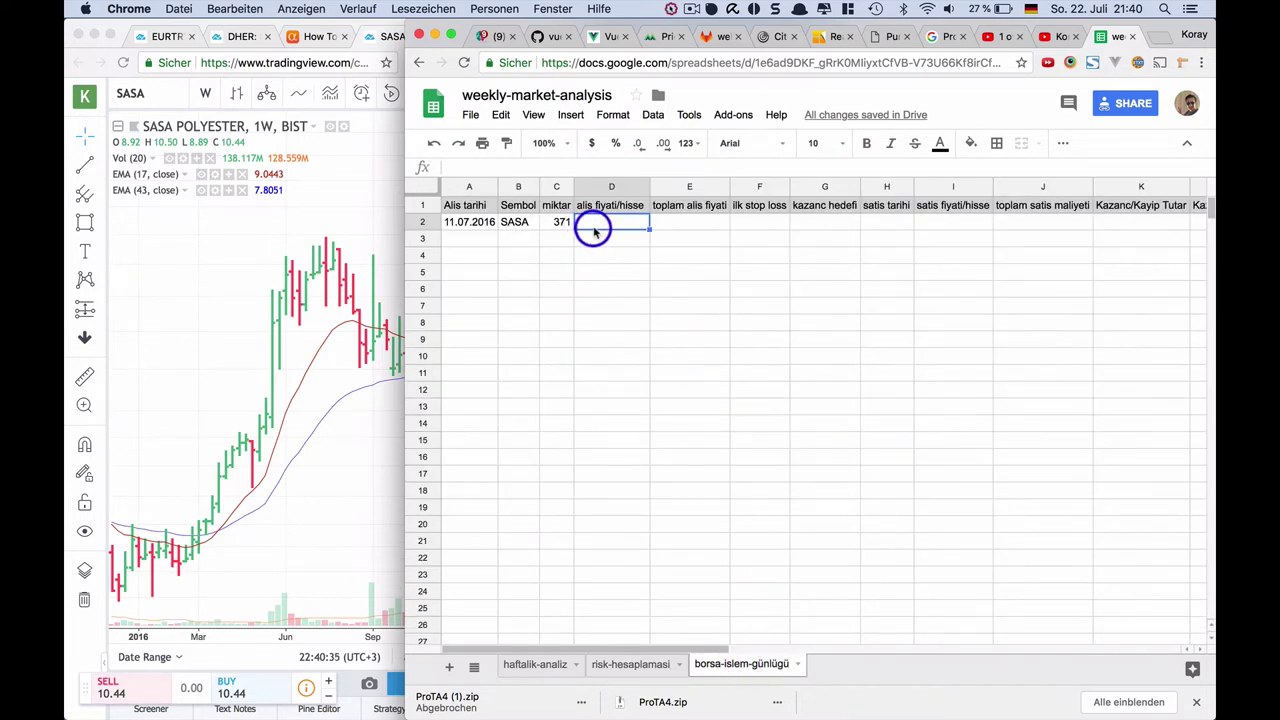
{"action": "type", "text": "1.38"}
{"action": "key", "text": "Tab"}
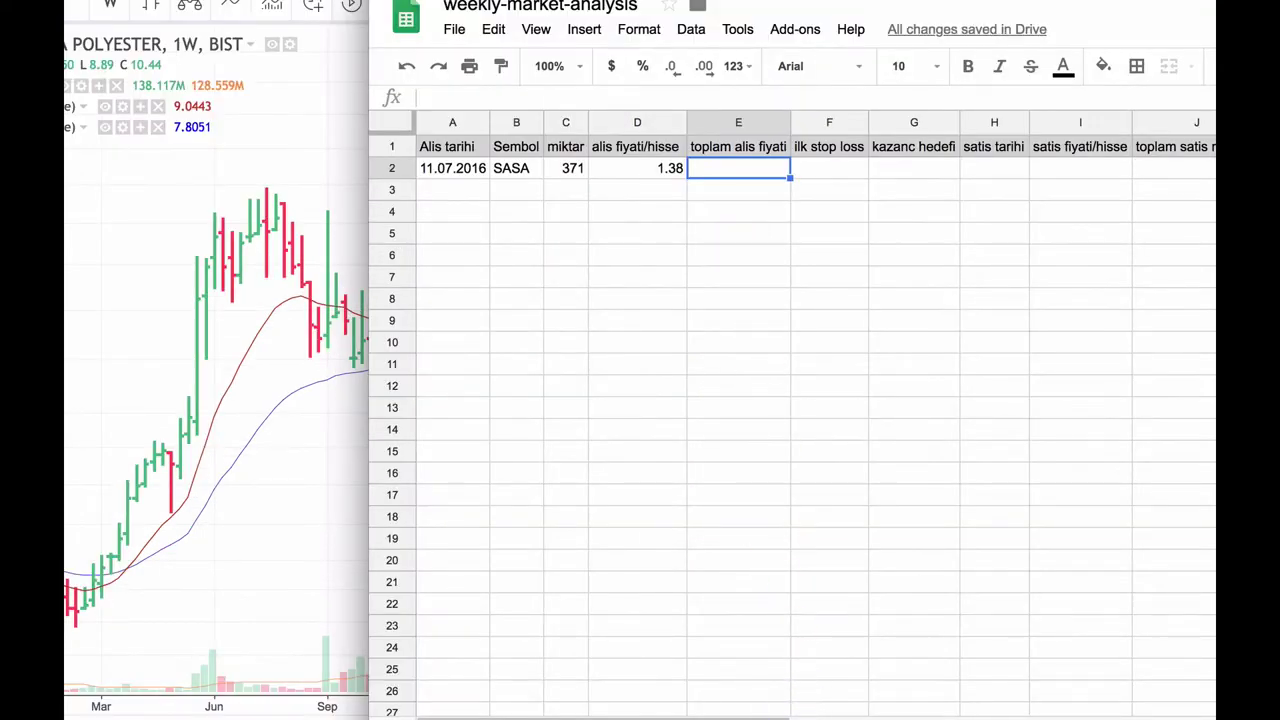
Step: Calculate toplam alis fiyati in cell E2 with the formula =C2*D2+20, checking the risk-hesaplamasi sheet first
{"action": "key", "text": "ctrl+shift+Page_Up"}
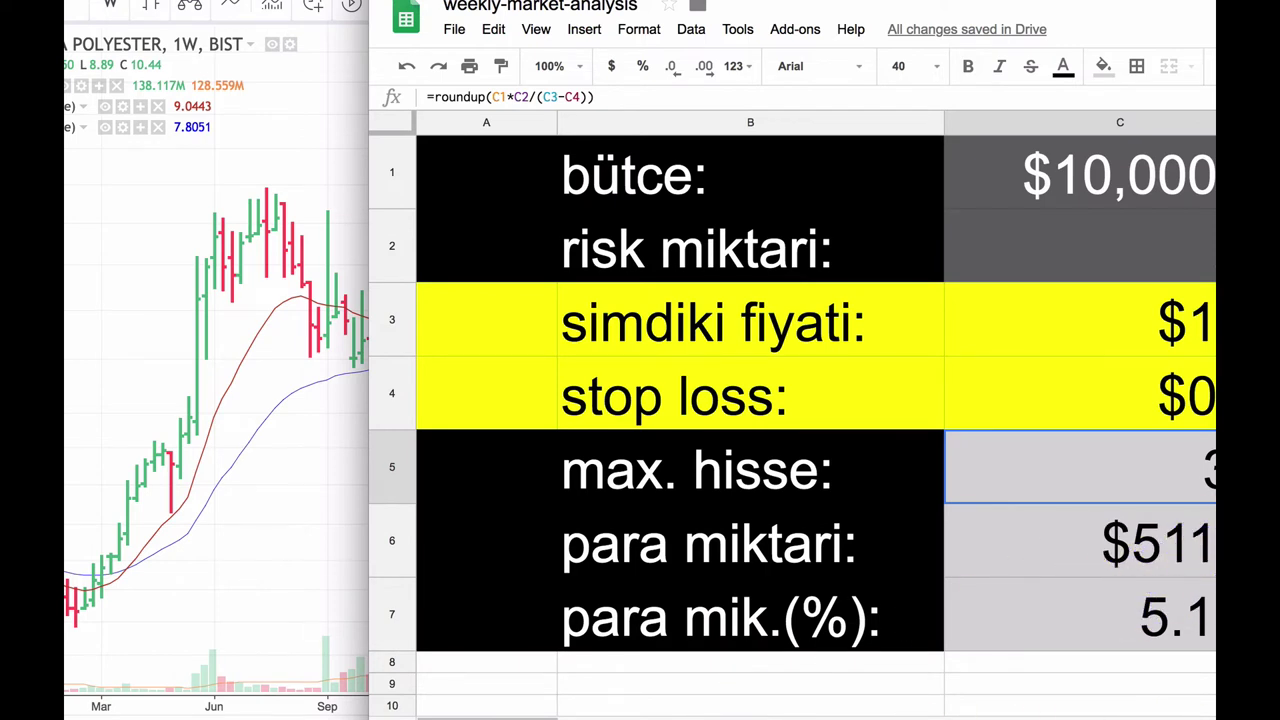
{"action": "key", "text": "ctrl+shift+Page_Down"}
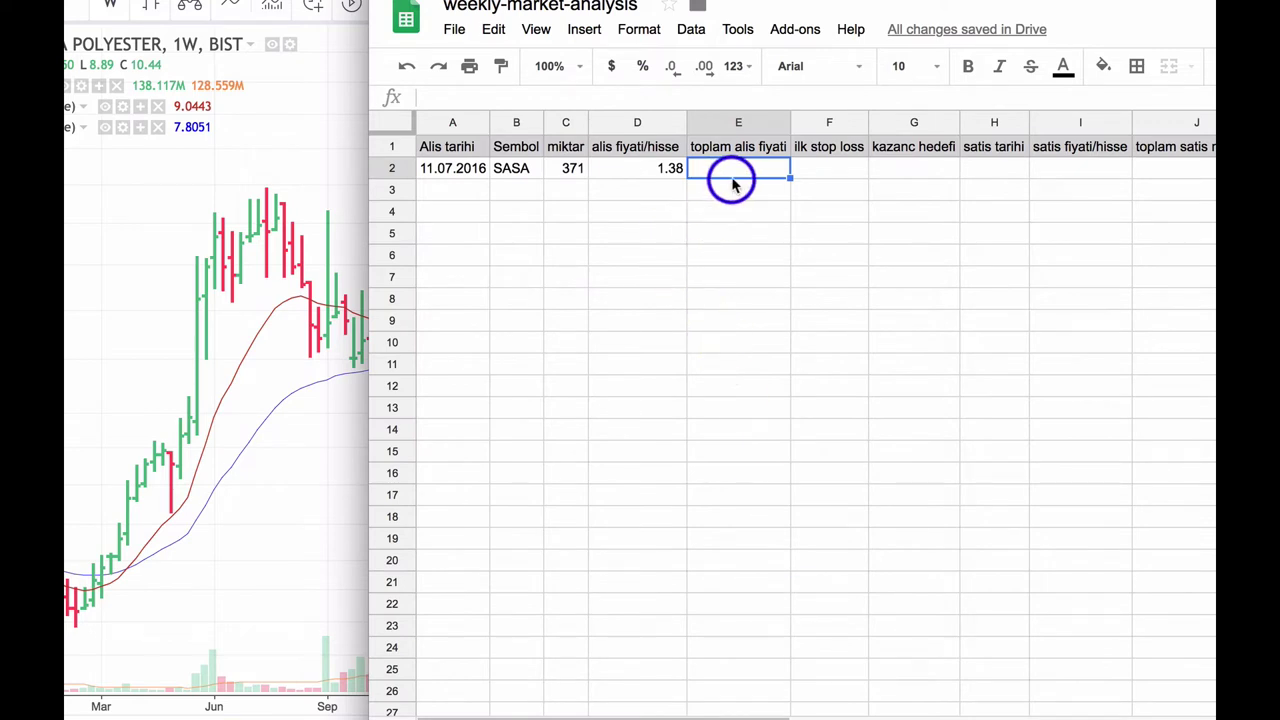
{"action": "type", "text": "="}
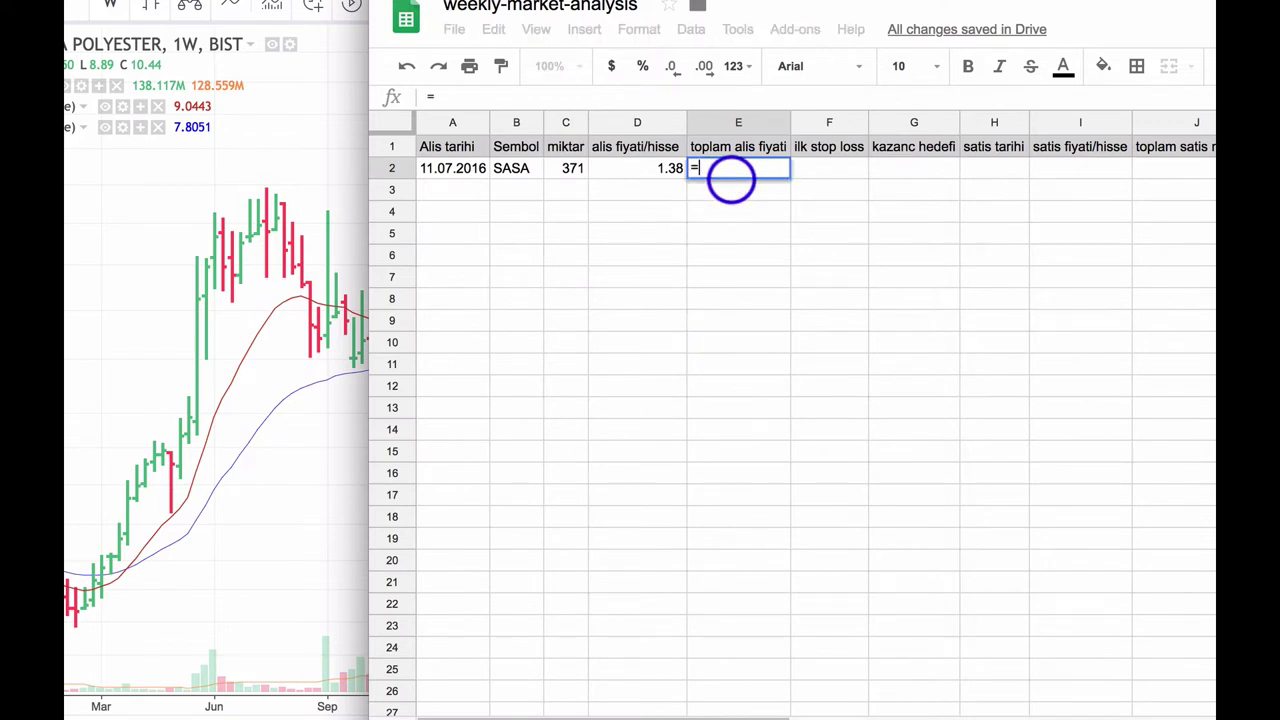
{"action": "left_click", "coordinate": [569, 169]}
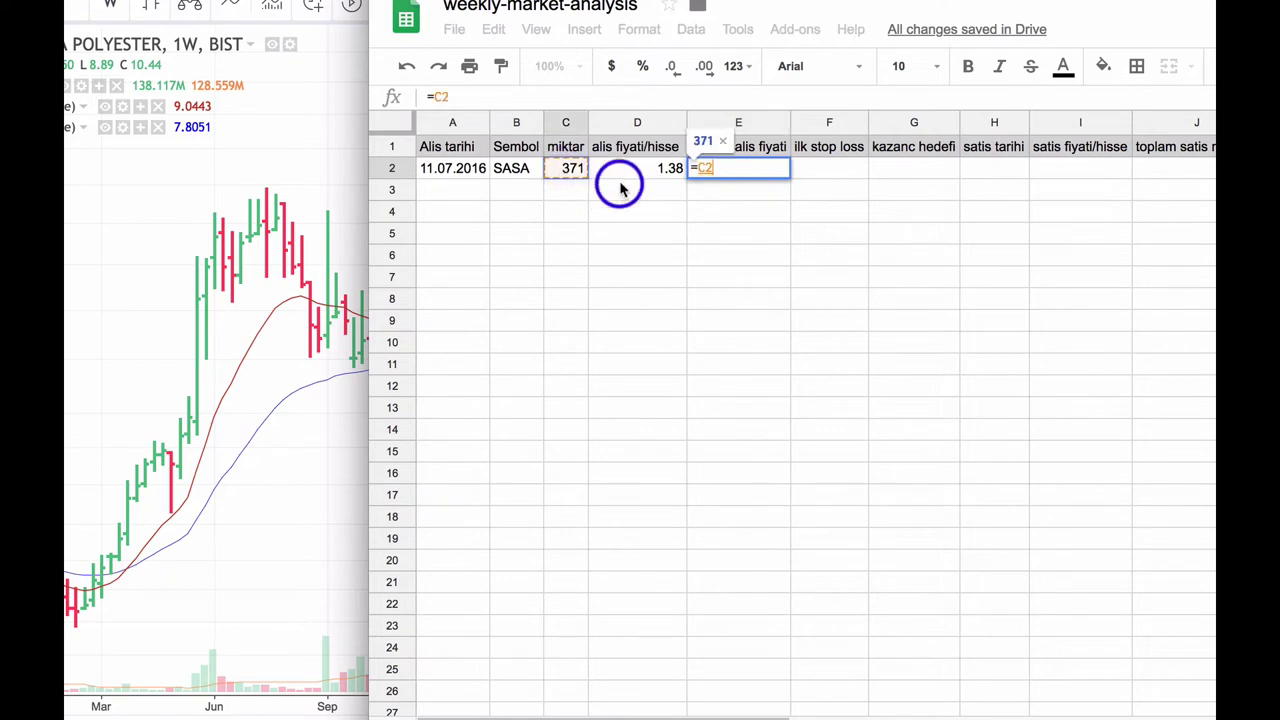
{"action": "type", "text": "*"}
{"action": "left_click", "coordinate": [632, 172]}
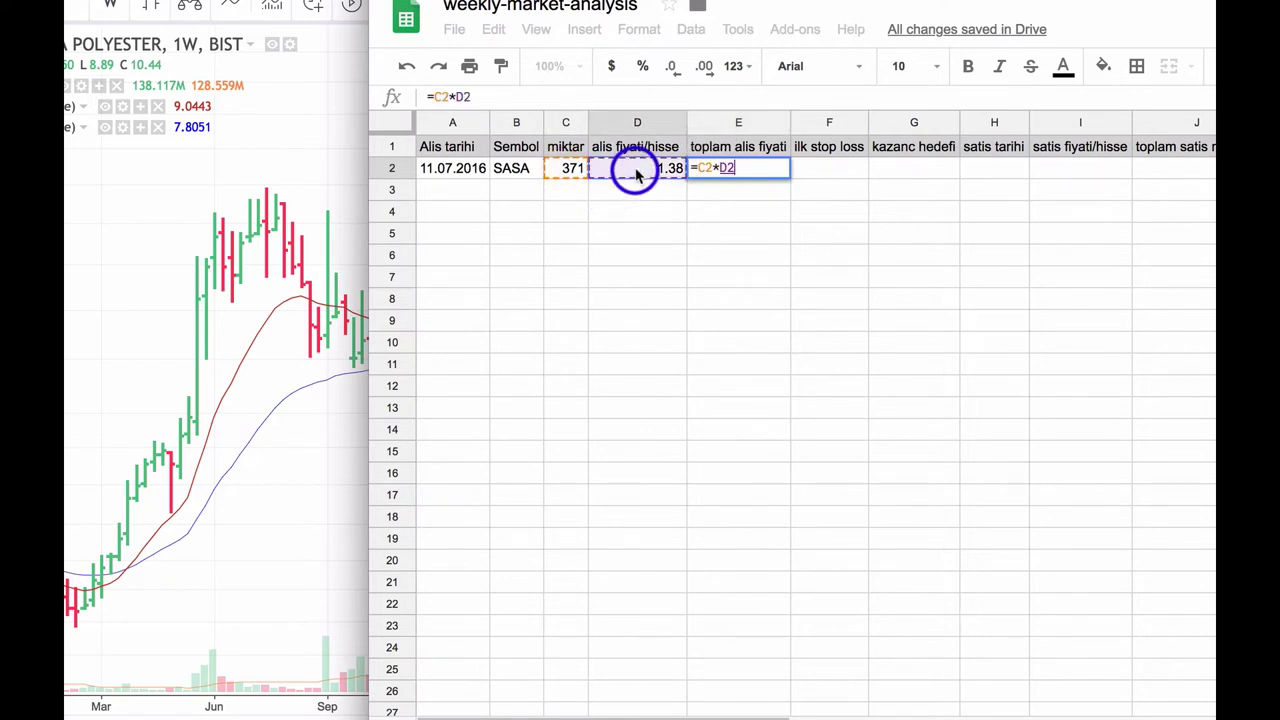
{"action": "type", "text": "+"}
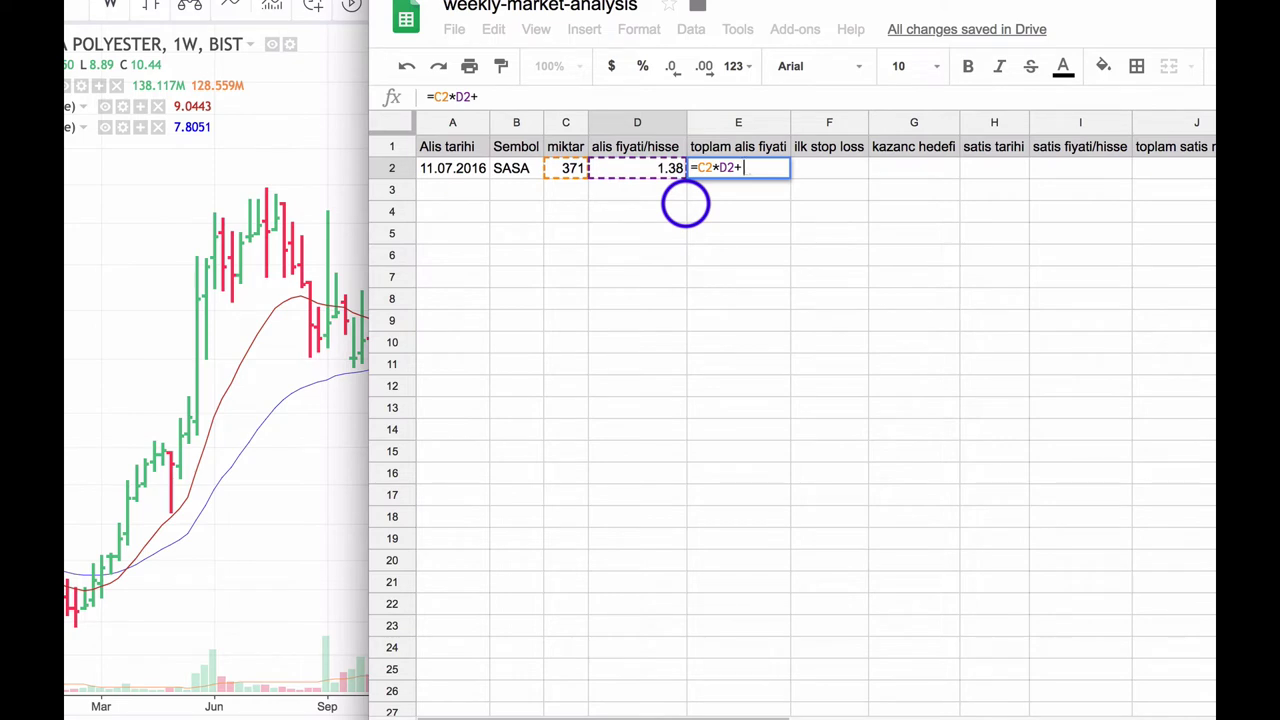
{"action": "type", "text": "20"}
{"action": "key", "text": "Return"}
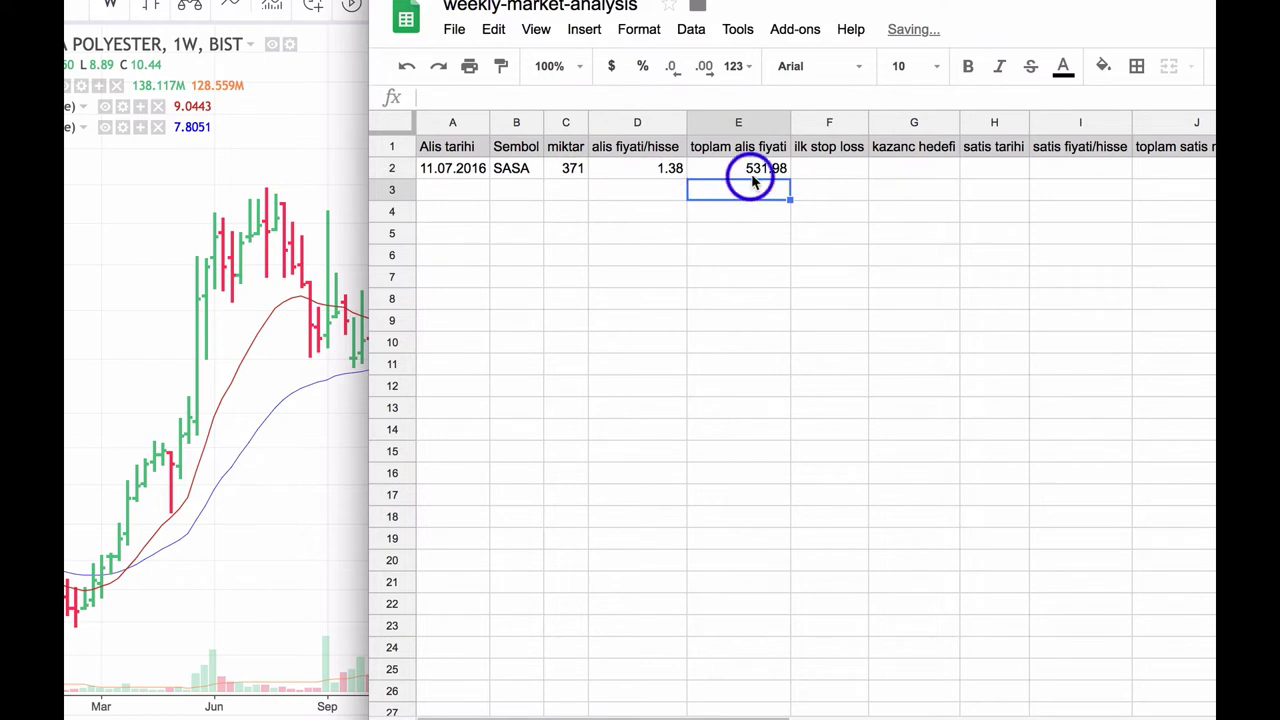
Step: Enter 0.84 under ilk stop loss in cell F2 and 1.55 under kazanc hedefi in cell G2
{"action": "left_click", "coordinate": [815, 174]}
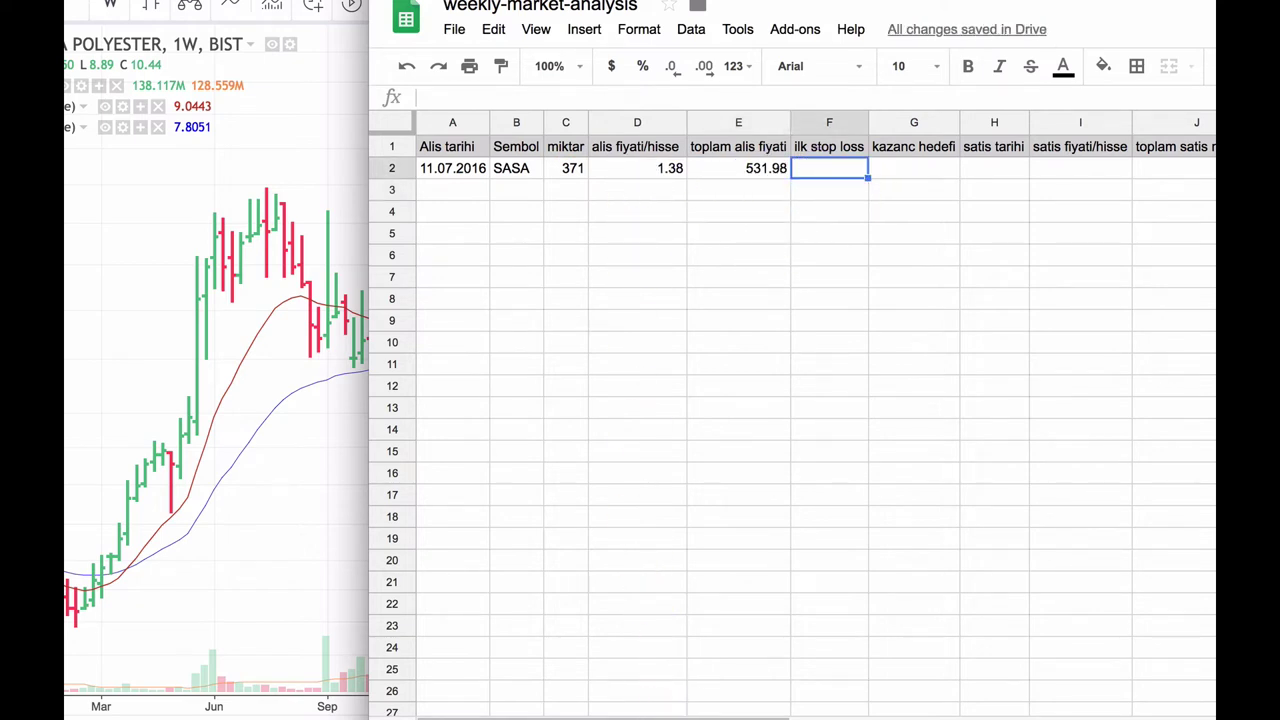
{"action": "left_click", "coordinate": [660, 710]}
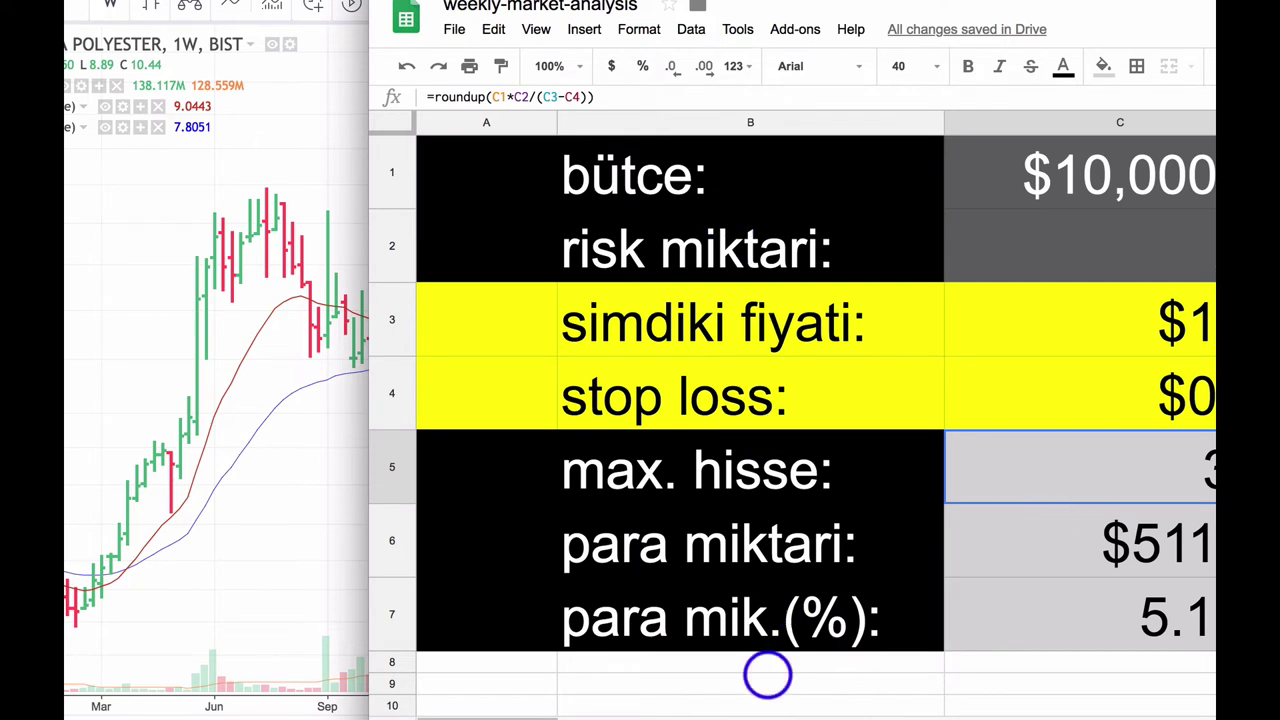
{"action": "left_click", "coordinate": [560, 712]}
{"action": "type", "text": "0.84"}
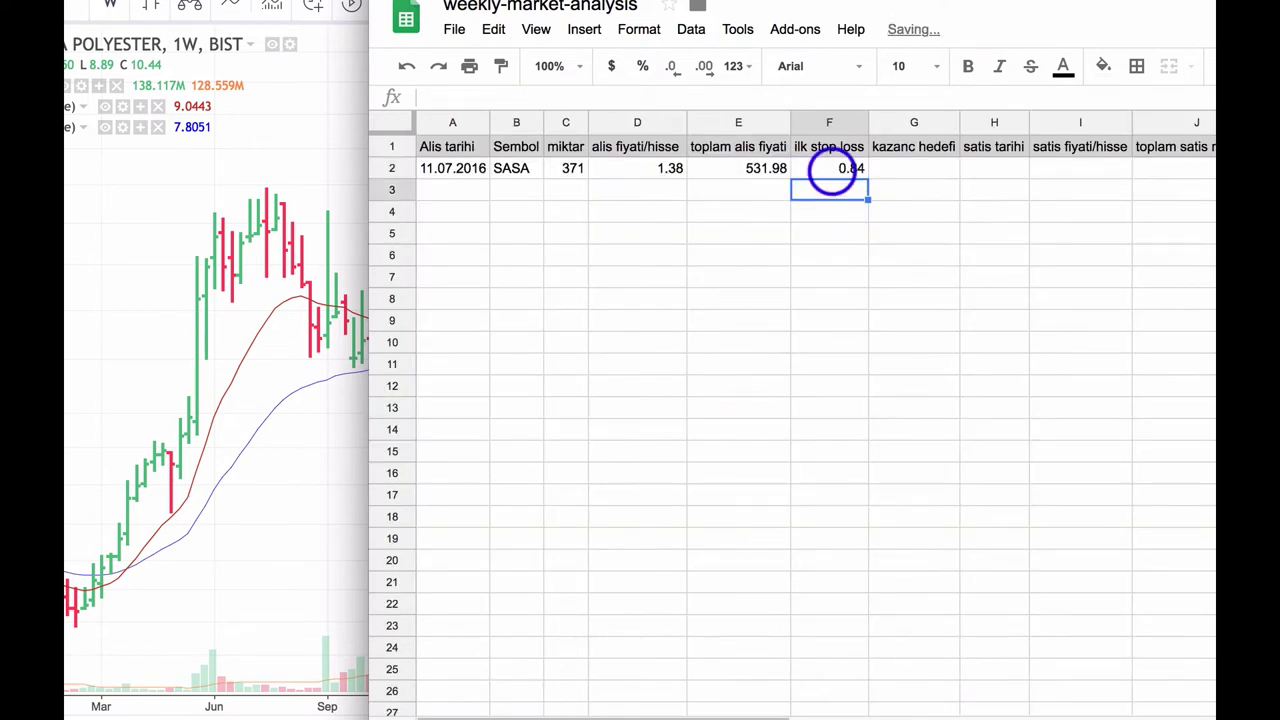
{"action": "left_click", "coordinate": [940, 172]}
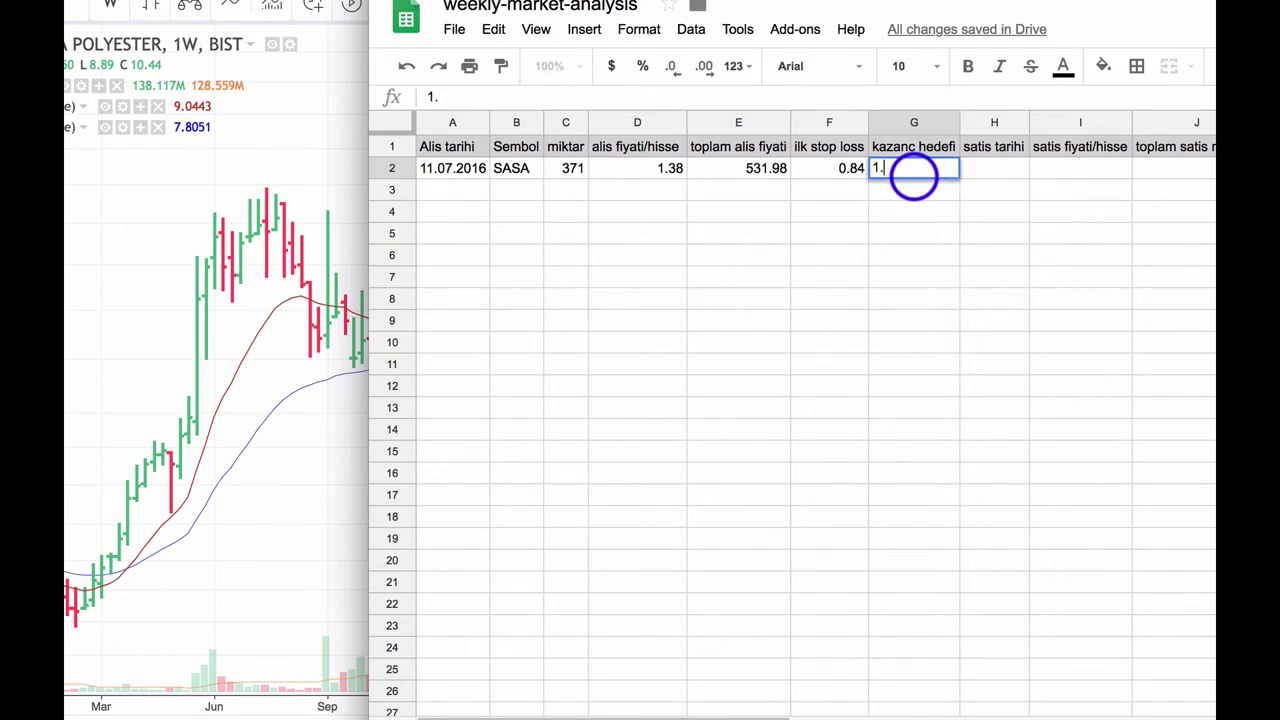
{"action": "type", "text": "5"}
{"action": "key", "text": "Return"}
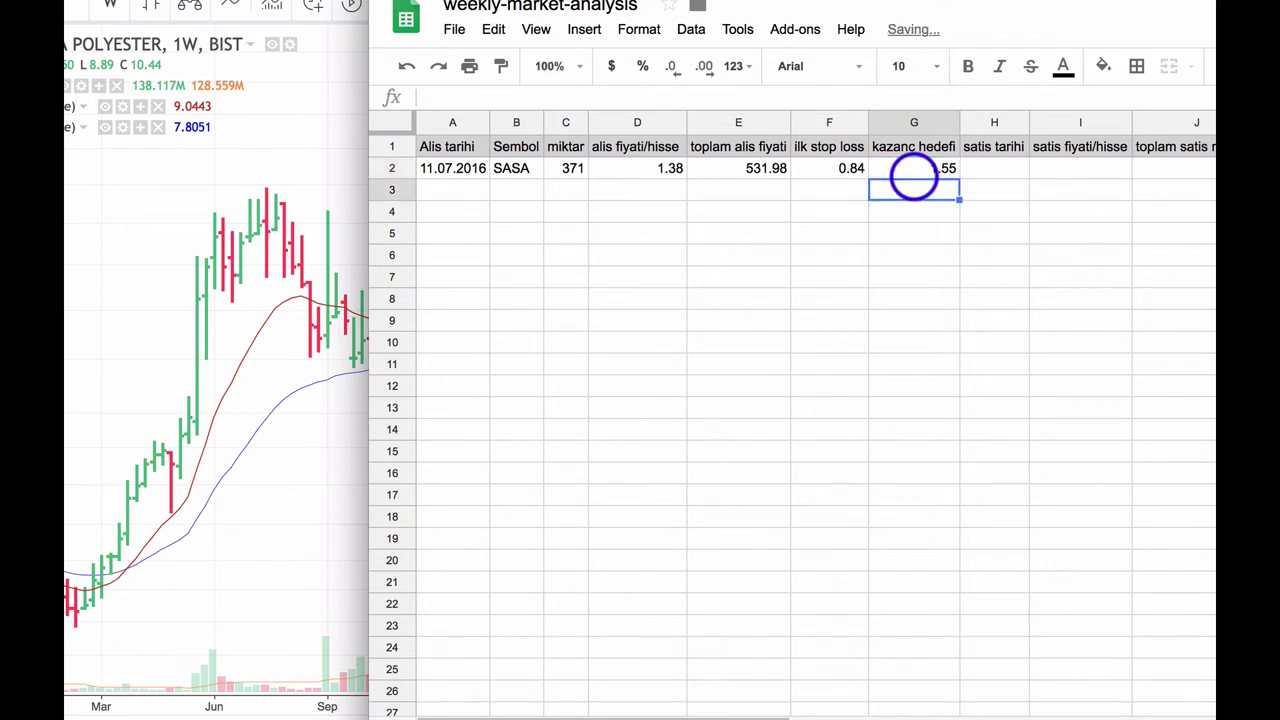
{"action": "left_click", "coordinate": [930, 176]}
Step: Follow the weekly SASA chart from July 2016 through 2017 and enter the satis tarihi 18.09.2017 in cell H2
{"action": "left_click", "coordinate": [1000, 176]}
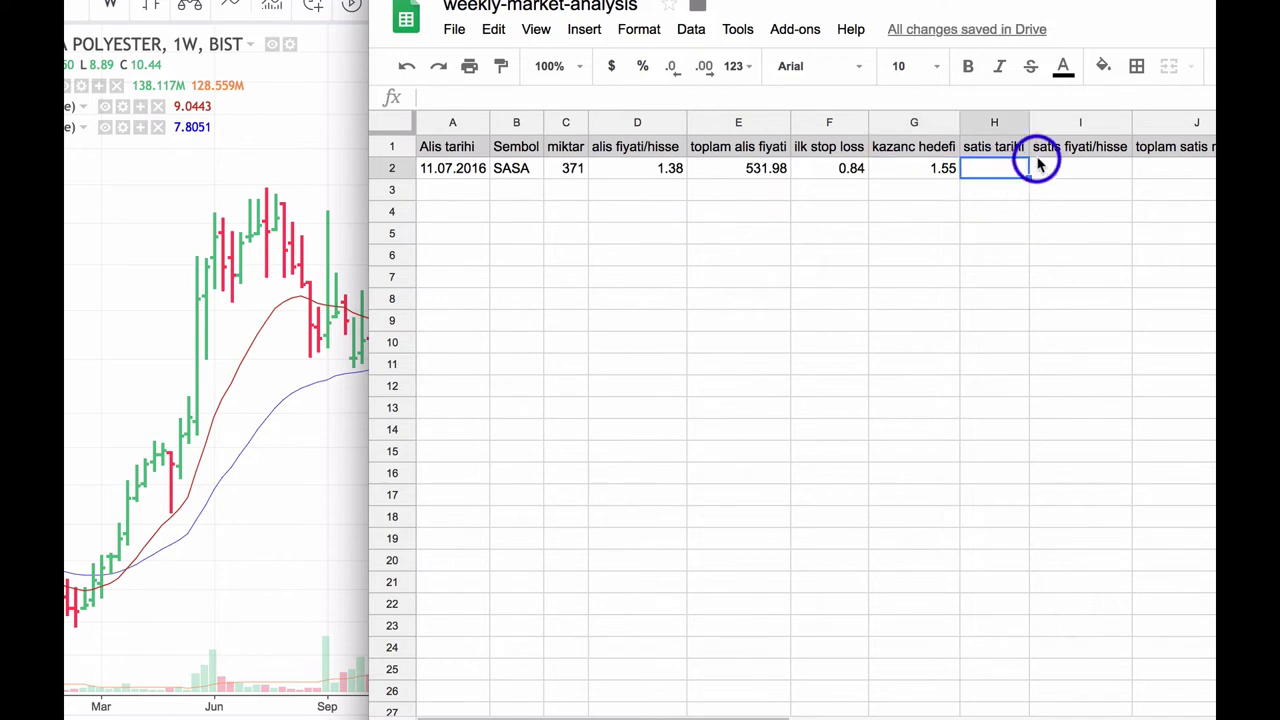
{"action": "left_click", "coordinate": [318, 378]}
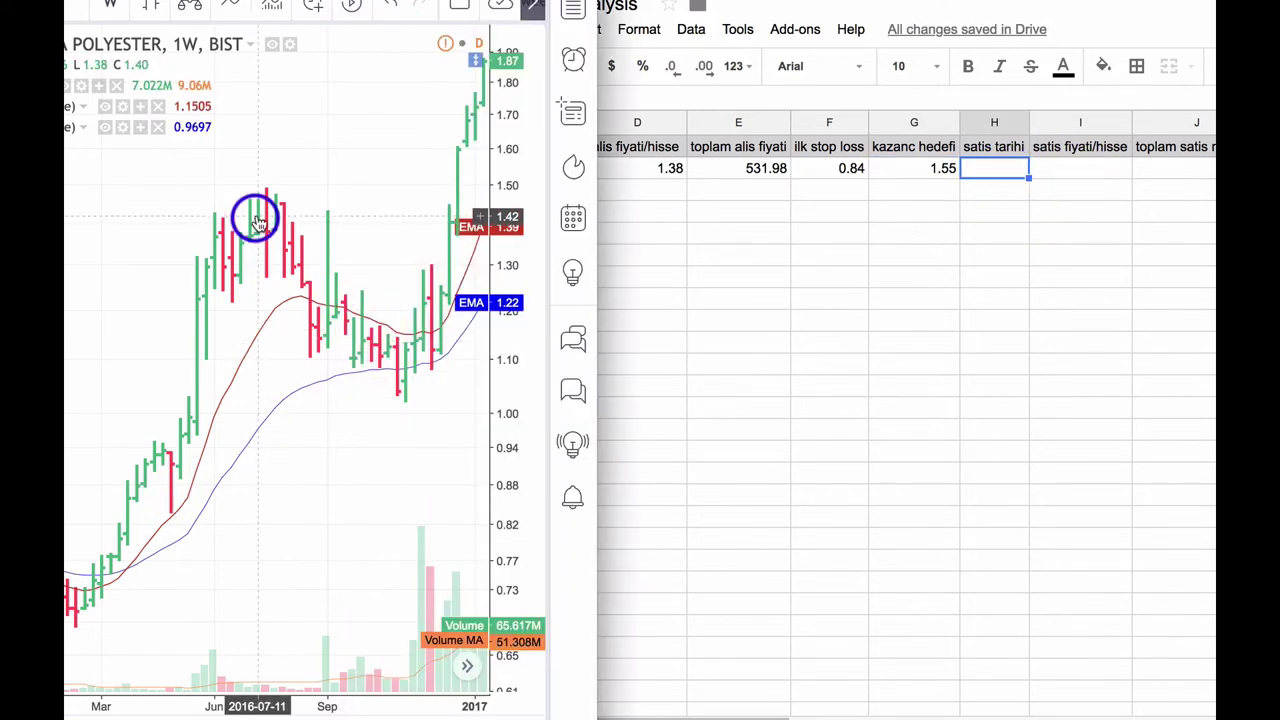
{"action": "left_click", "coordinate": [172, 518]}
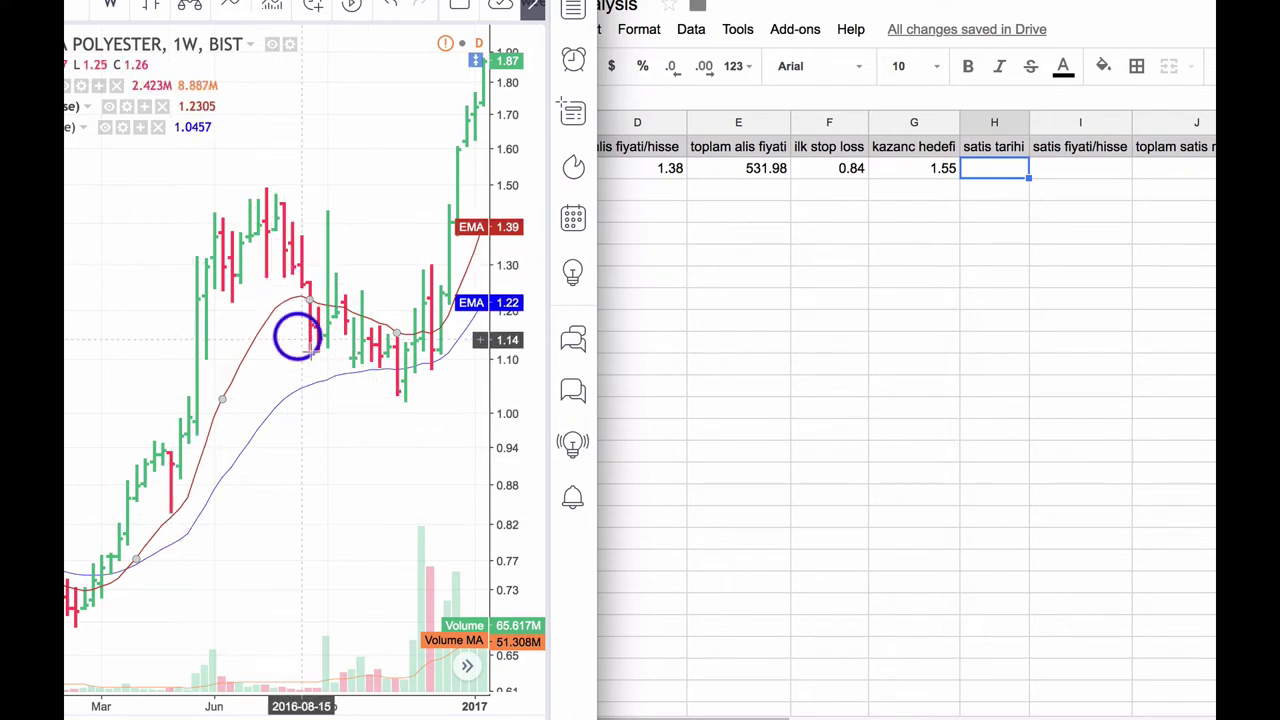
{"action": "left_click_drag", "start_coordinate": [380, 362], "coordinate": [263, 371]}
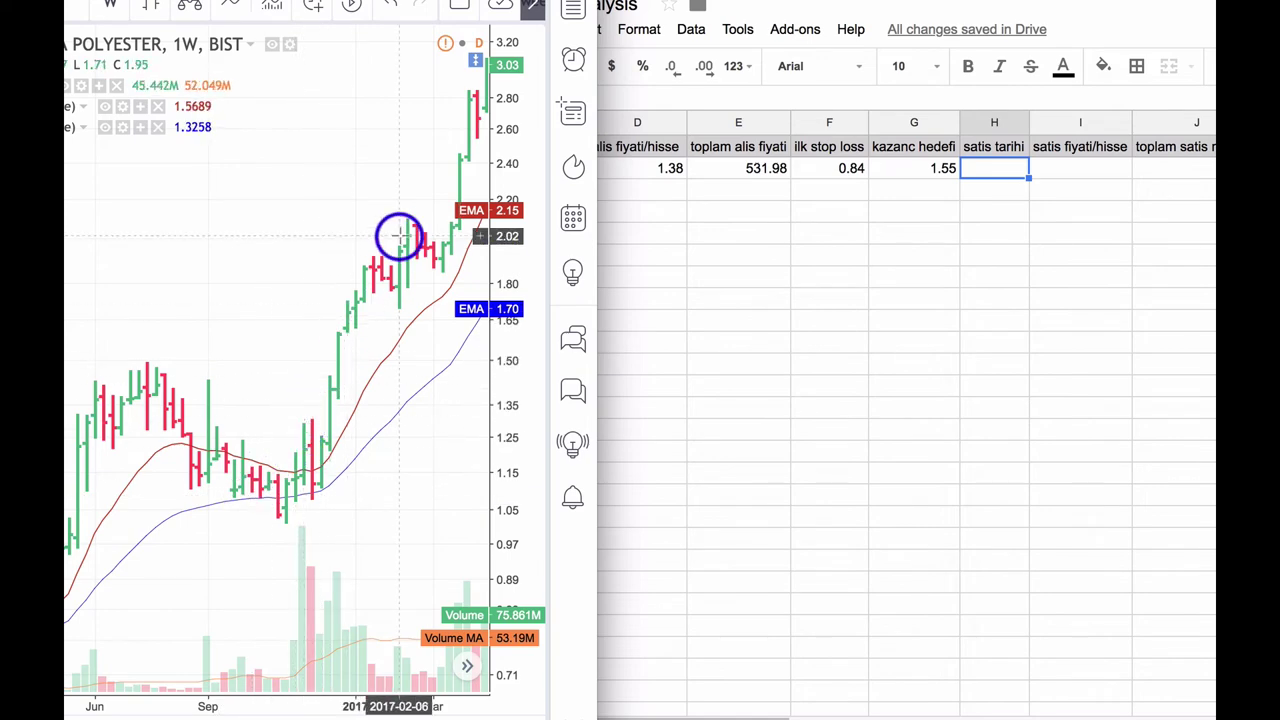
{"action": "left_click_drag", "start_coordinate": [399, 235], "coordinate": [171, 257]}
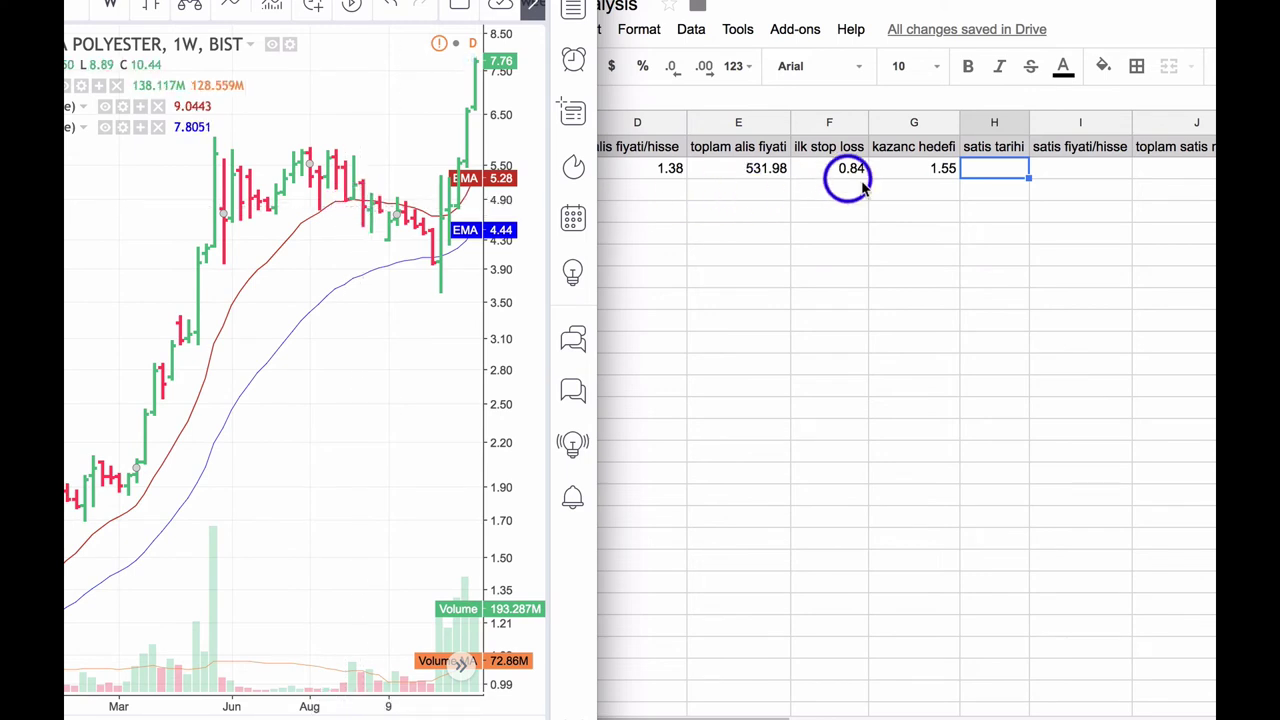
{"action": "left_click", "coordinate": [993, 176]}
{"action": "type", "text": "18.09.2017"}
{"action": "key", "text": "Return"}
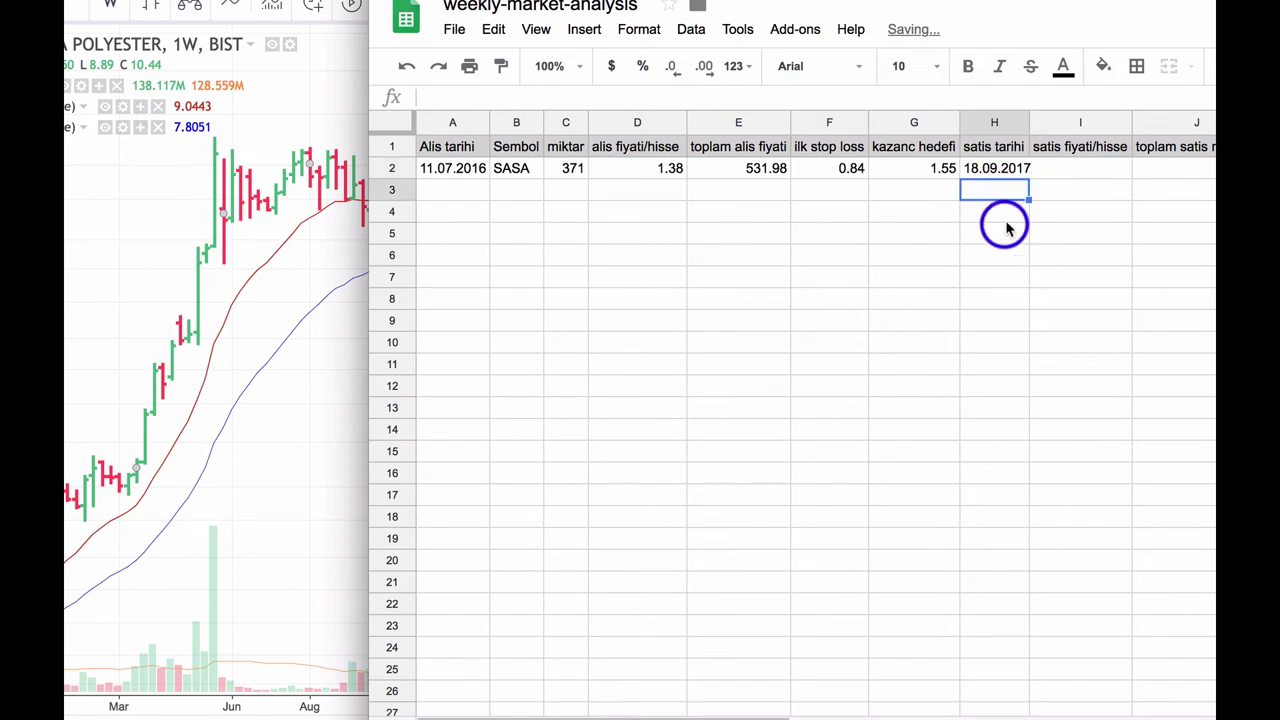
Step: Read the sale price from the November 2017 low on the SASA chart and enter 3.87 under satis fiyati/hisse in cell I2
{"action": "left_click", "coordinate": [1063, 171]}
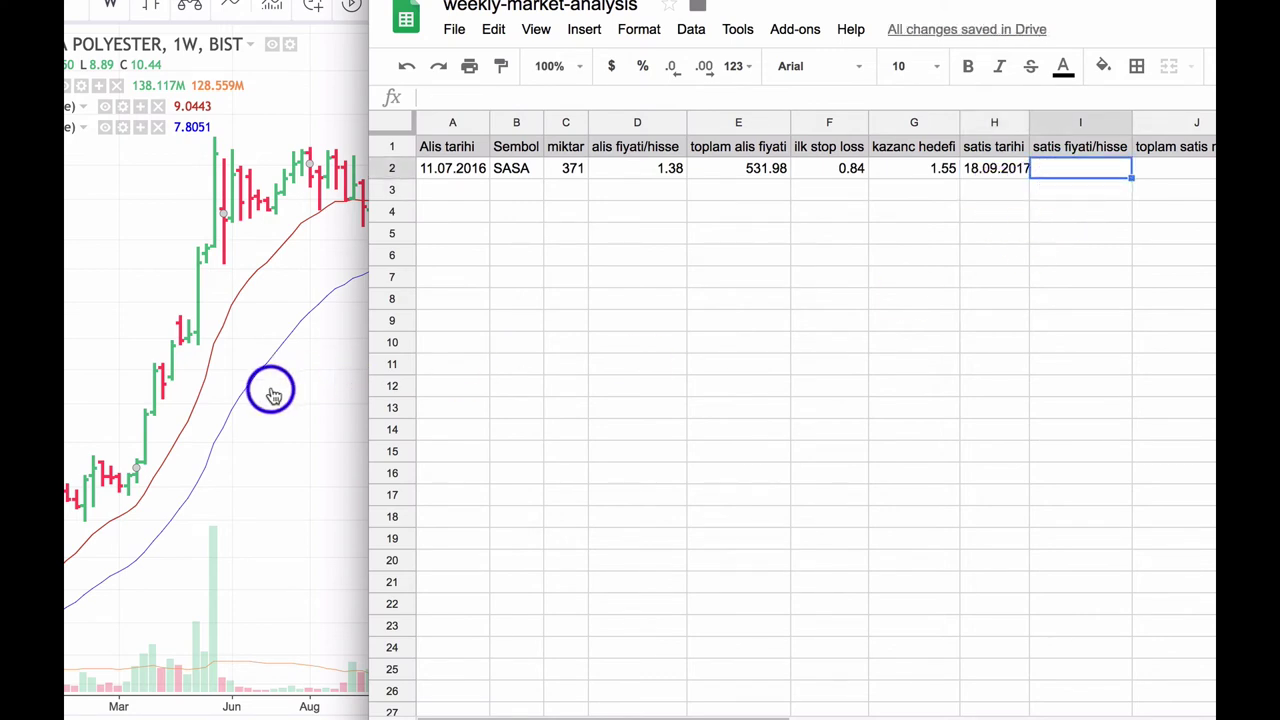
{"action": "left_click", "coordinate": [271, 389]}
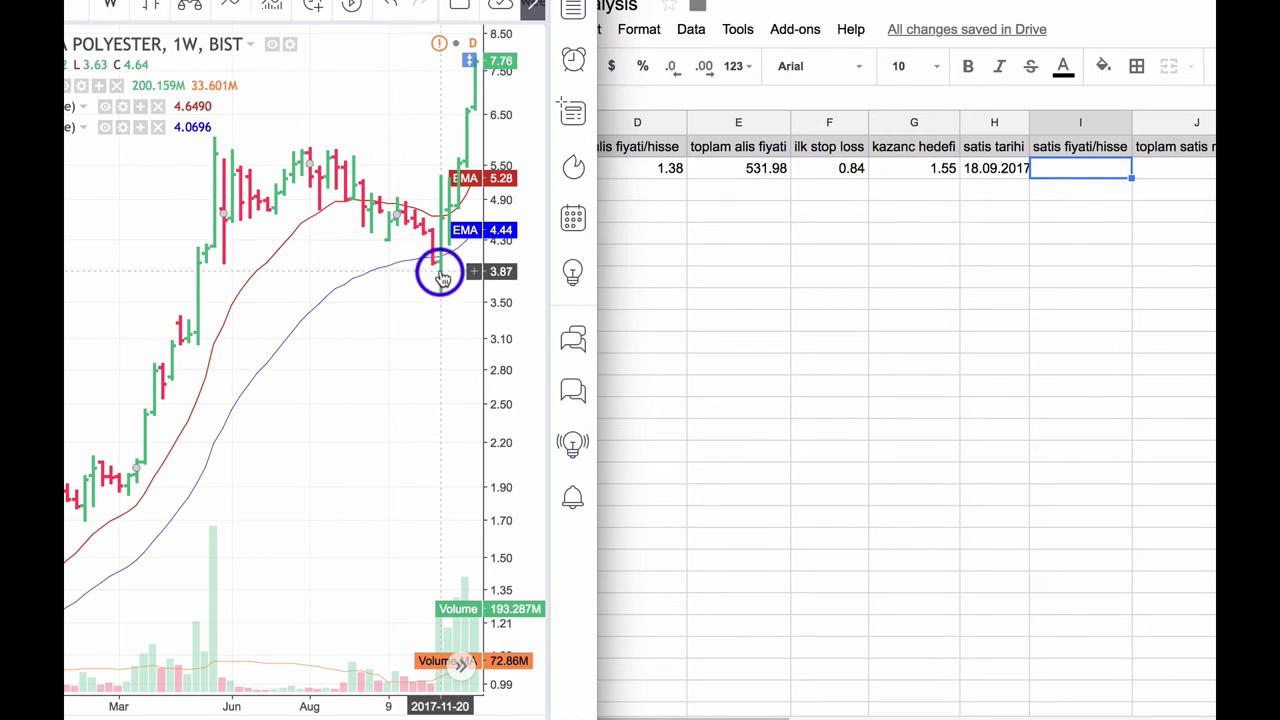
{"action": "left_click", "coordinate": [1085, 180]}
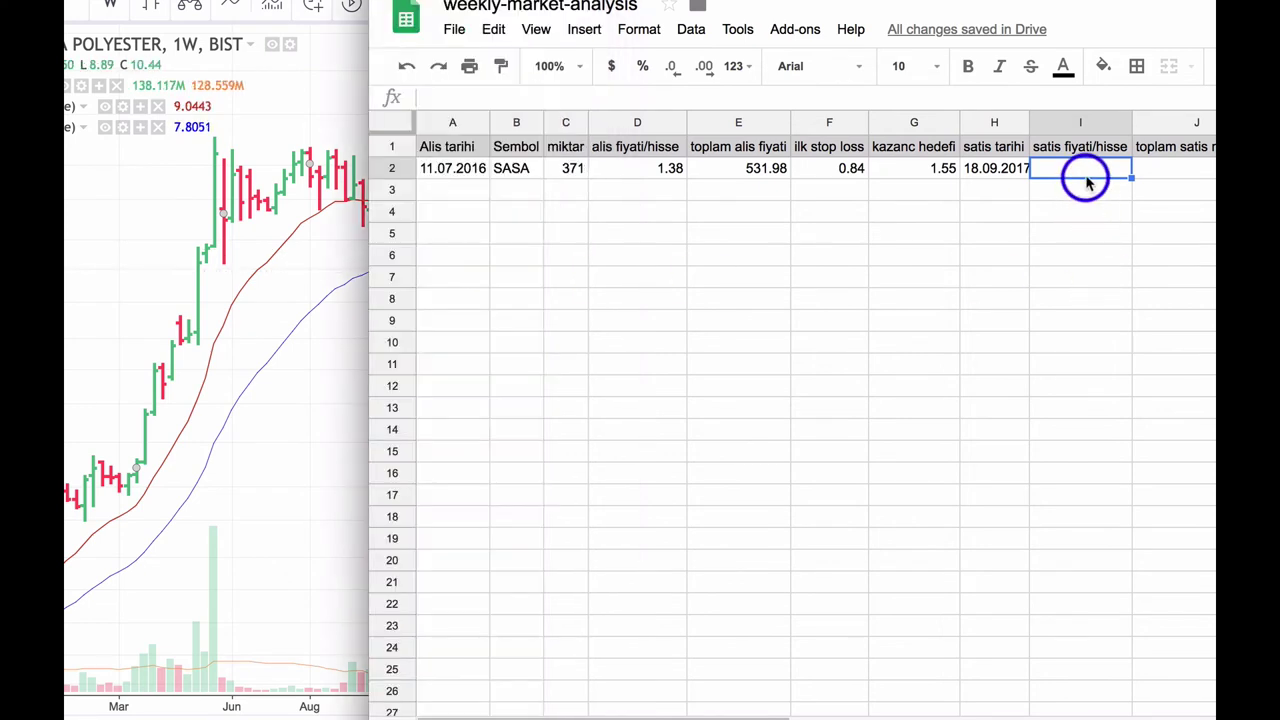
{"action": "type", "text": "3.87"}
{"action": "key", "text": "Tab"}
{"action": "type", "text": "20"}
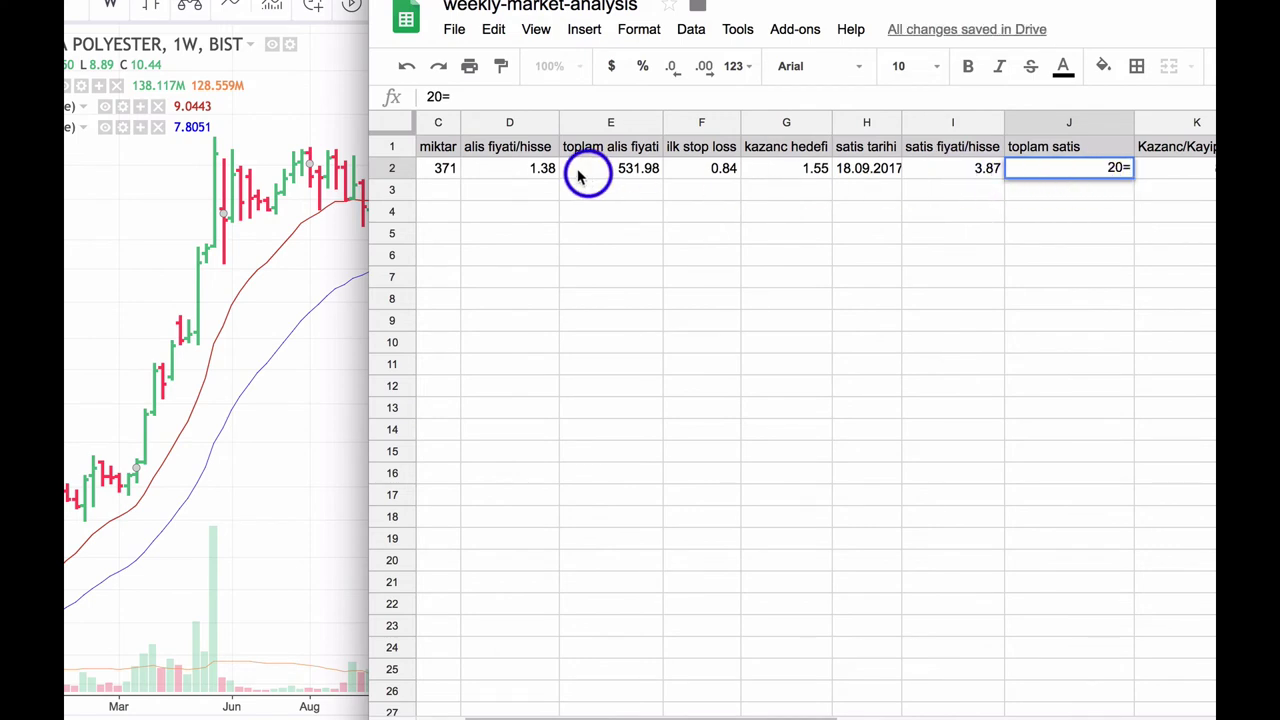
{"action": "type", "text": "="}
{"action": "left_click", "coordinate": [458, 170]}
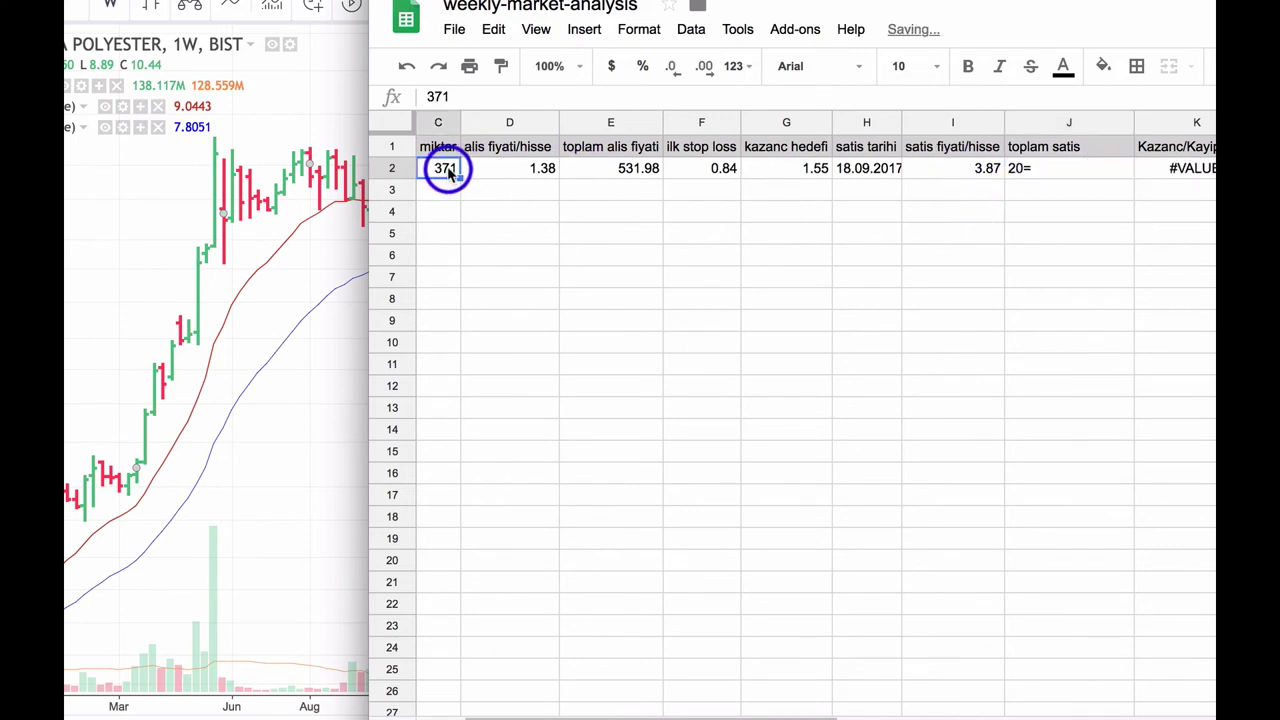
{"action": "double_click", "coordinate": [1089, 146]}
{"action": "left_click", "coordinate": [1055, 143]}
{"action": "key", "text": "ctrl+a"}
{"action": "type", "text": "s"}
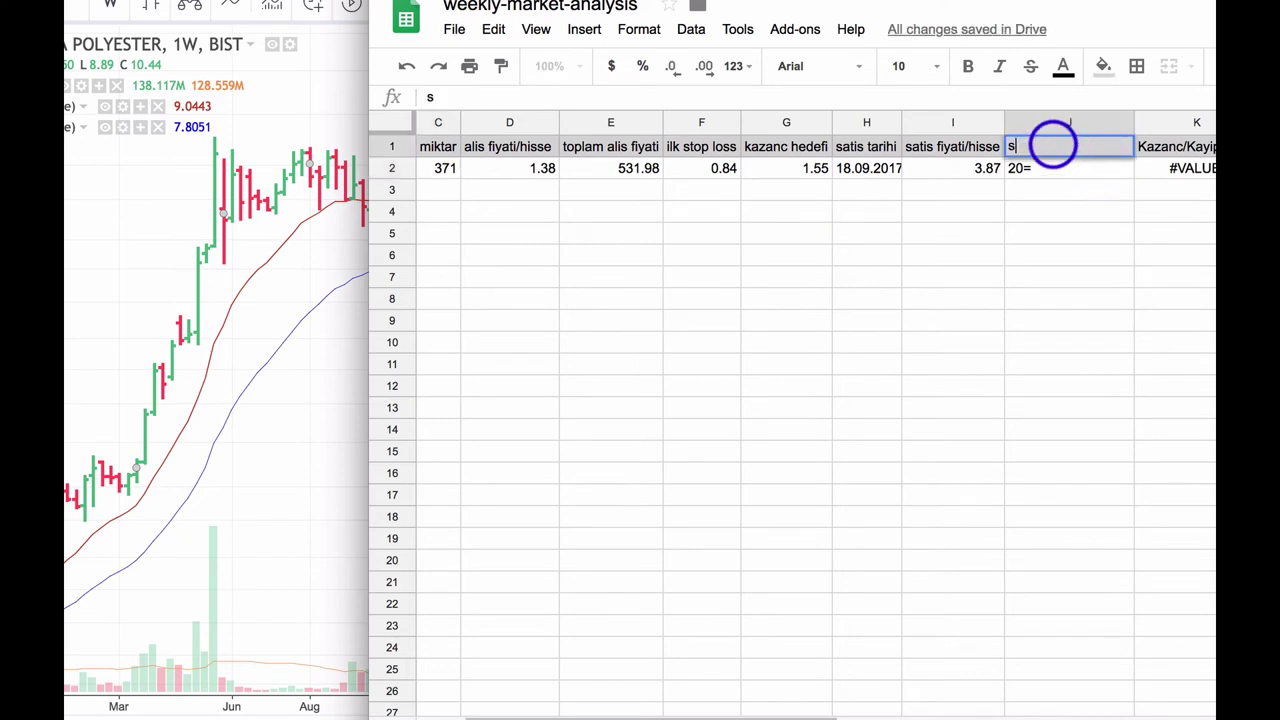
{"action": "type", "text": "ati"}
{"action": "key", "text": "Escape"}
{"action": "key", "text": "Down"}
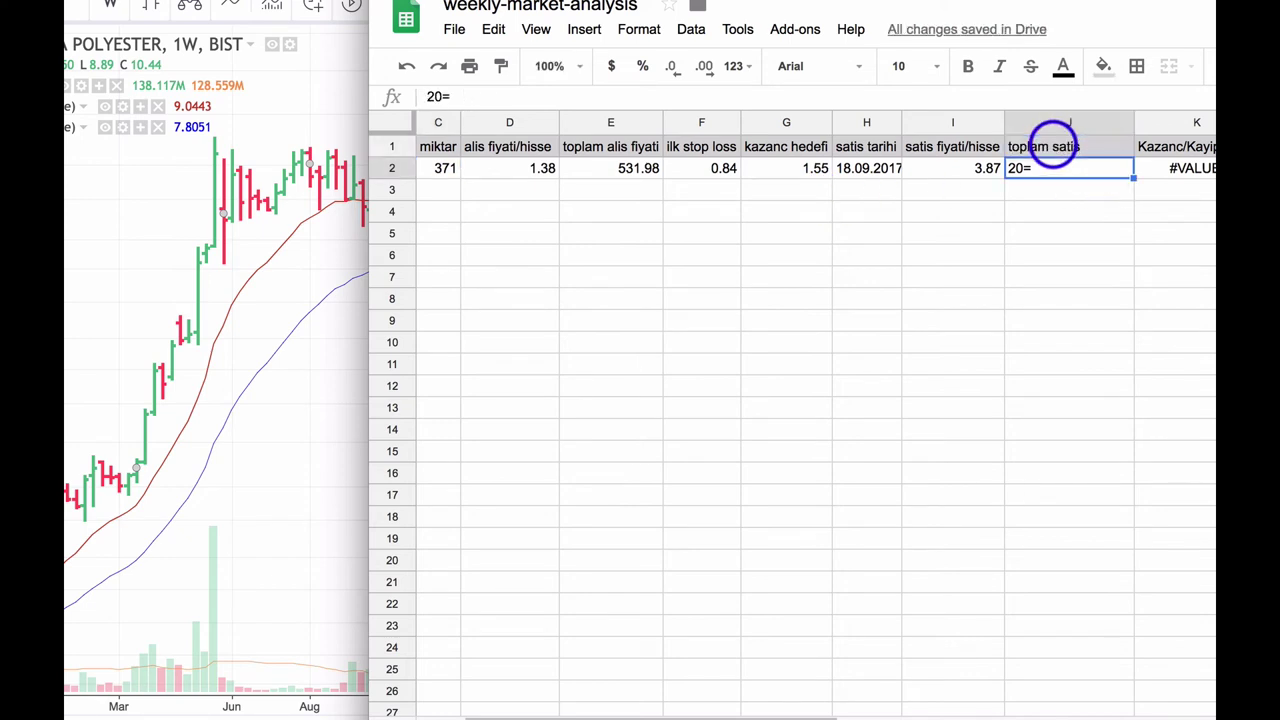
Step: Replace the entry in cell J2 under toplam satis with the formula =C2*I2-20
{"action": "double_click", "coordinate": [1049, 168]}
{"action": "type", "text": "="}
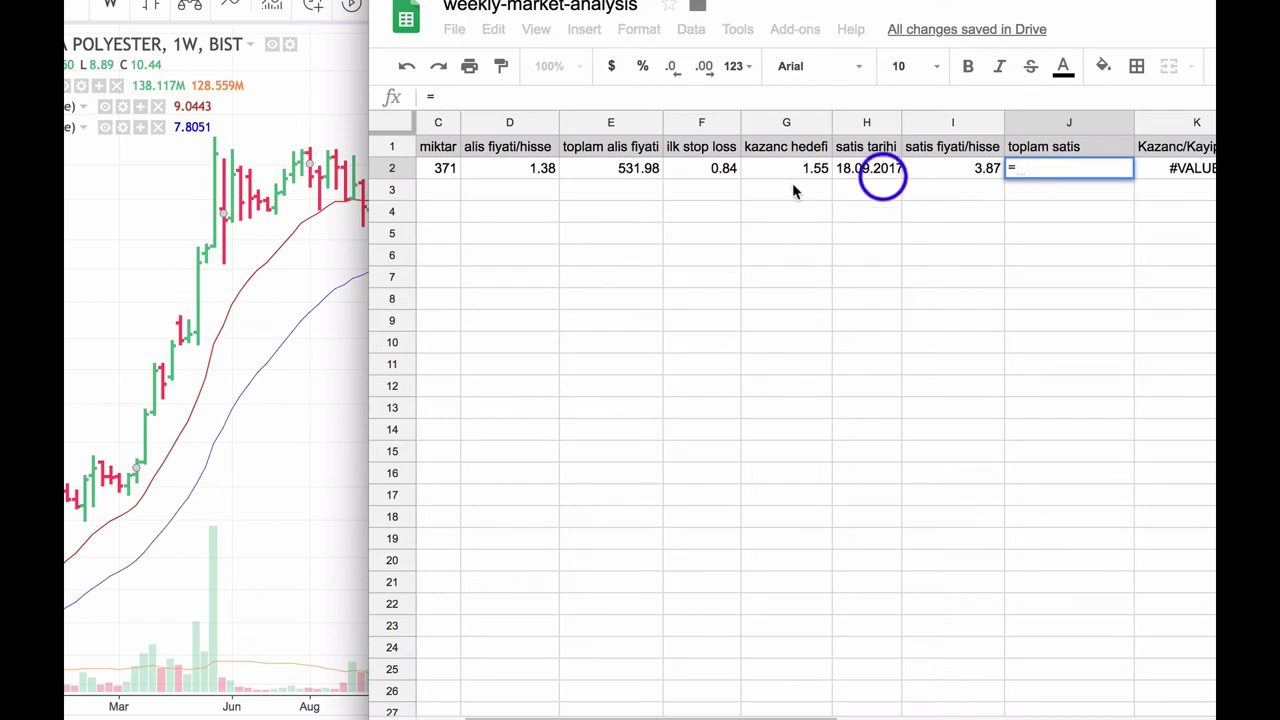
{"action": "left_click", "coordinate": [445, 168]}
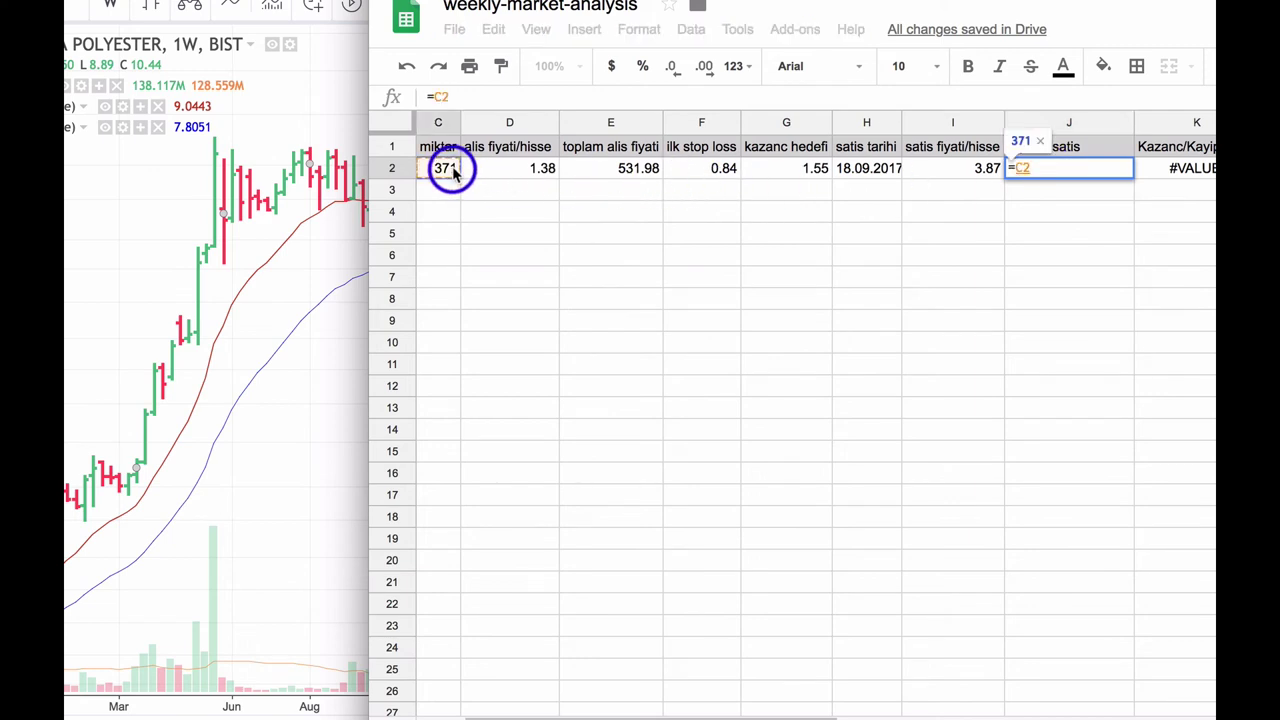
{"action": "type", "text": "*"}
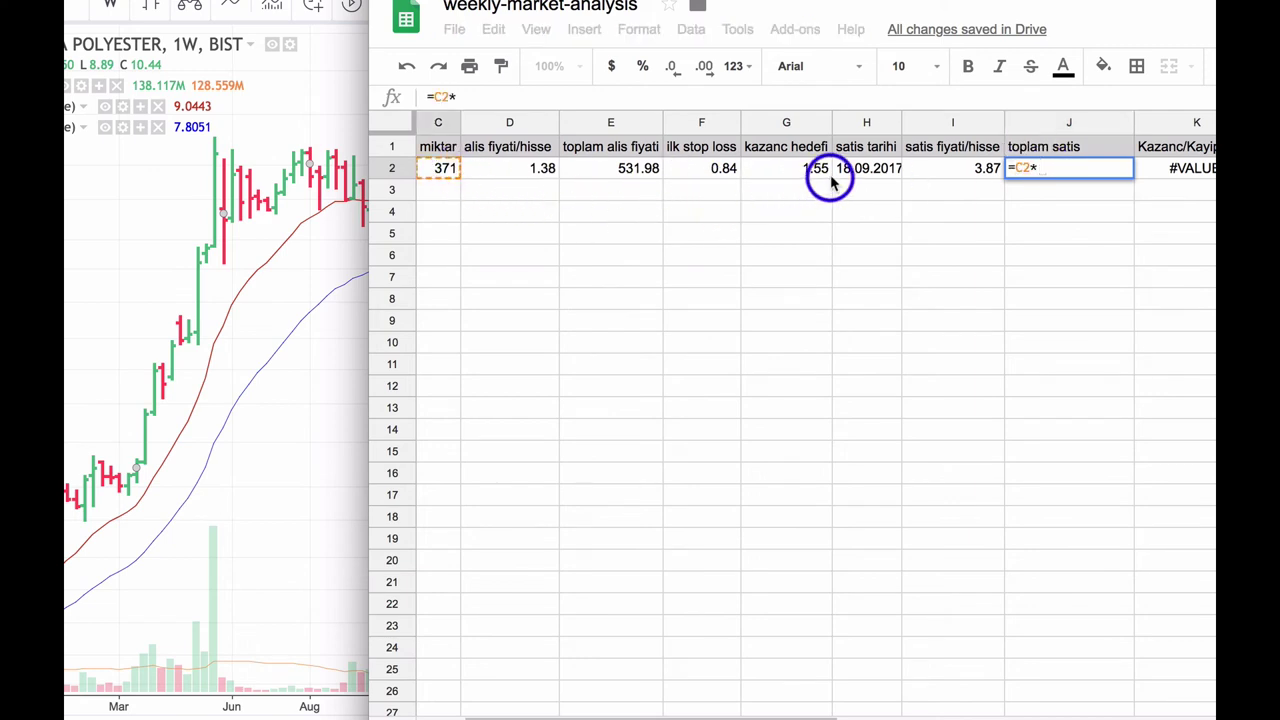
{"action": "left_click", "coordinate": [951, 176]}
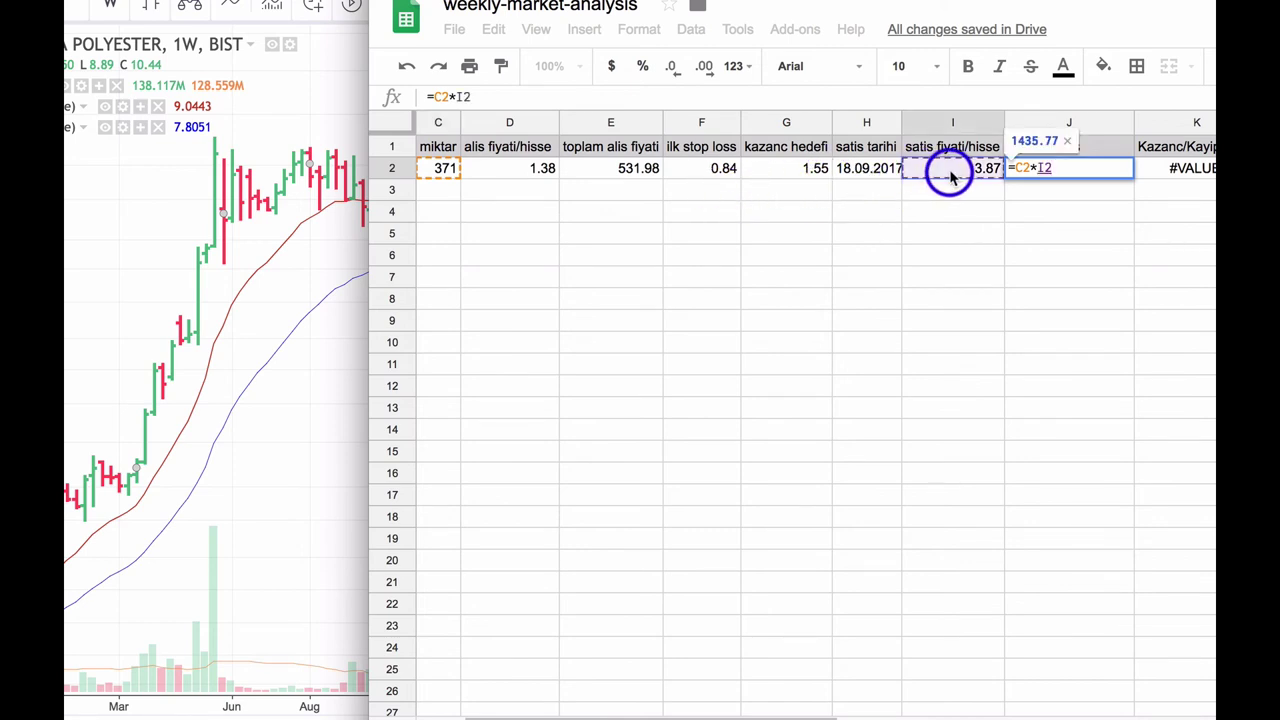
{"action": "type", "text": "-20"}
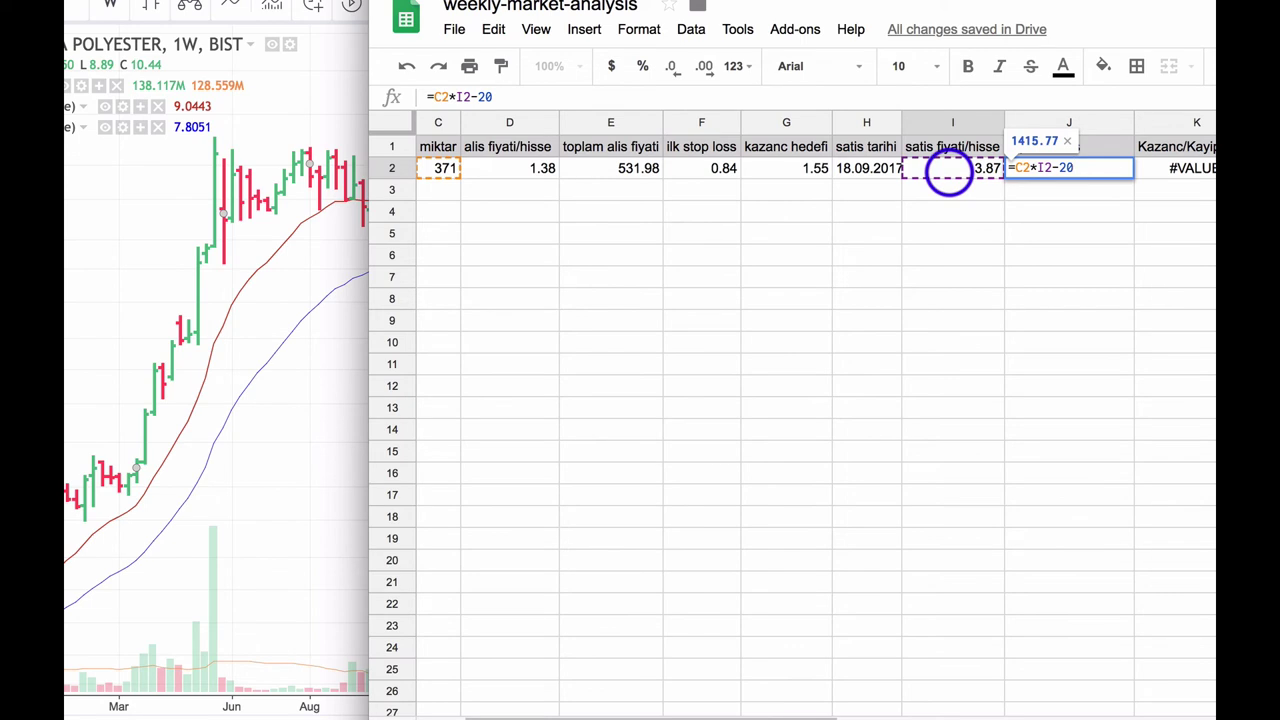
{"action": "key", "text": "Return"}
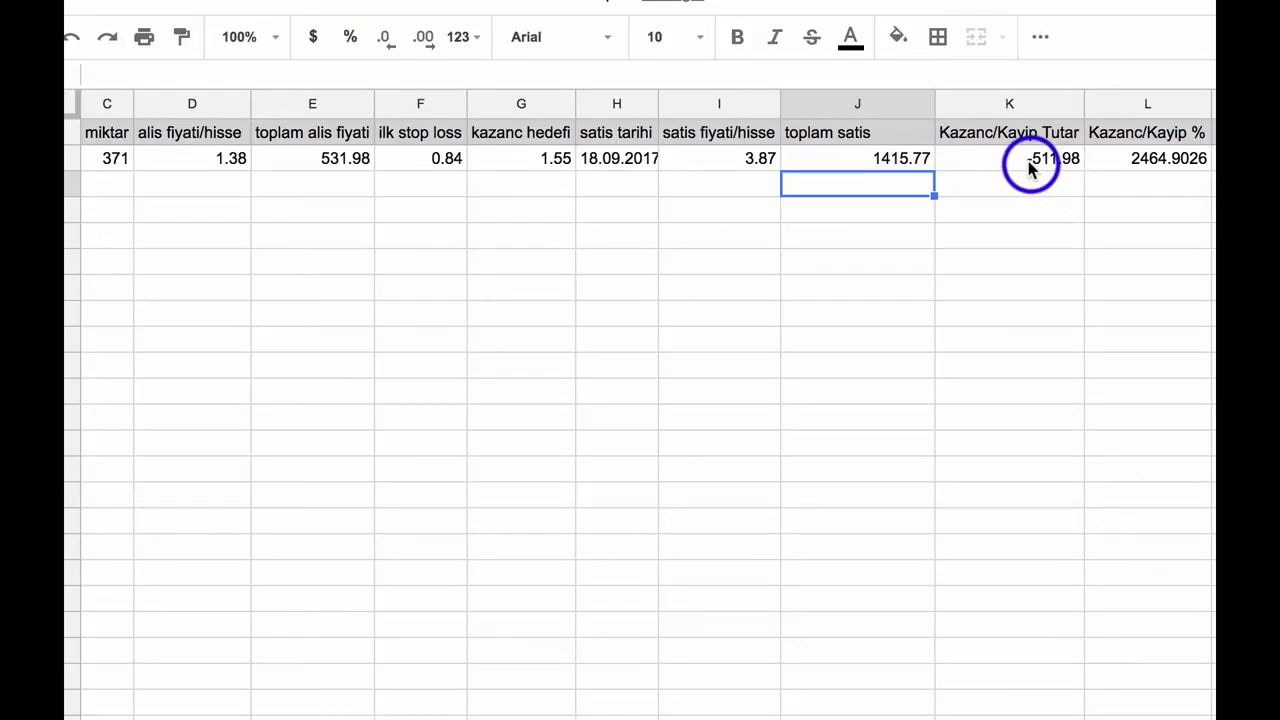
Step: Replace the entry in cell K2 under Kazanc/Kayip Tutar with the formula =J2-E2
{"action": "left_click", "coordinate": [1195, 172]}
{"action": "type", "text": "="}
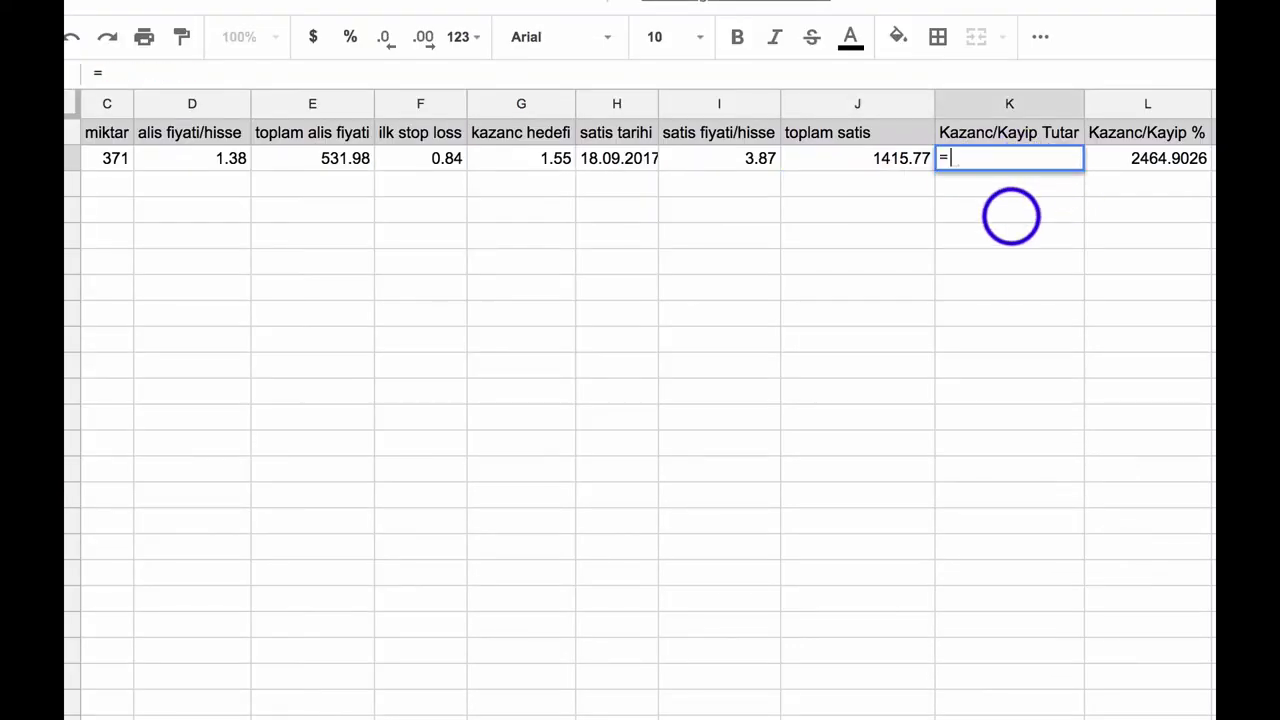
{"action": "left_click", "coordinate": [902, 160]}
{"action": "type", "text": "-"}
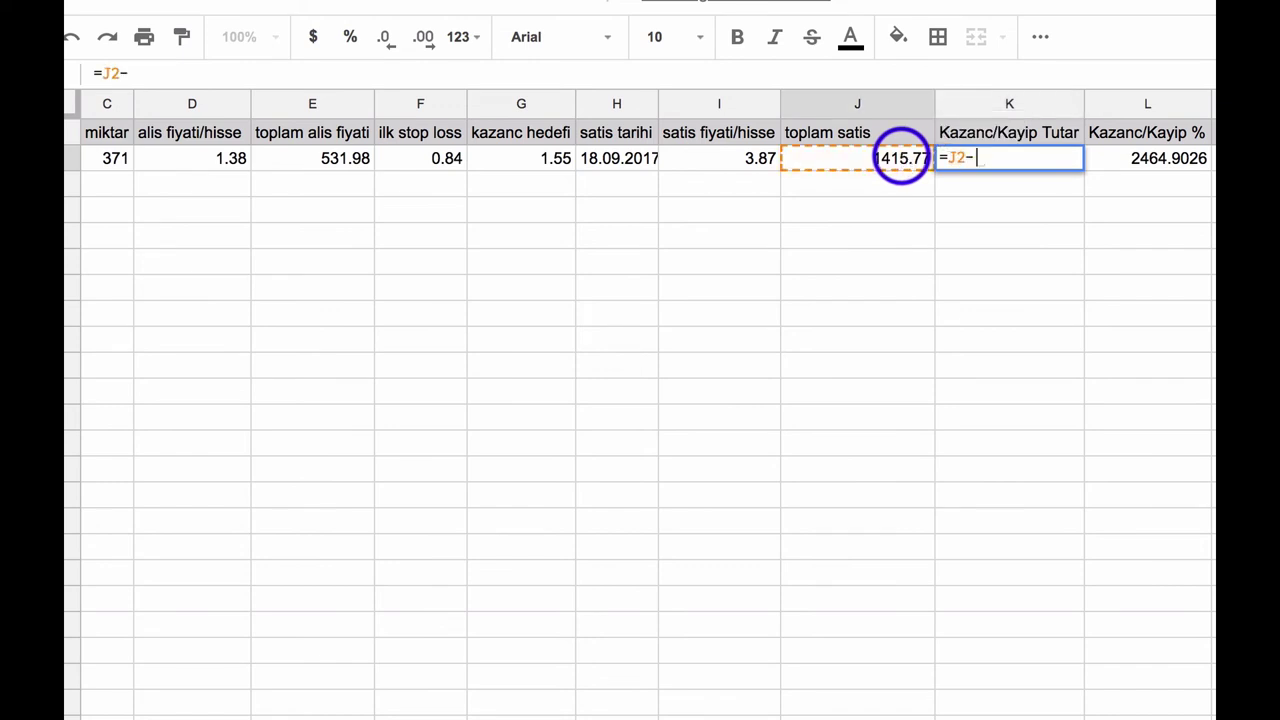
{"action": "left_click", "coordinate": [340, 160]}
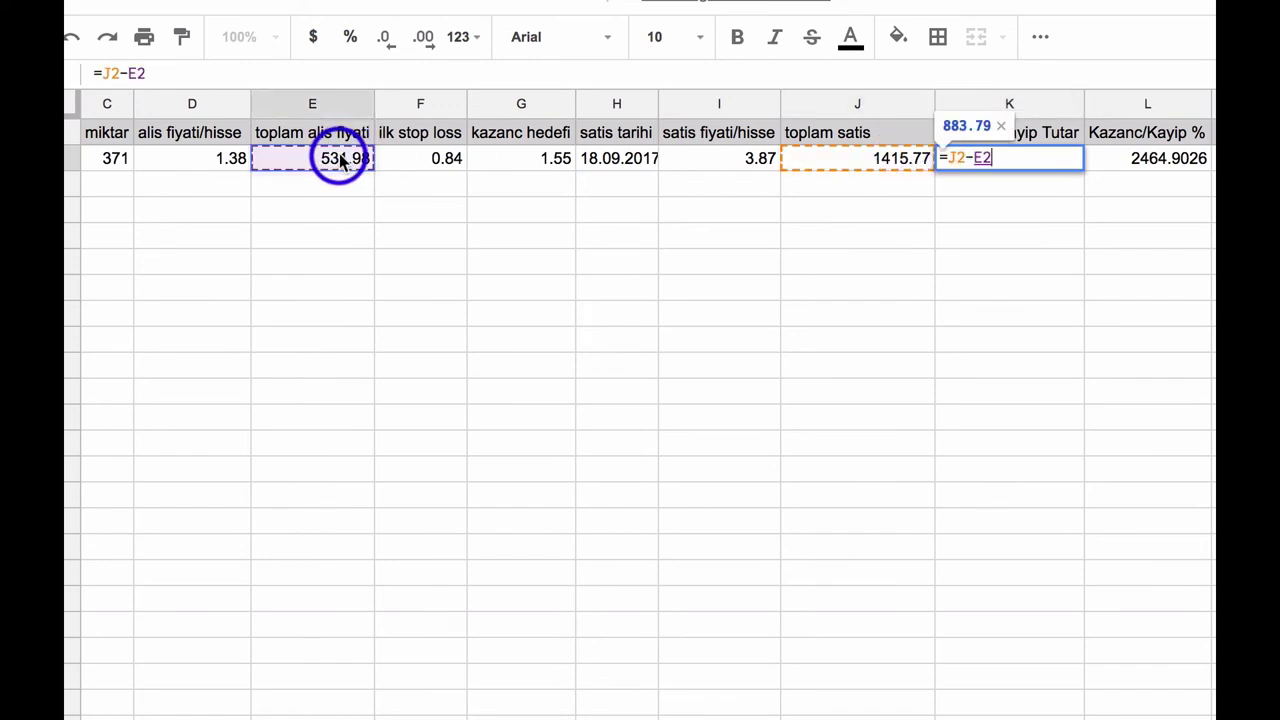
{"action": "key", "text": "Return"}
Step: Replace the entry in cell L2 under Kazanc/Kayip % with the formula =J2/E2 and format the cell as a percentage with two decimals
{"action": "left_click", "coordinate": [1153, 162]}
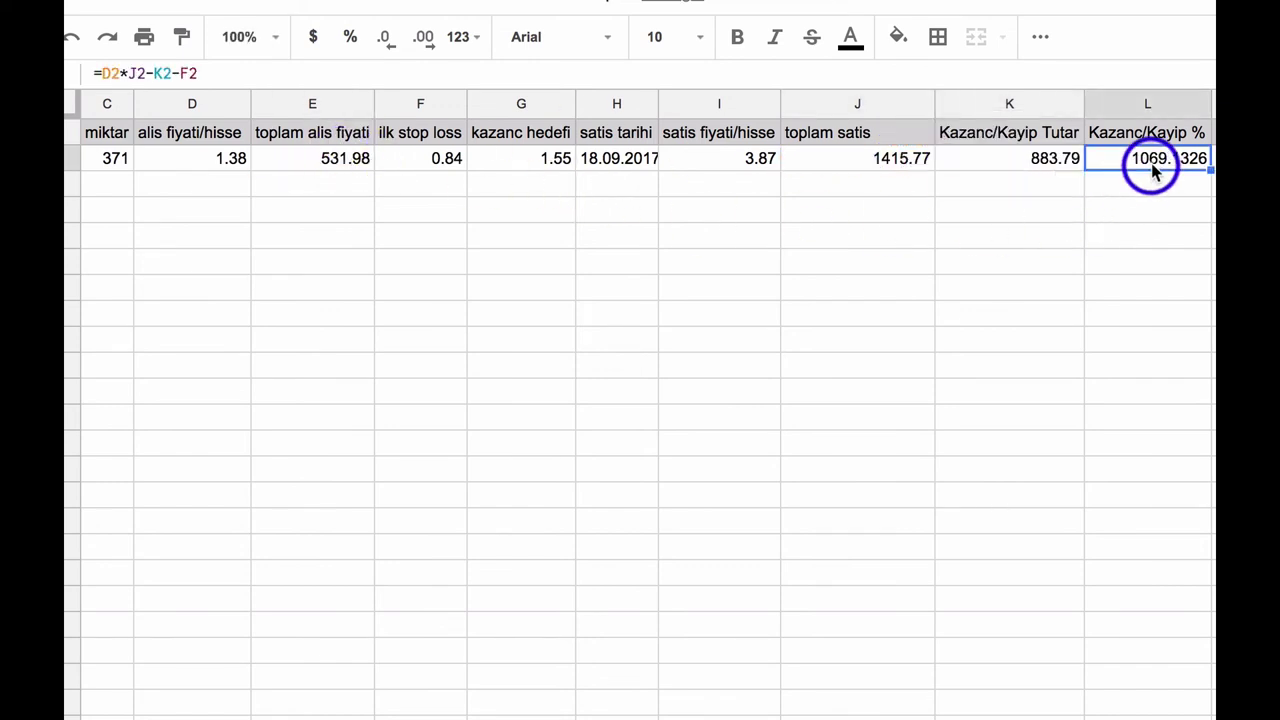
{"action": "type", "text": "="}
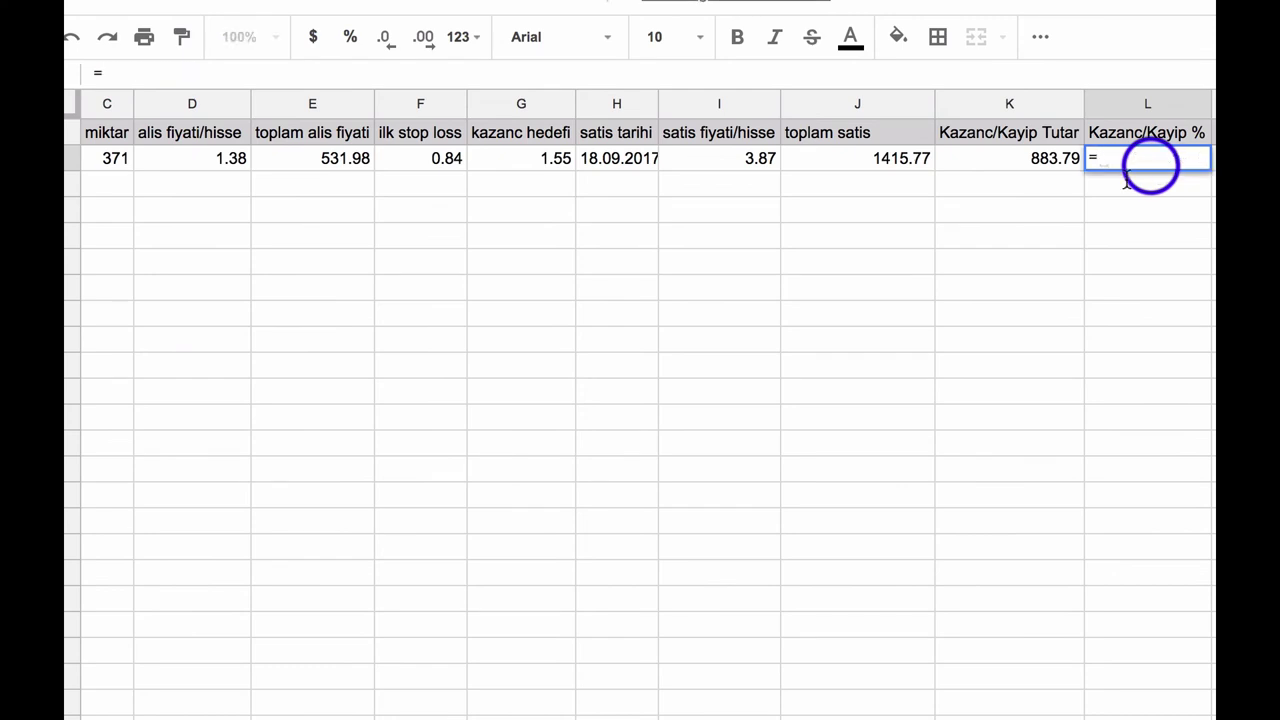
{"action": "left_click", "coordinate": [897, 163]}
{"action": "type", "text": "/"}
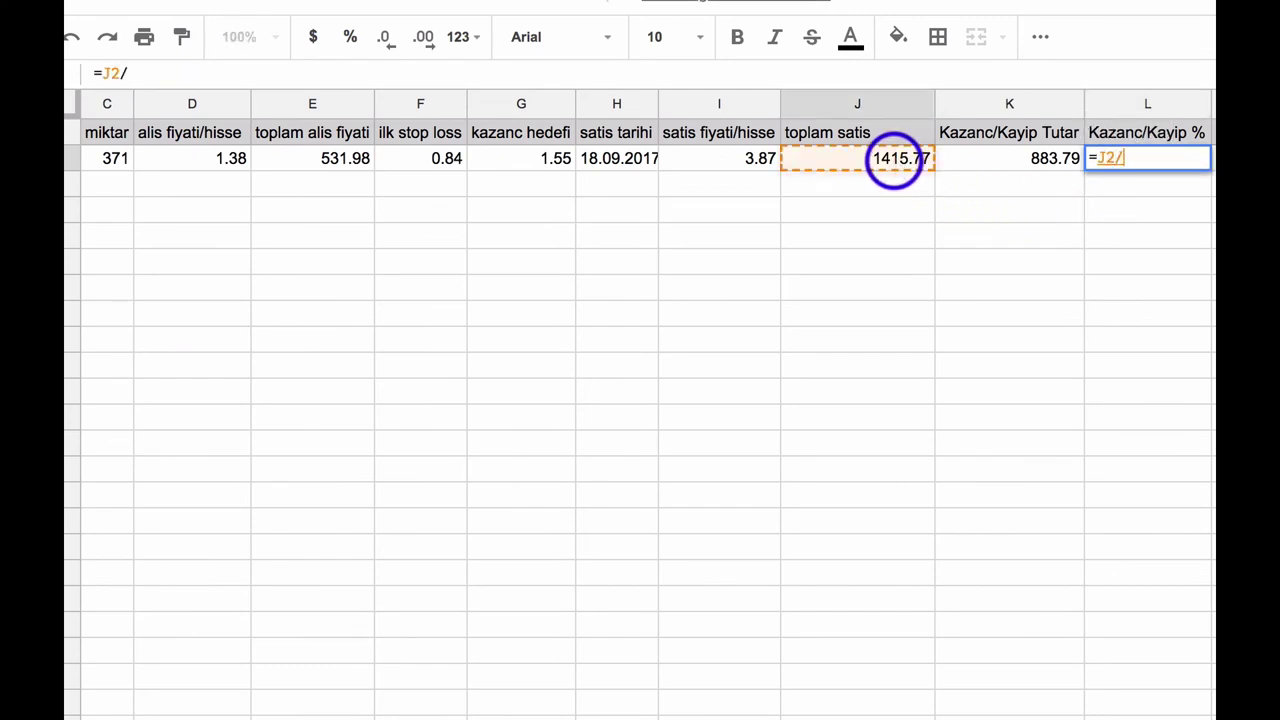
{"action": "left_click", "coordinate": [312, 163]}
{"action": "key", "text": "Return"}
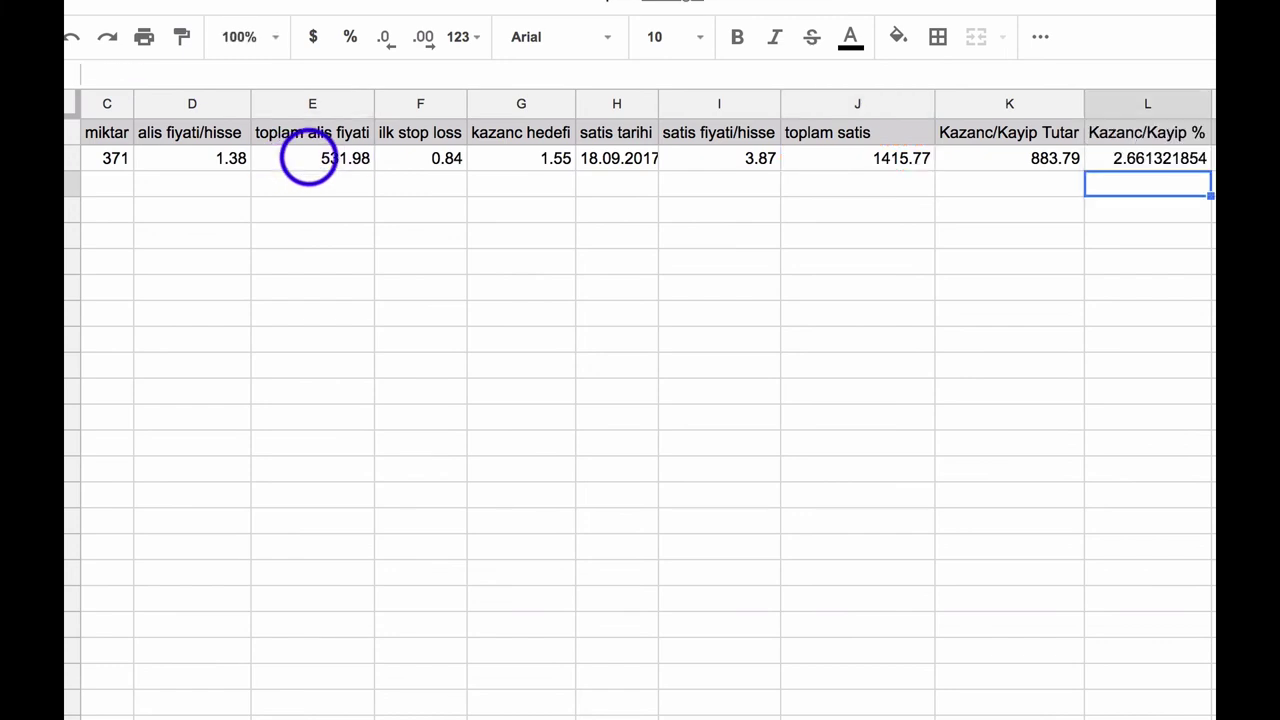
{"action": "left_click", "coordinate": [1152, 163]}
{"action": "right_click", "coordinate": [1148, 163]}
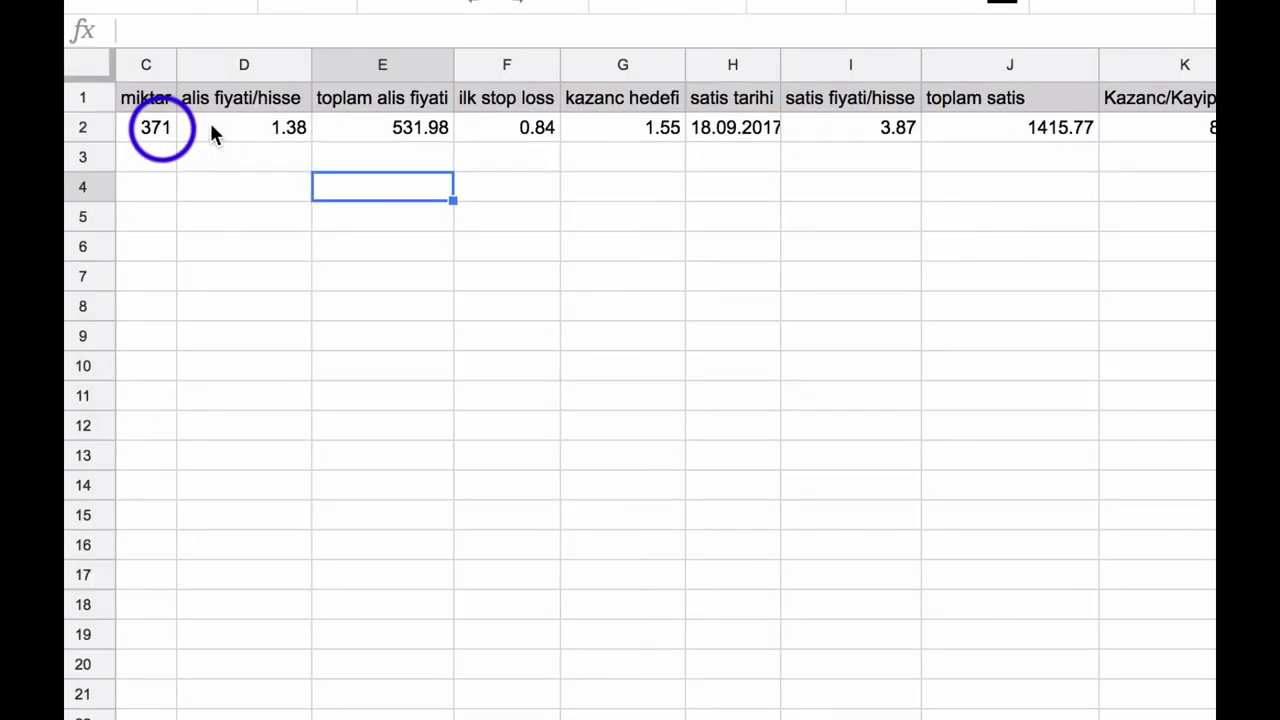
Step: Add the header notlar in cell M1, after the Kazanc/Kayip % column, and return to the beginning of the trade row
{"action": "left_click", "coordinate": [731, 133]}
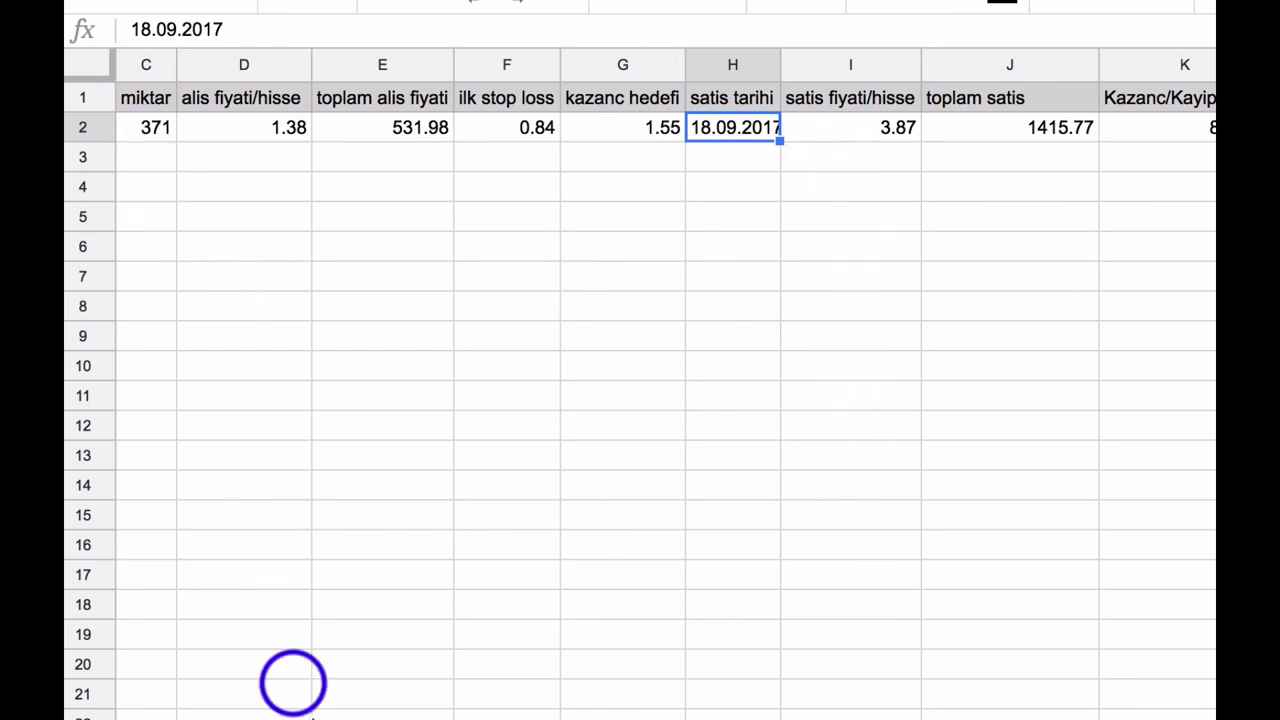
{"action": "scroll", "coordinate": [640, 380], "scroll_direction": "right", "scroll_amount": 6}
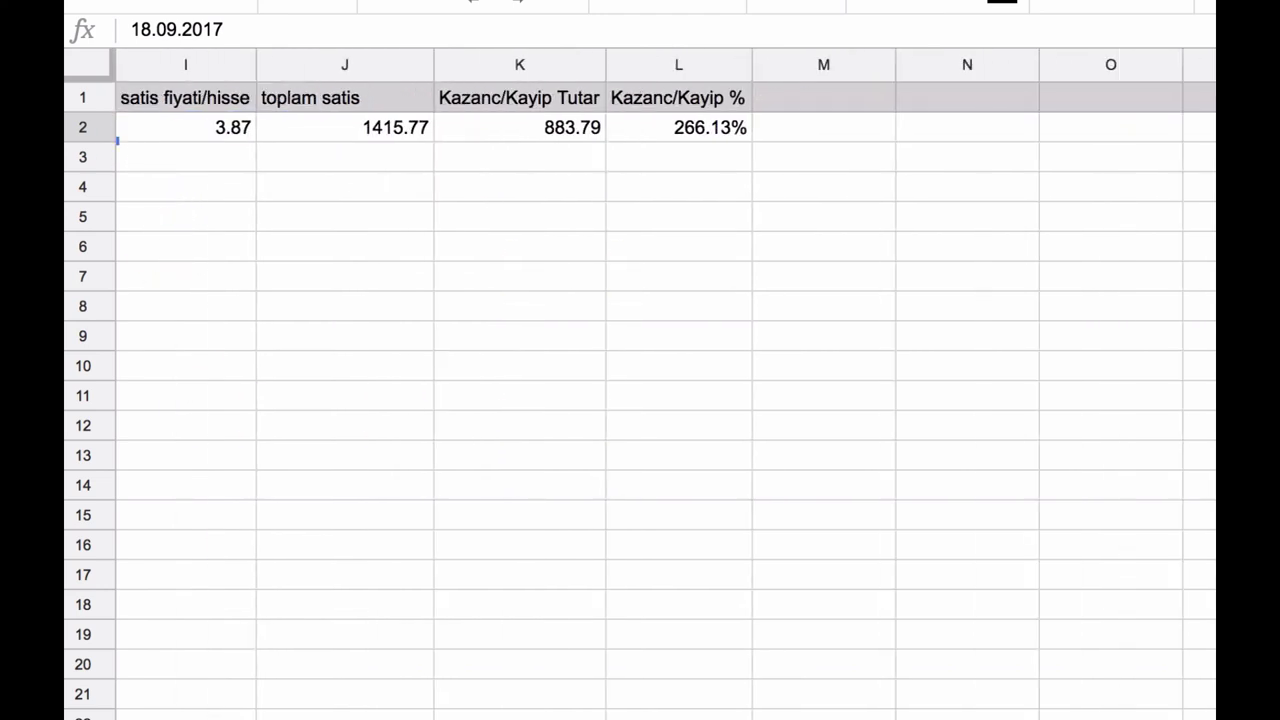
{"action": "left_click", "coordinate": [810, 103]}
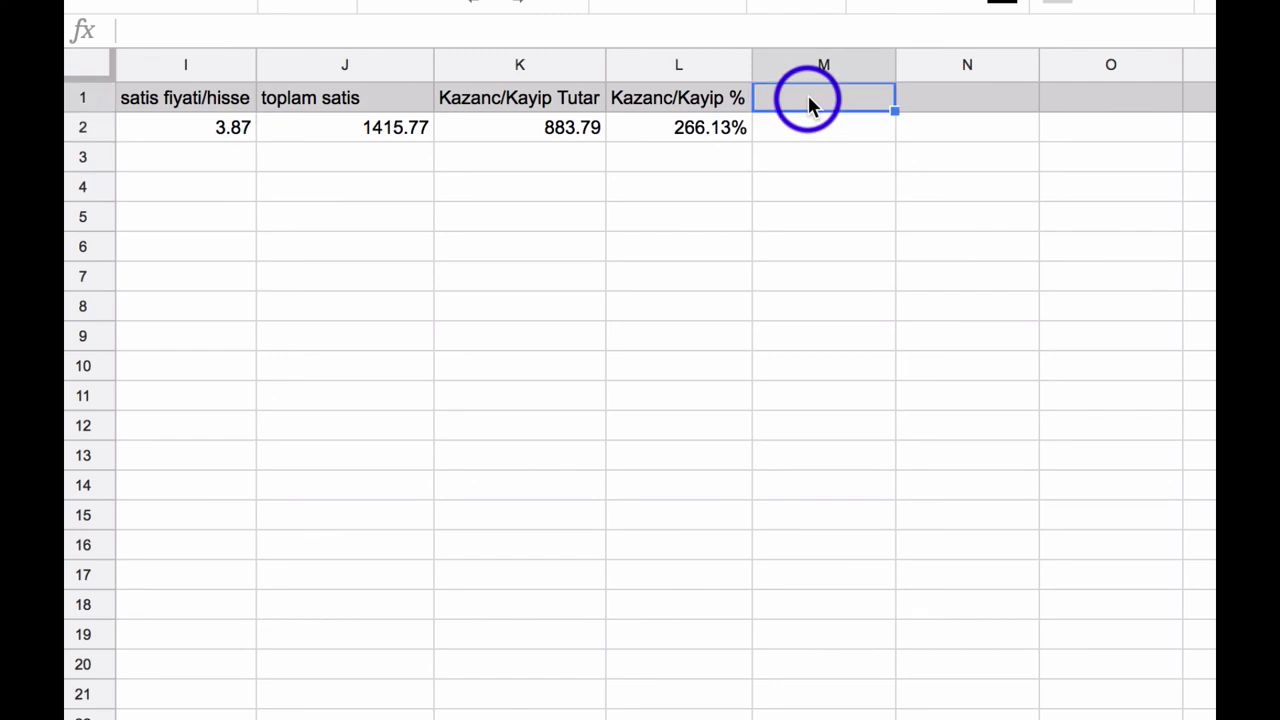
{"action": "type", "text": "nor"}
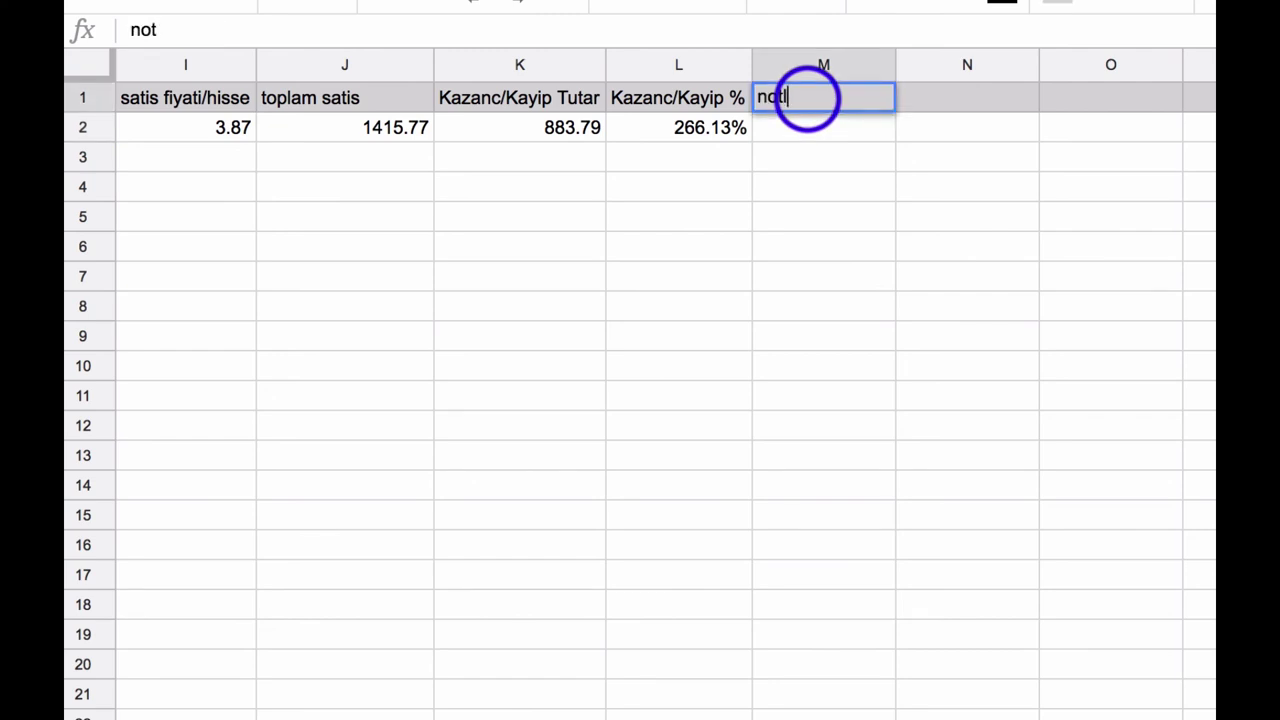
{"action": "key", "text": "Return"}
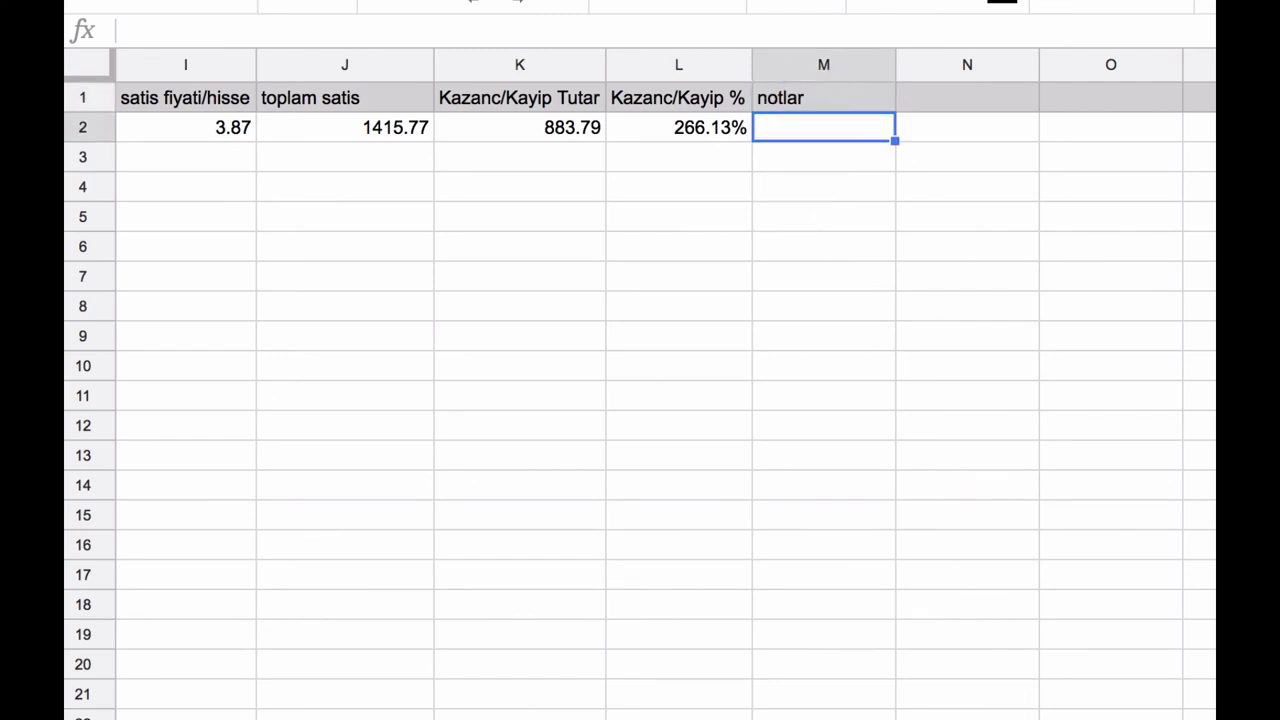
{"action": "scroll", "coordinate": [640, 380], "scroll_direction": "left", "scroll_amount": 10}
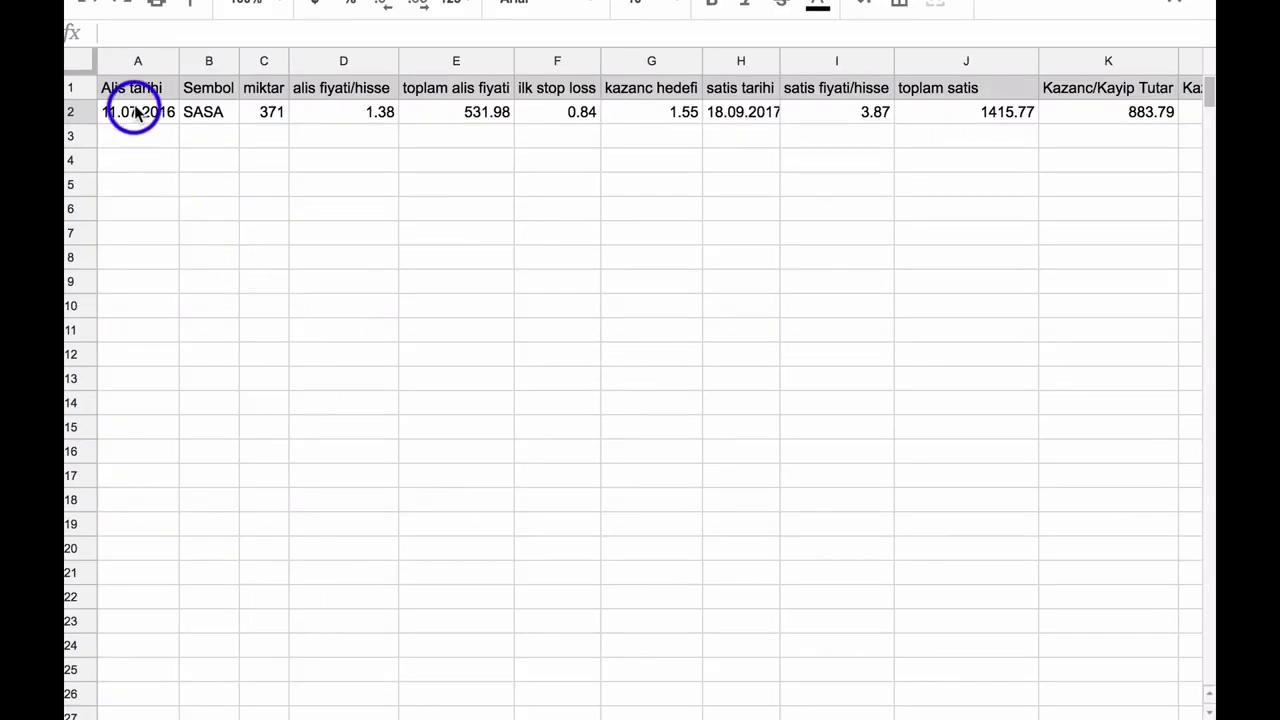